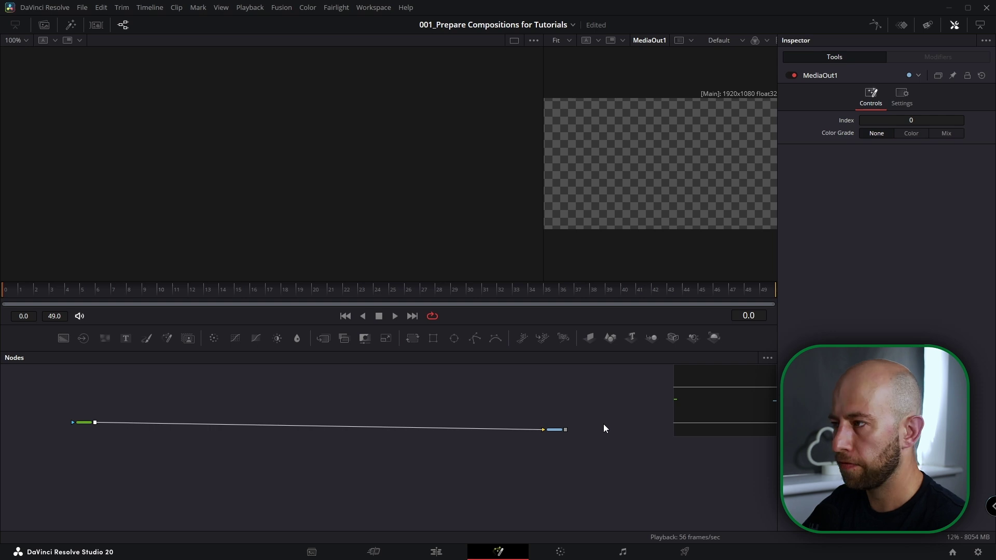
# Align the Background1 and MediaOut1 nodes on one horizontal line and switch to a single viewer.
pyautogui.press('v')
pyautogui.moveTo(604, 425); pyautogui.dragTo(719, 436)
pyautogui.moveTo(197, 434); pyautogui.dragTo(162, 444)
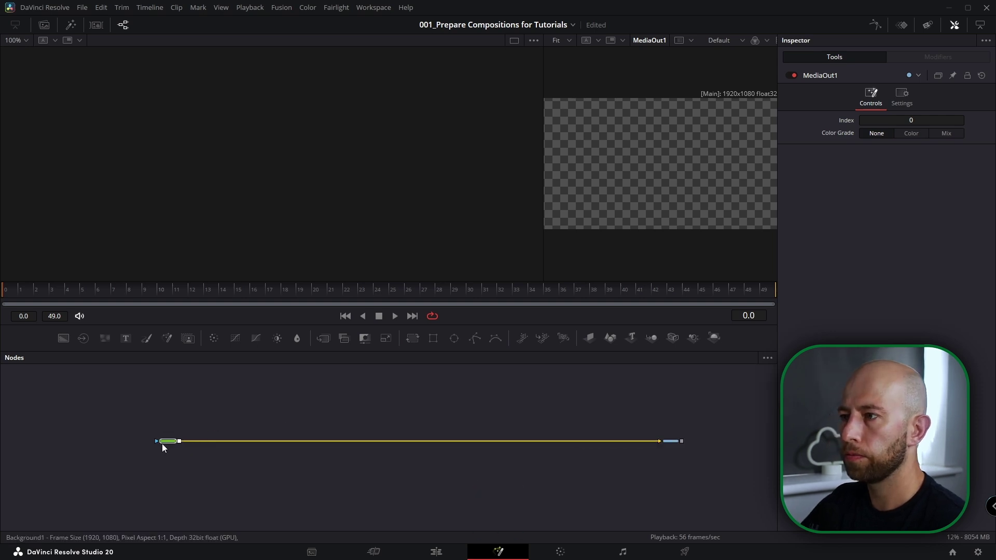
pyautogui.click(166, 441)
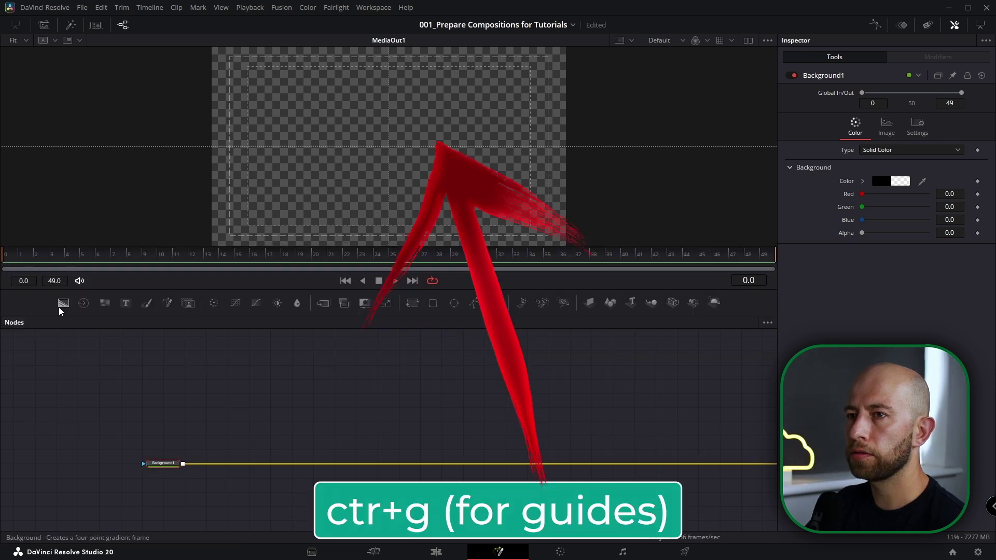
# Duplicate the Background1 node above the original and rename the copy BG_White.
pyautogui.moveTo(59, 311); pyautogui.dragTo(217, 426)
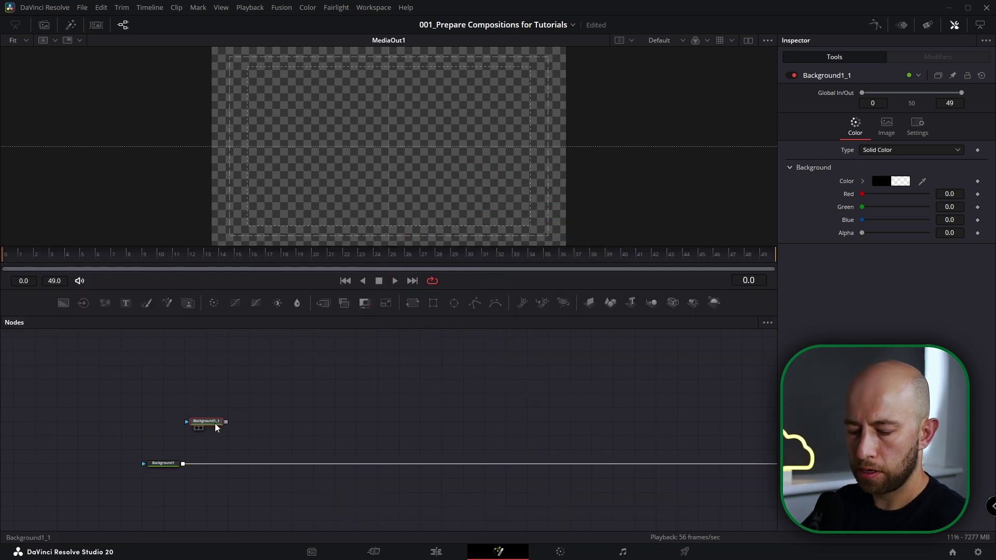
pyautogui.press('F2')
pyautogui.write('BG_Whi')
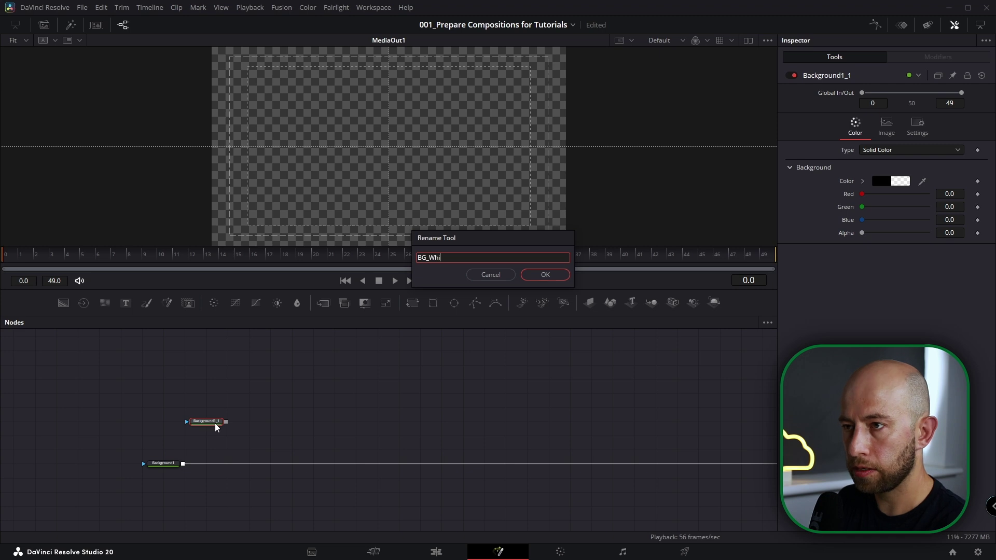
pyautogui.write('te')
pyautogui.press('Return')
# Merge BG_White over Background1 and set its color to white with alpha 1.0.
pyautogui.moveTo(226, 422); pyautogui.dragTo(191, 456)
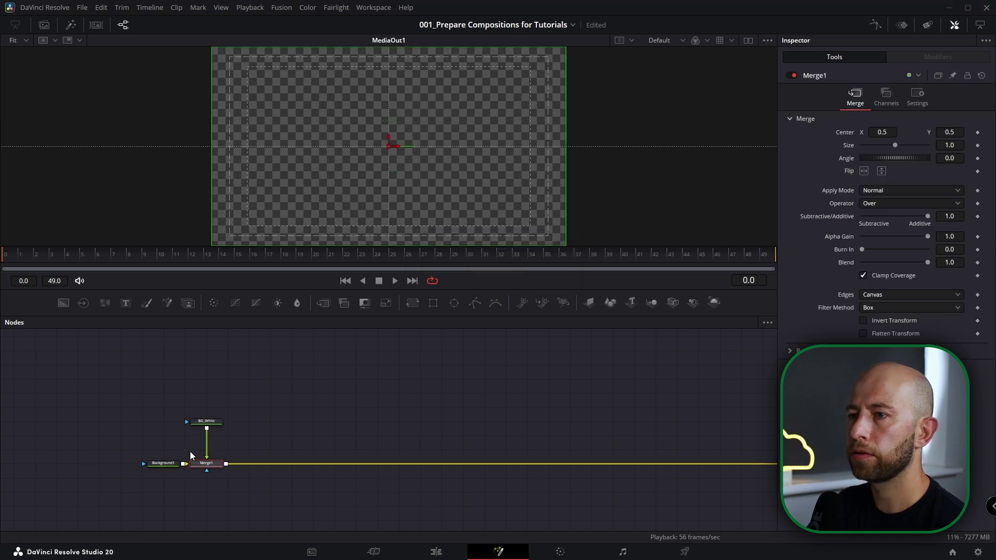
pyautogui.click(213, 423)
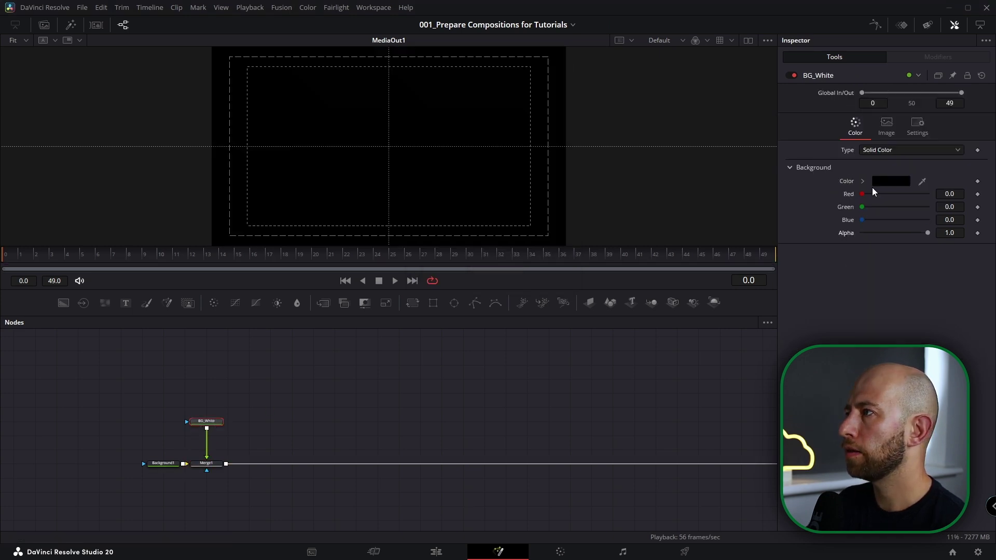
pyautogui.click(862, 181)
pyautogui.moveTo(872, 229); pyautogui.dragTo(860, 191)
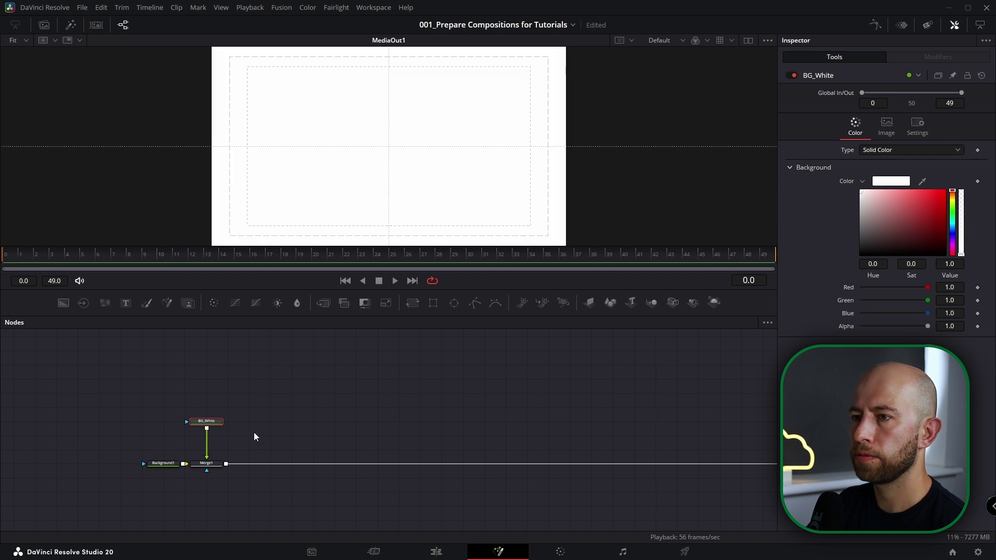
# Mask BG_White with a polygon drawn as a vertical line at X about 0.1, from Y about 0.1 to about 0.78.
pyautogui.scroll(2, 205, 419)
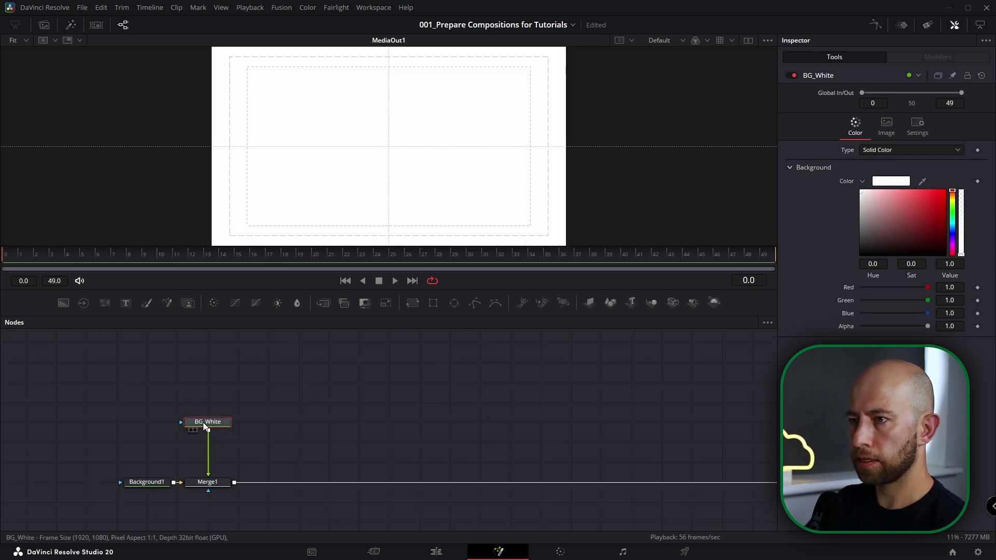
pyautogui.click(473, 303)
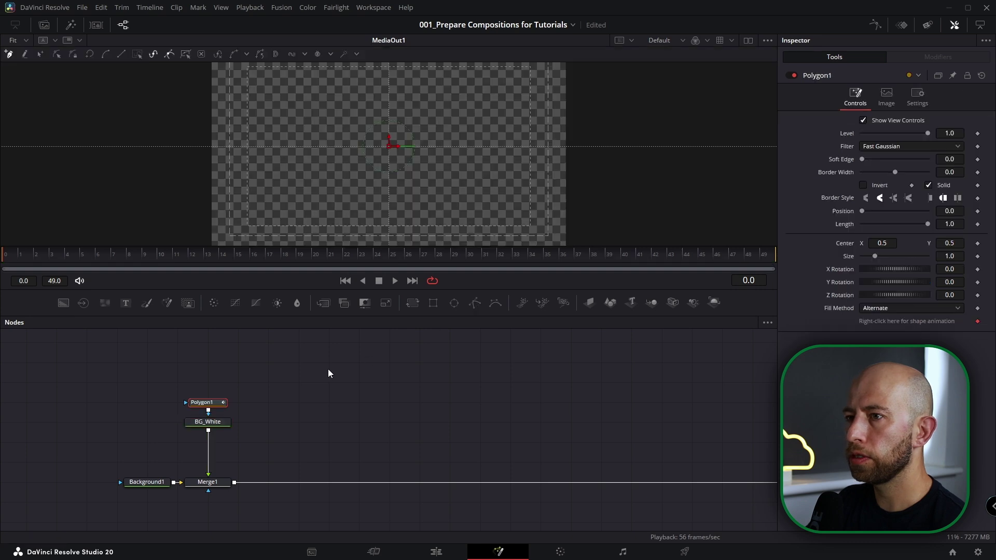
pyautogui.scroll(2, 253, 229)
pyautogui.scroll(2, 253, 228)
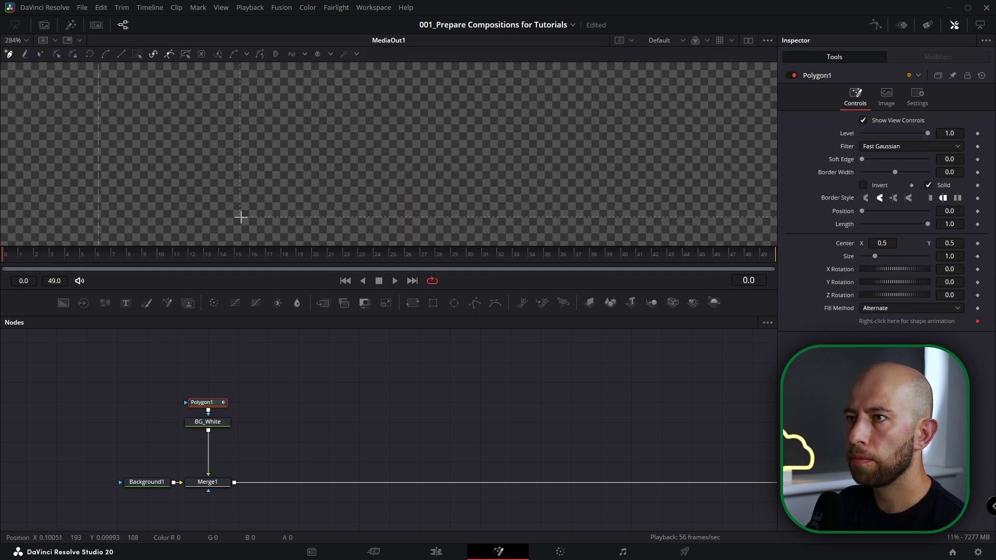
pyautogui.scroll(-7, 240, 217)
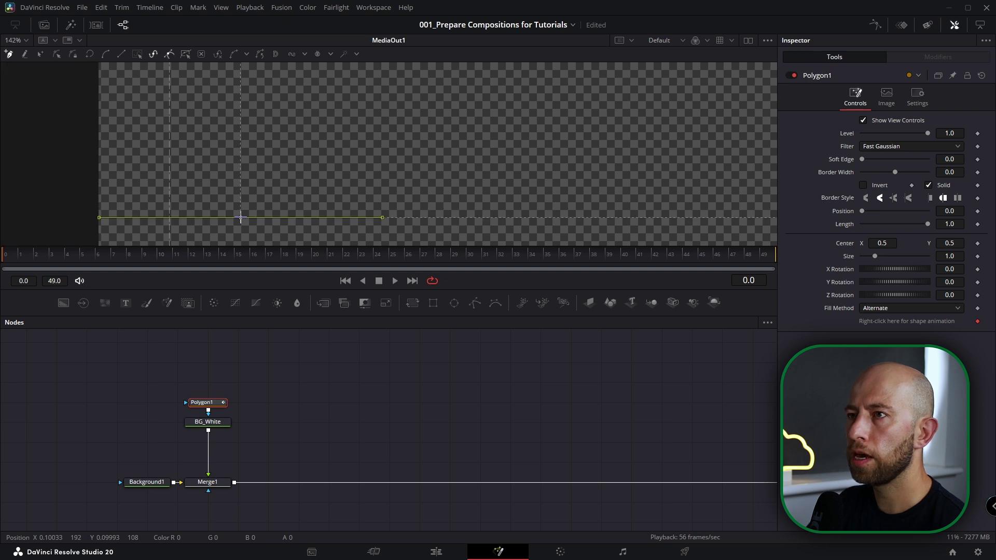
pyautogui.moveTo(265, 220); pyautogui.dragTo(264, 218)
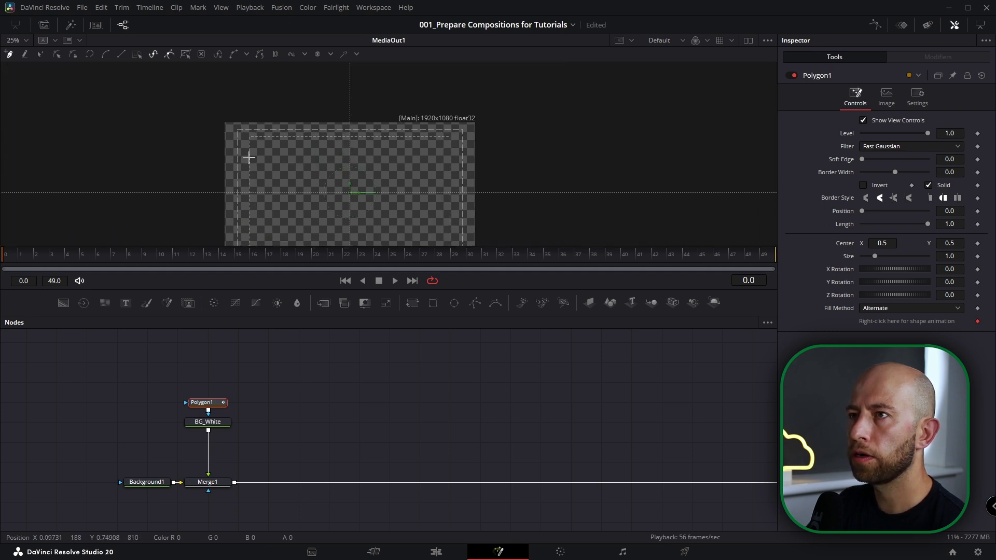
pyautogui.scroll(4, 249, 157)
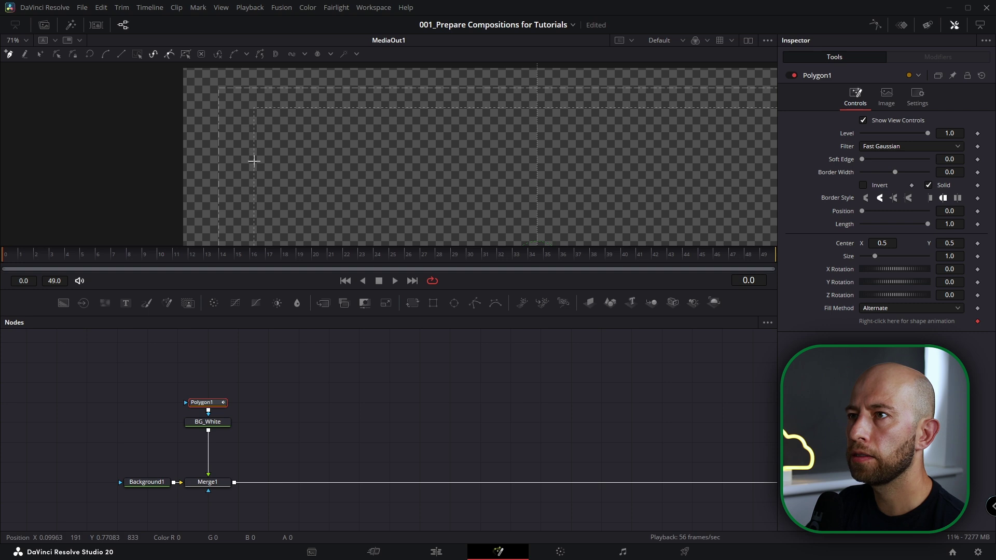
pyautogui.scroll(1, 254, 156)
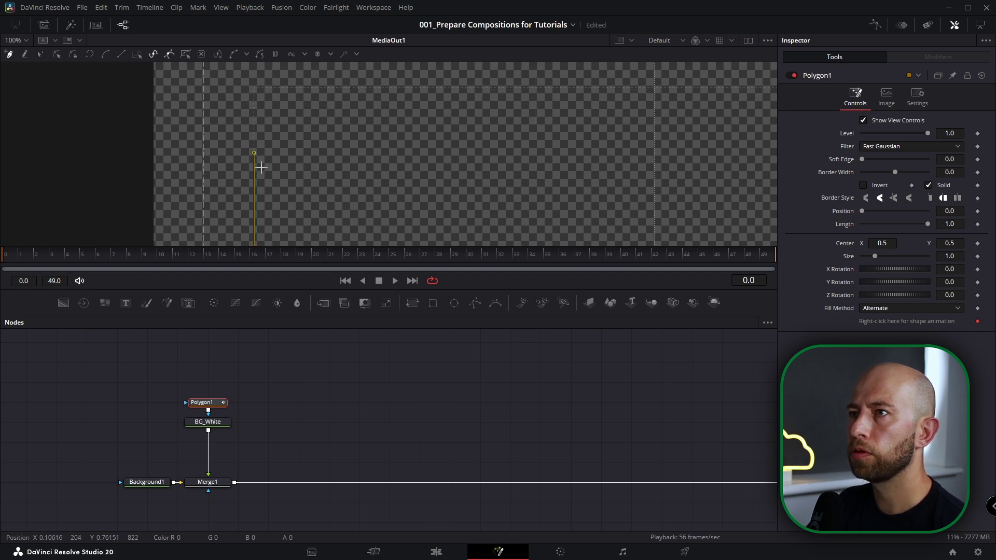
pyautogui.scroll(-5, 262, 169)
# Hide the polygon's view controls, then give its line flat caps and a border width of 0.003.
pyautogui.click(864, 120)
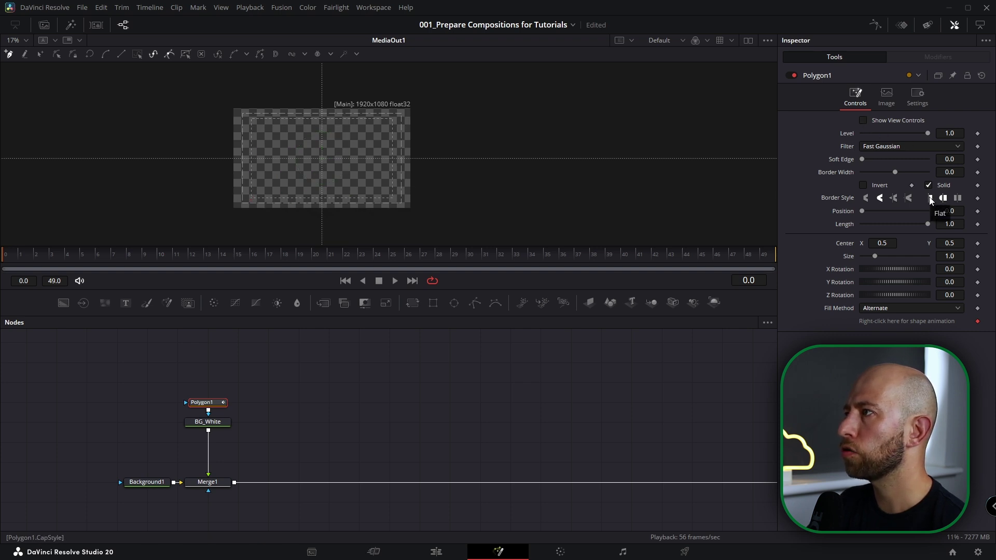
pyautogui.click(928, 186)
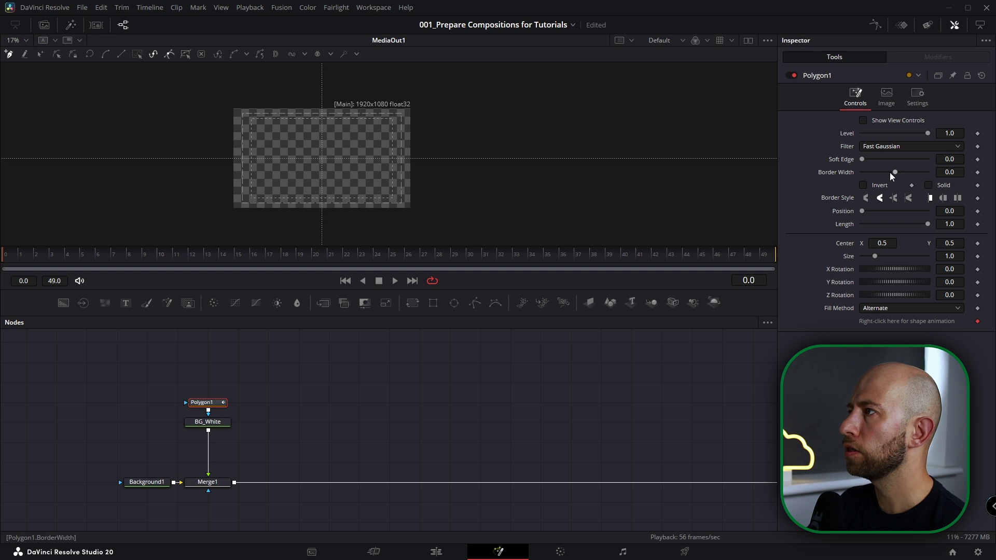
pyautogui.moveTo(896, 171); pyautogui.dragTo(897, 171)
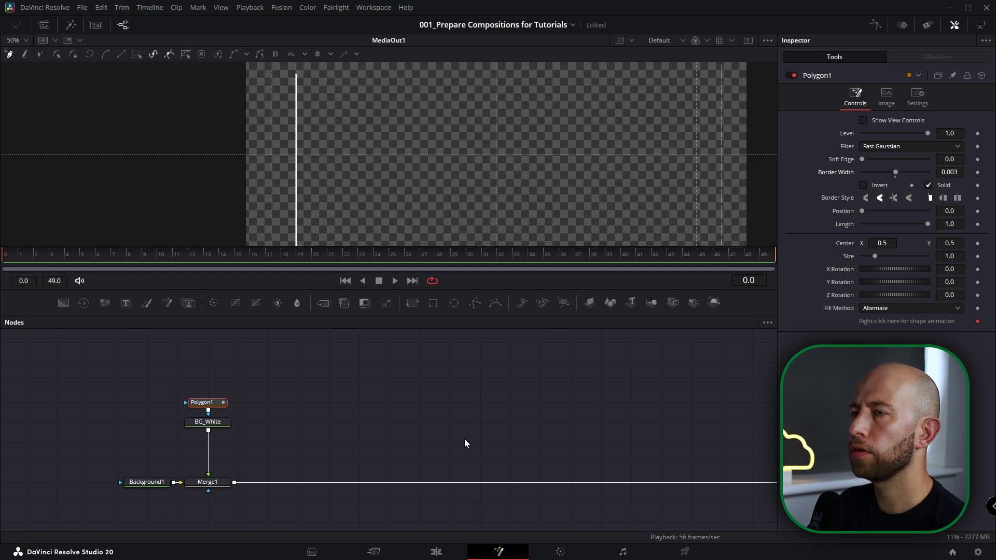
pyautogui.scroll(-2, 392, 164)
pyautogui.click(271, 407)
pyautogui.press('F1')
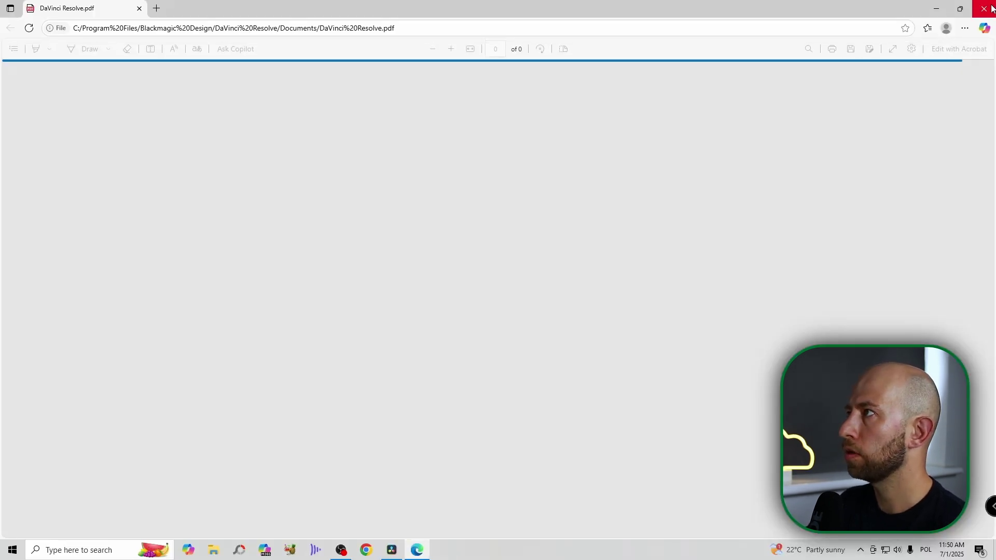
pyautogui.click(984, 8)
# Rename the polygon mask node Polygon_Vertical.
pyautogui.scroll(3, 212, 411)
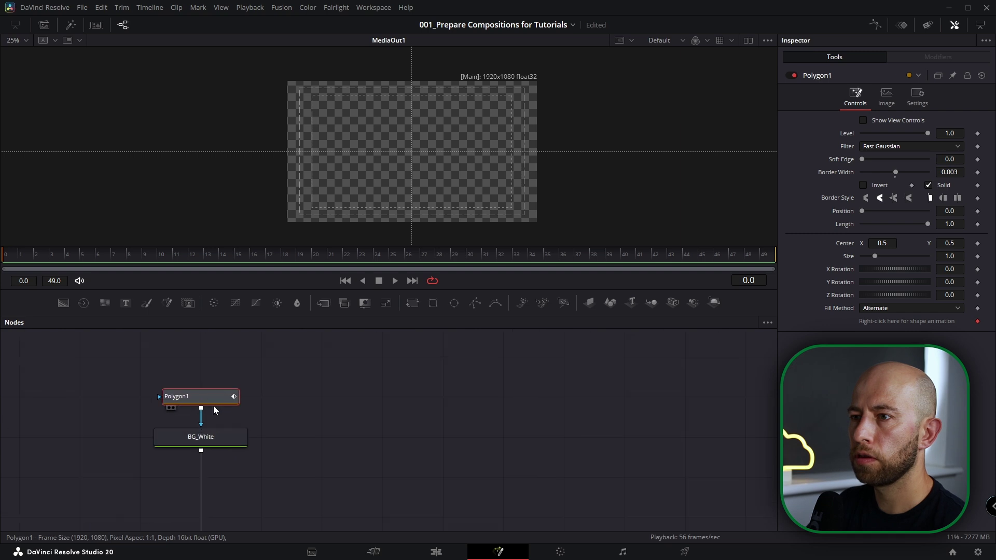
pyautogui.press('F2')
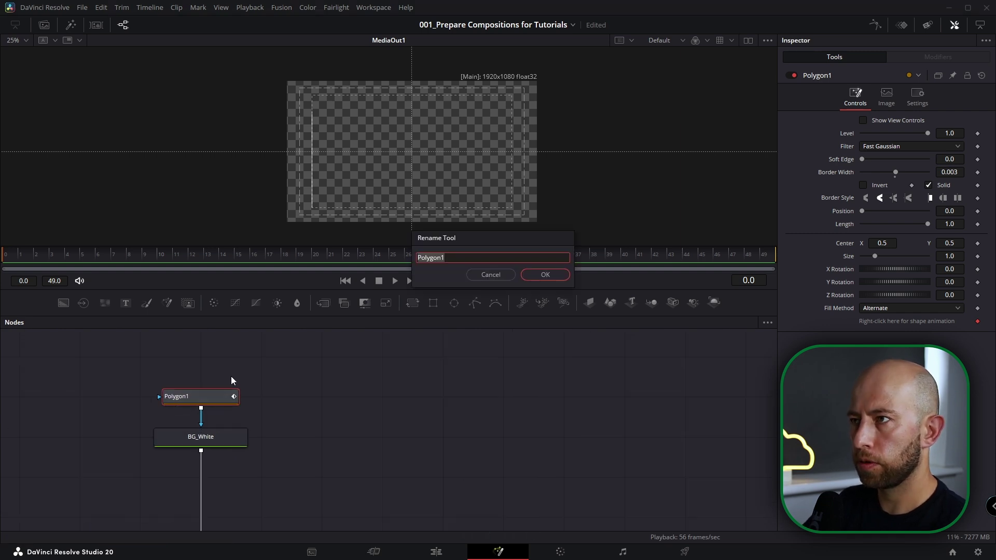
pyautogui.press('End')
pyautogui.press('BackSpace')
pyautogui.write('_Vertical')
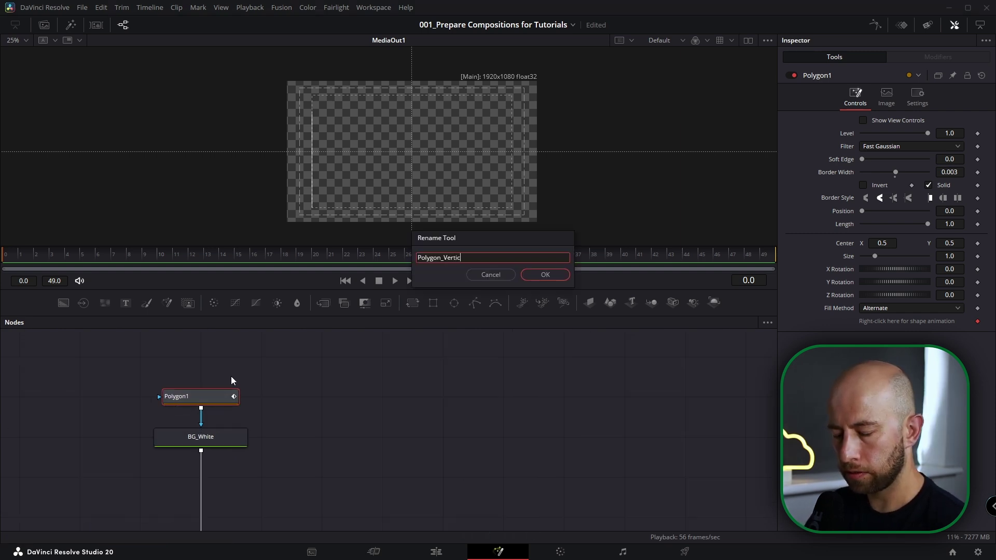
pyautogui.press('Return')
# Show the tile picture on the Polygon_Vertical node and space the node further above BG_White.
pyautogui.scroll(-2, 231, 376)
pyautogui.click(225, 422)
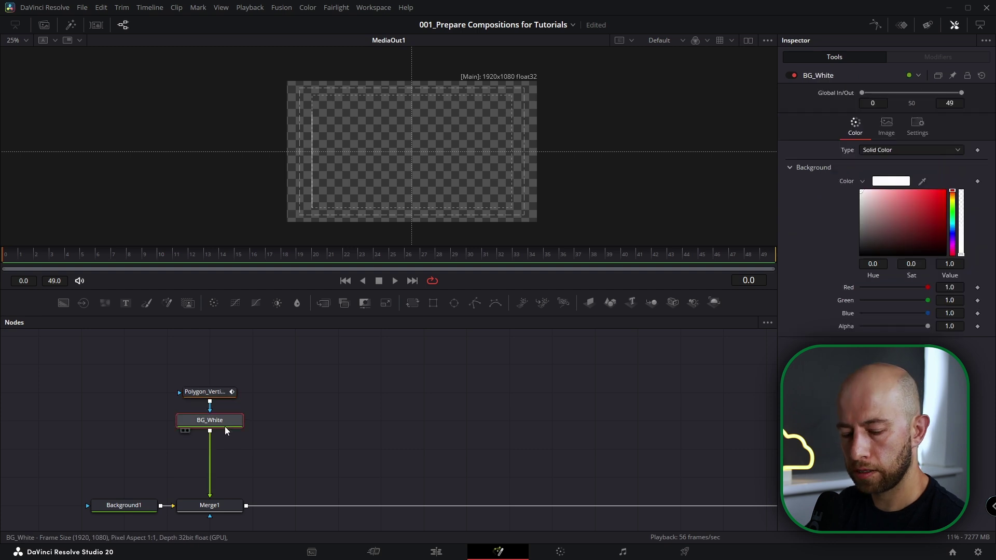
pyautogui.moveTo(220, 396); pyautogui.dragTo(230, 418)
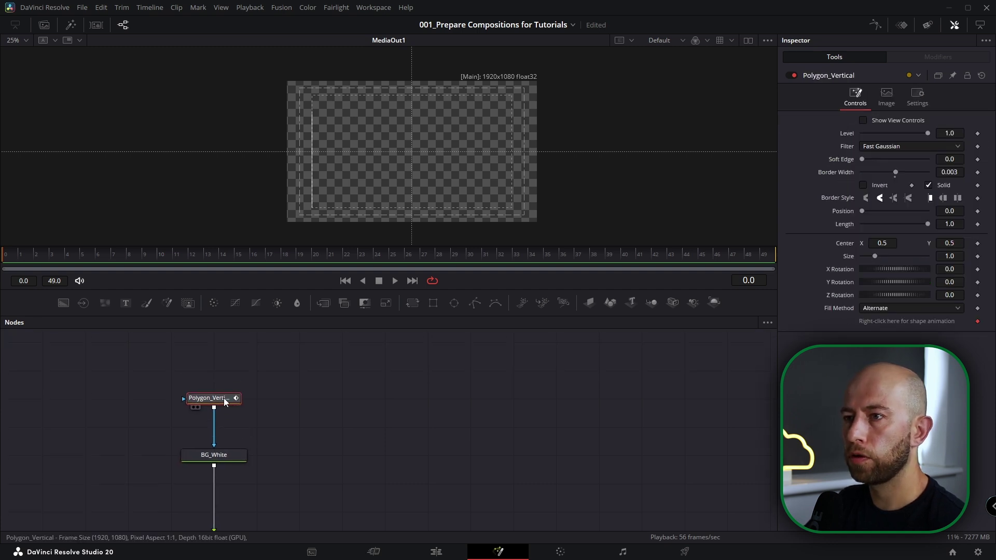
pyautogui.rightClick(224, 404)
pyautogui.moveTo(254, 243)
pyautogui.click(348, 245)
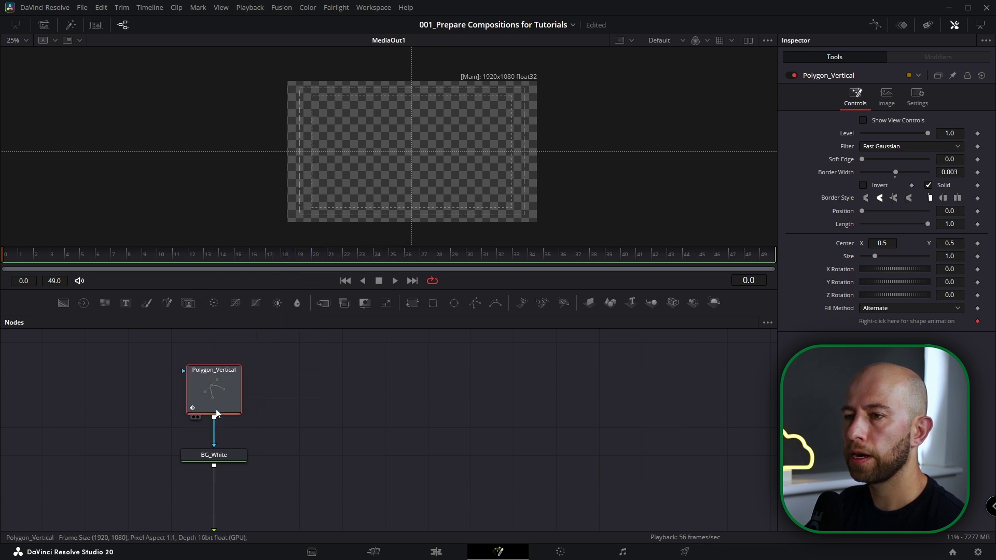
pyautogui.scroll(-3, 233, 423)
pyautogui.moveTo(419, 417); pyautogui.dragTo(359, 445)
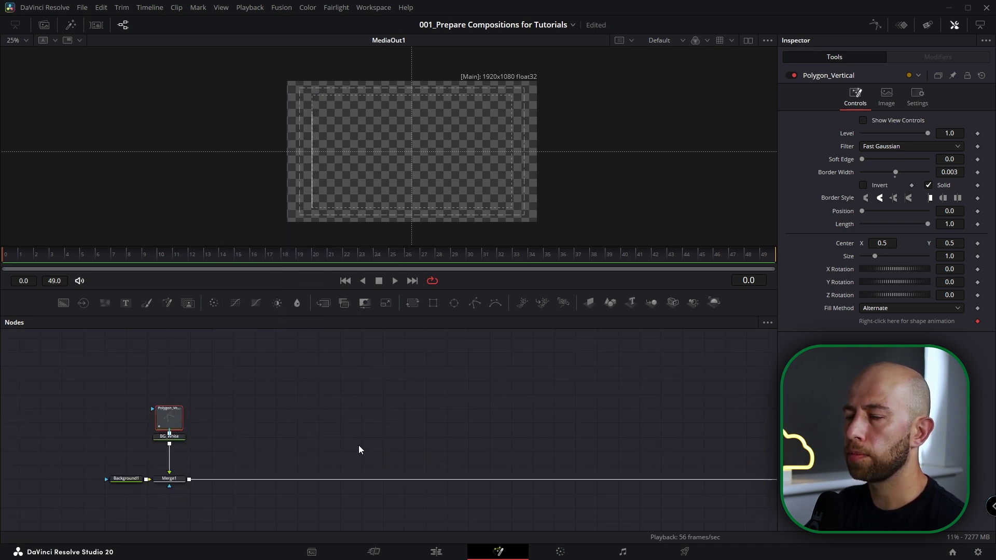
pyautogui.moveTo(174, 425); pyautogui.dragTo(173, 411)
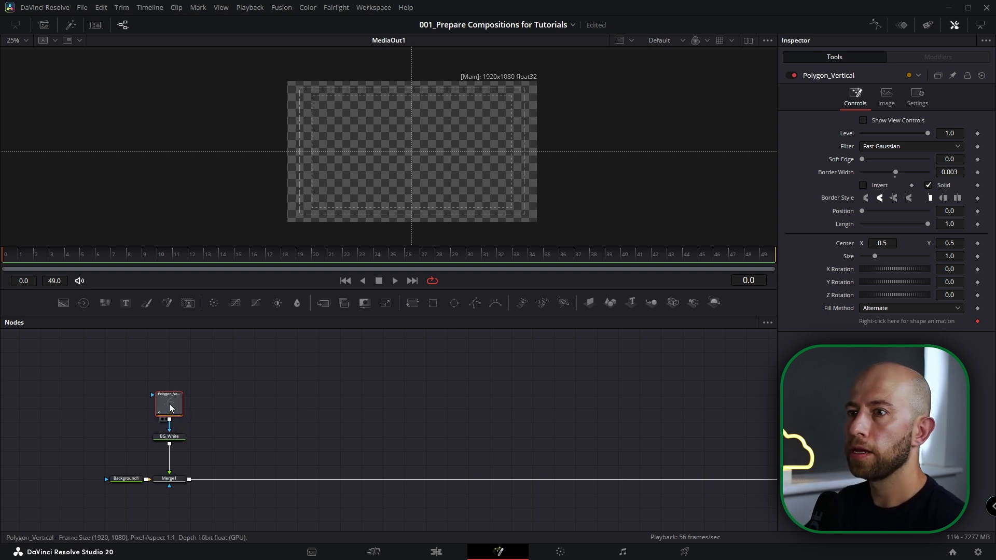
# Duplicate the BG_White node beside the original and merge the copy into the main node line after Merge1.
pyautogui.scroll(2, 177, 414)
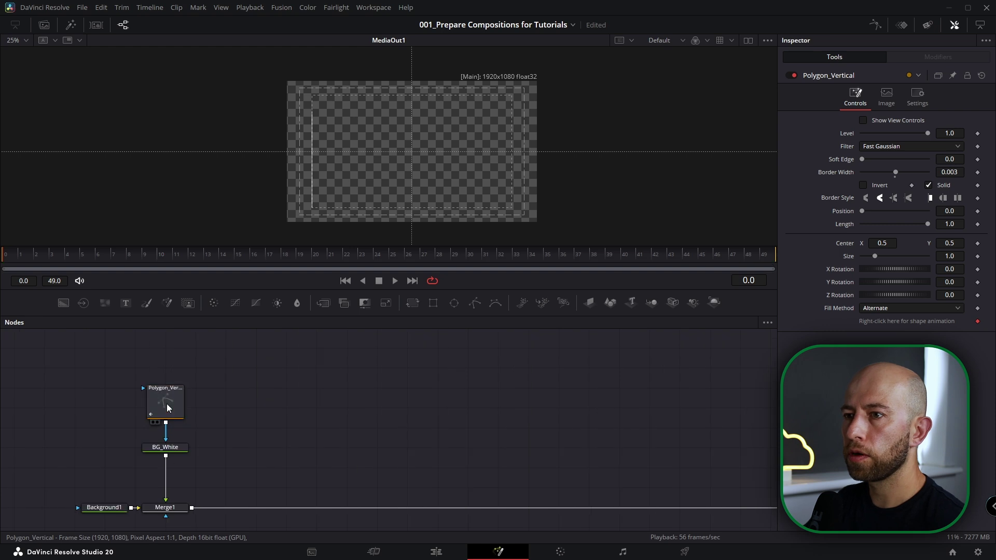
pyautogui.click(181, 448)
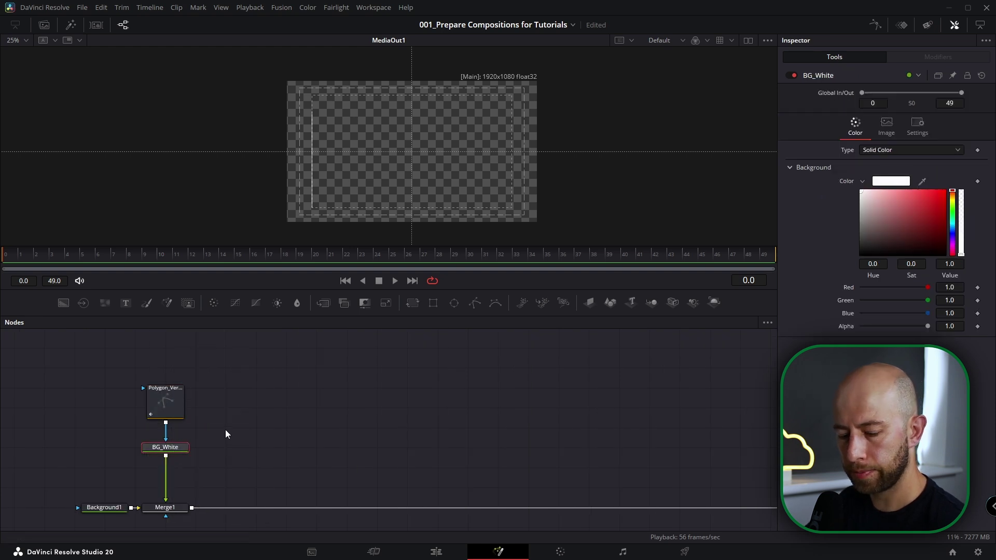
pyautogui.hotkey('ctrl', 'c')
pyautogui.hotkey('ctrl', 'v')
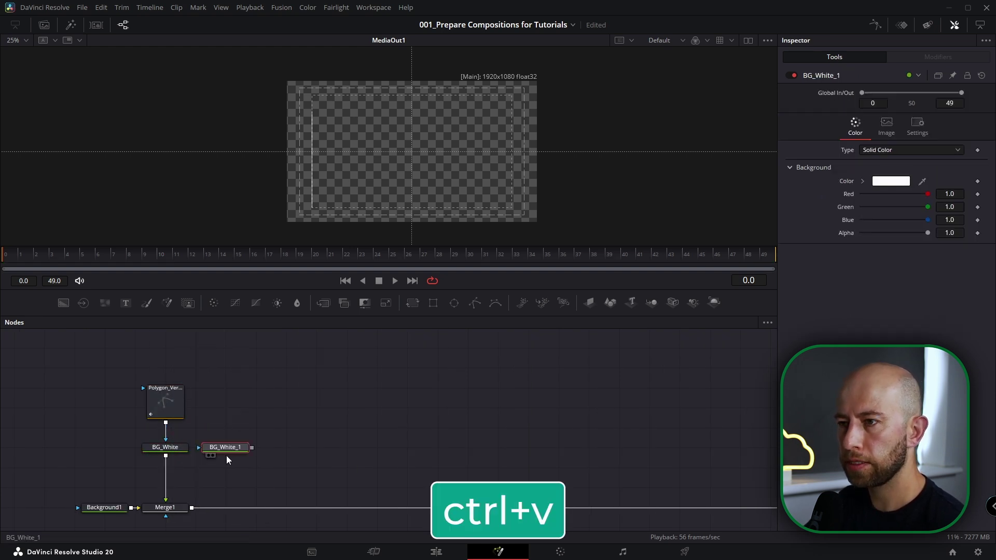
pyautogui.click(226, 445)
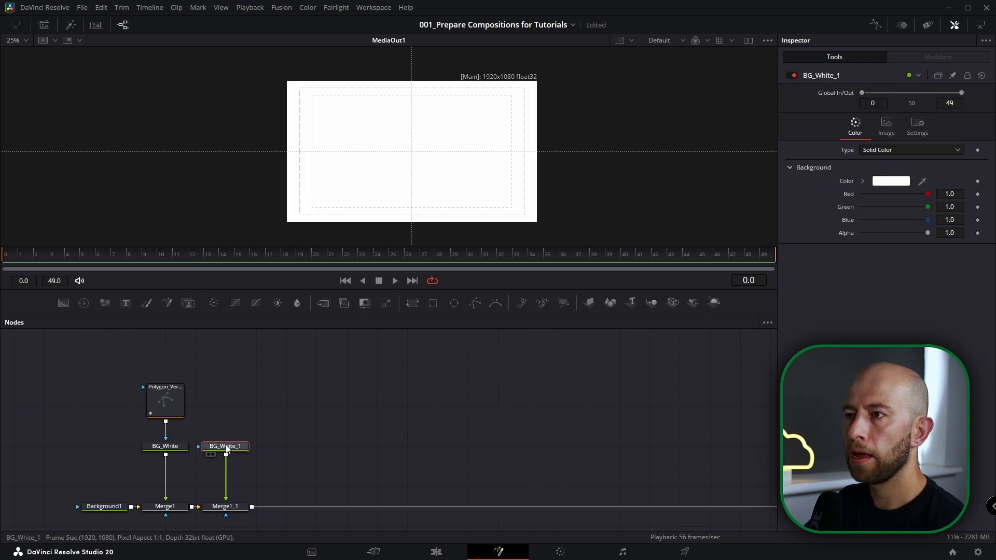
# Add a polygon mask to BG_White_1, move it further above that node and rename it Polygon_Horizontal.
pyautogui.click(474, 303)
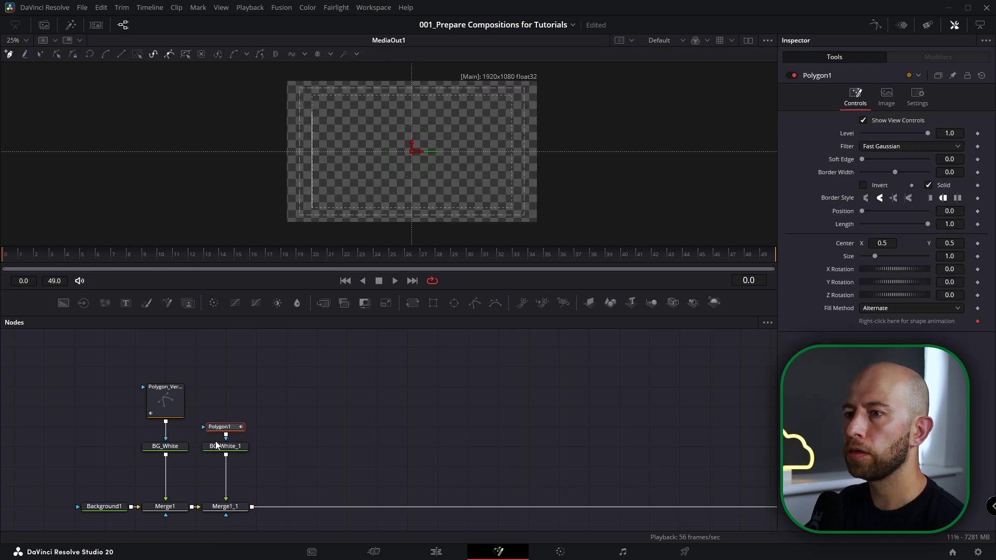
pyautogui.press('F2')
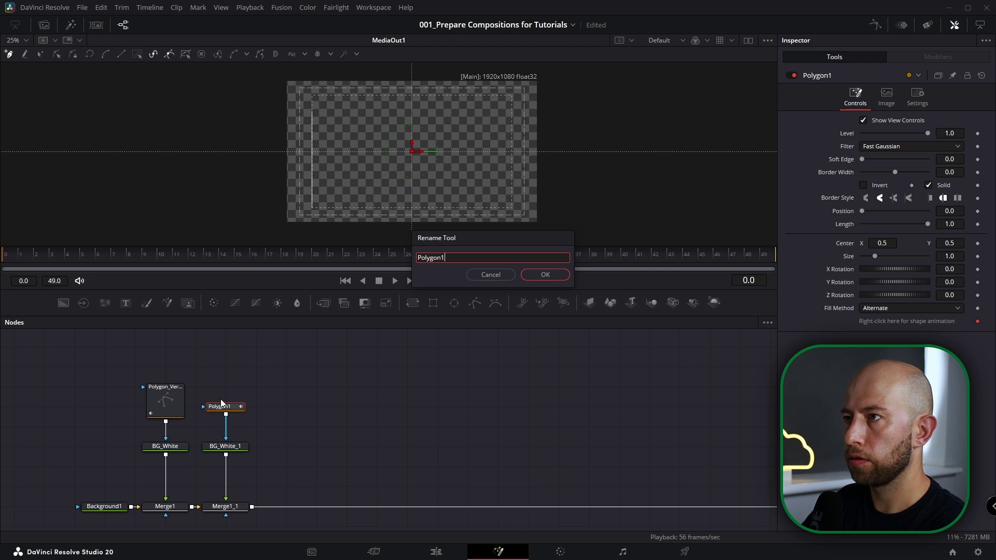
pyautogui.write('_Horizontal')
pyautogui.press('Return')
# Show the tile picture on the Polygon_Horizontal node.
pyautogui.rightClick(220, 399)
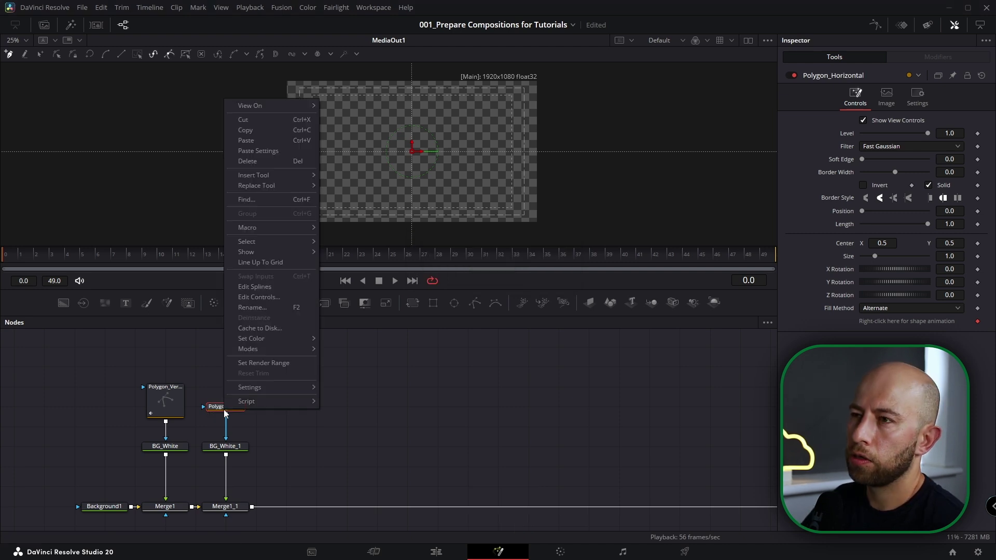
pyautogui.moveTo(271, 252)
pyautogui.click(355, 253)
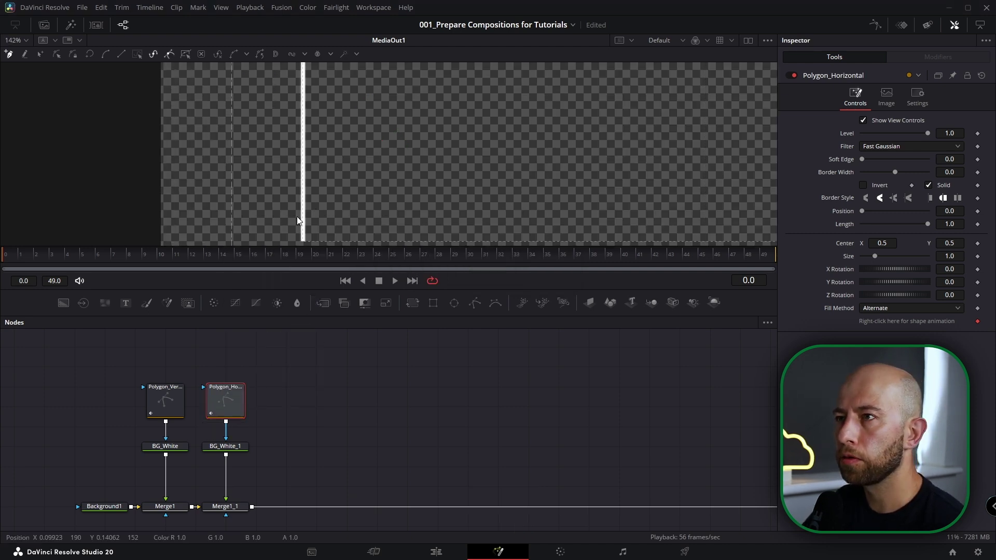
# Draw a horizontal line in the Polygon_Horizontal mask from the vertical line's lower end, and set the mask's Center Y to 0.498.
pyautogui.scroll(2, 303, 172)
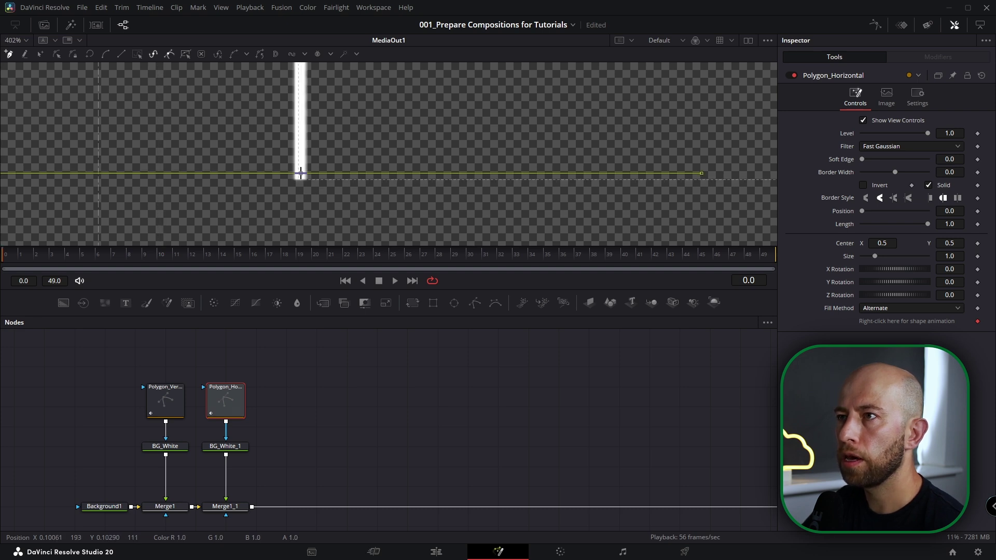
pyautogui.scroll(-10, 394, 192)
pyautogui.scroll(5, 467, 213)
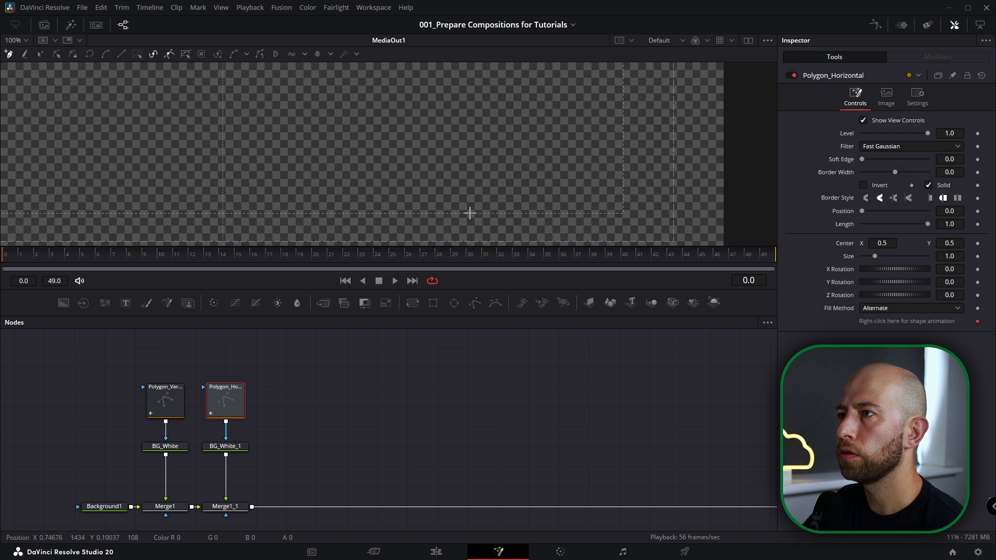
pyautogui.scroll(-2, 472, 213)
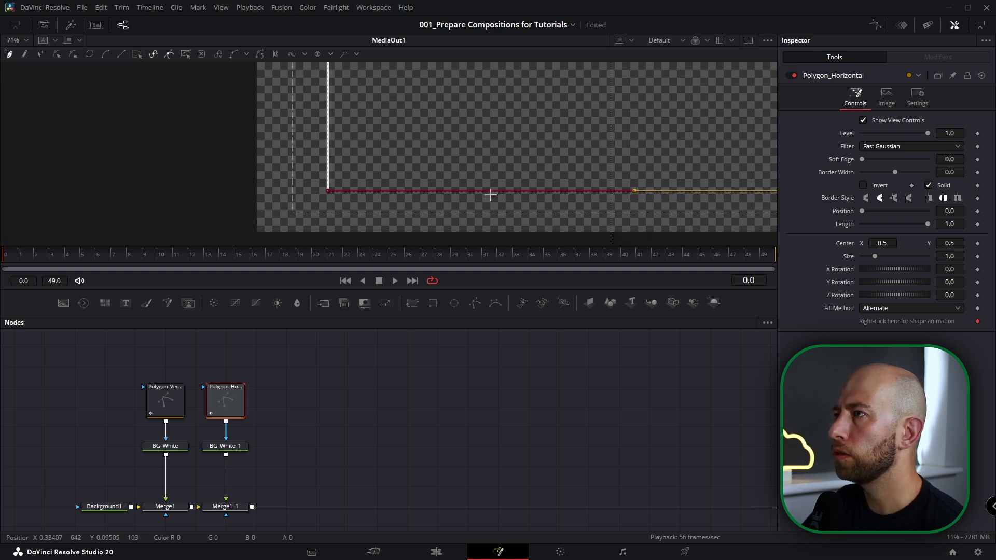
pyautogui.moveTo(955, 244); pyautogui.dragTo(953, 245)
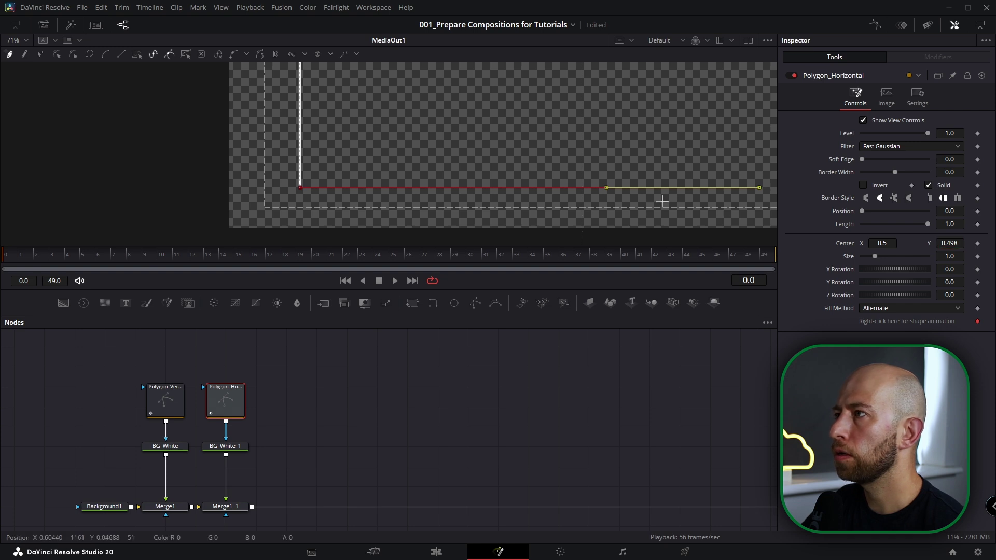
# Turn off Solid for Polygon_Horizontal and set its border width to 0.003.
pyautogui.scroll(-3, 570, 174)
pyautogui.click(928, 185)
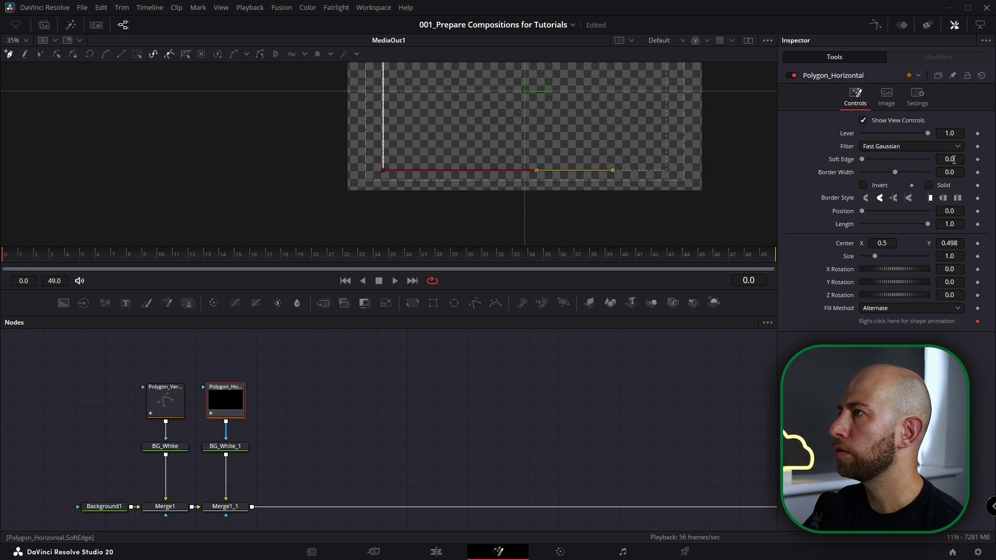
pyautogui.moveTo(953, 172); pyautogui.dragTo(955, 172)
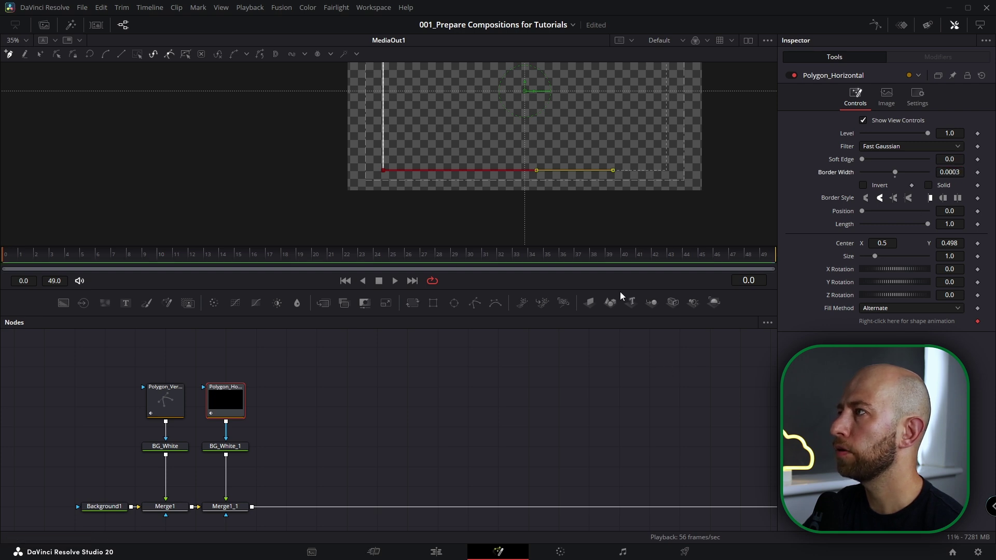
pyautogui.click(605, 373)
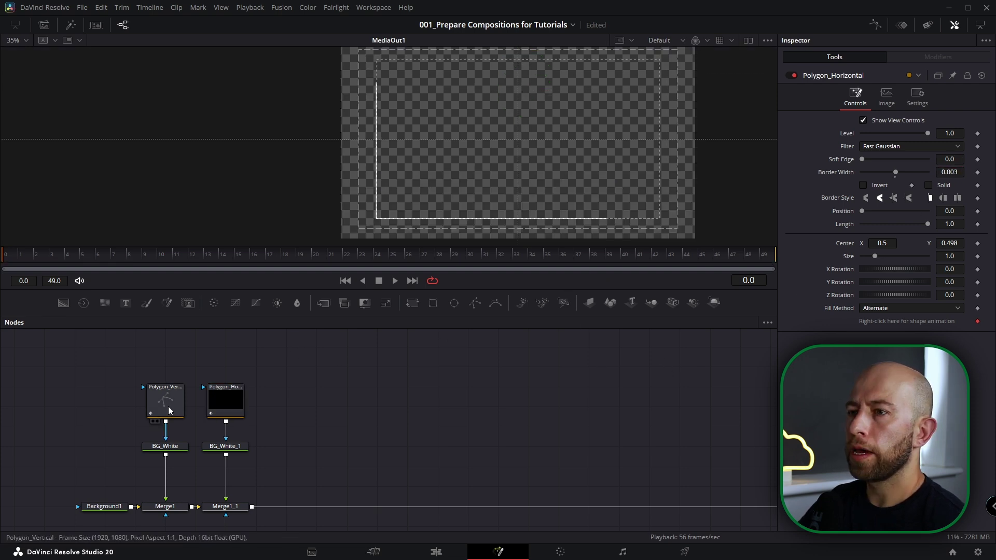
# Select the upper end point of the Polygon_Vertical line and publish it.
pyautogui.click(168, 406)
pyautogui.click(863, 121)
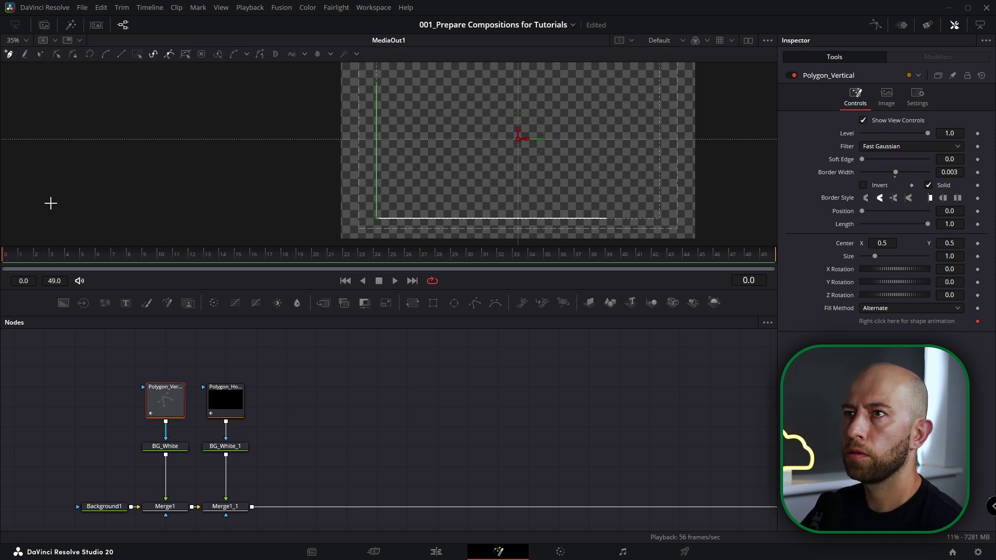
pyautogui.click(41, 56)
pyautogui.scroll(2, 389, 150)
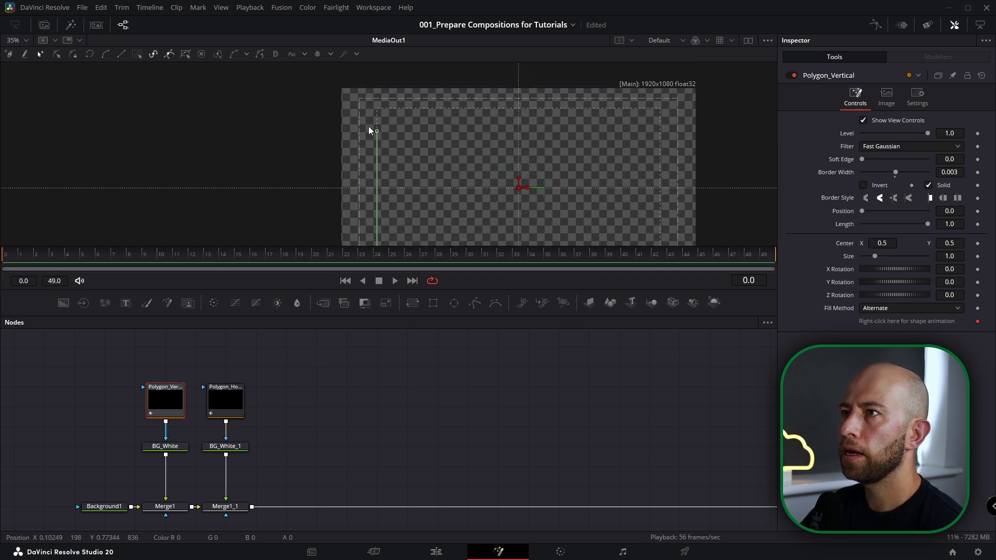
pyautogui.moveTo(395, 145); pyautogui.dragTo(409, 157)
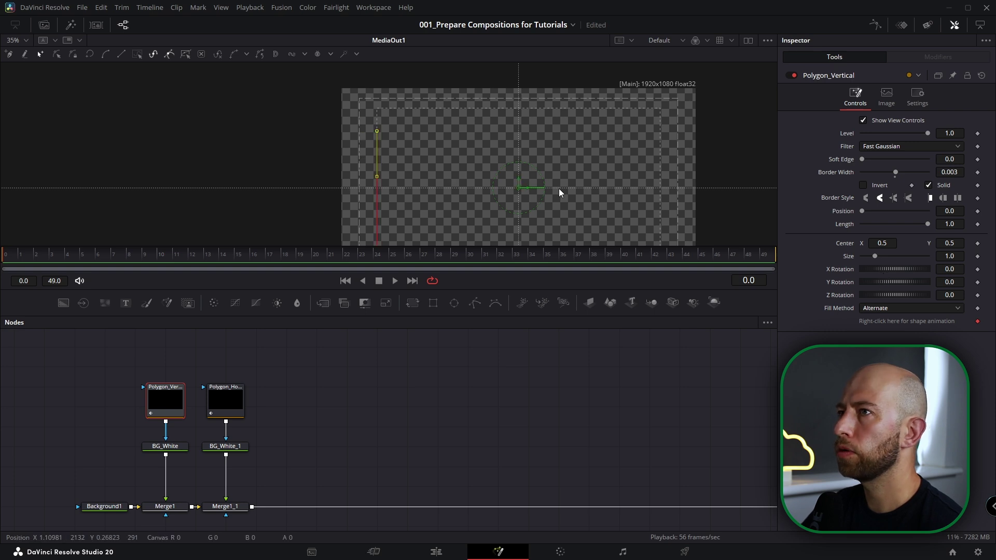
pyautogui.click(248, 53)
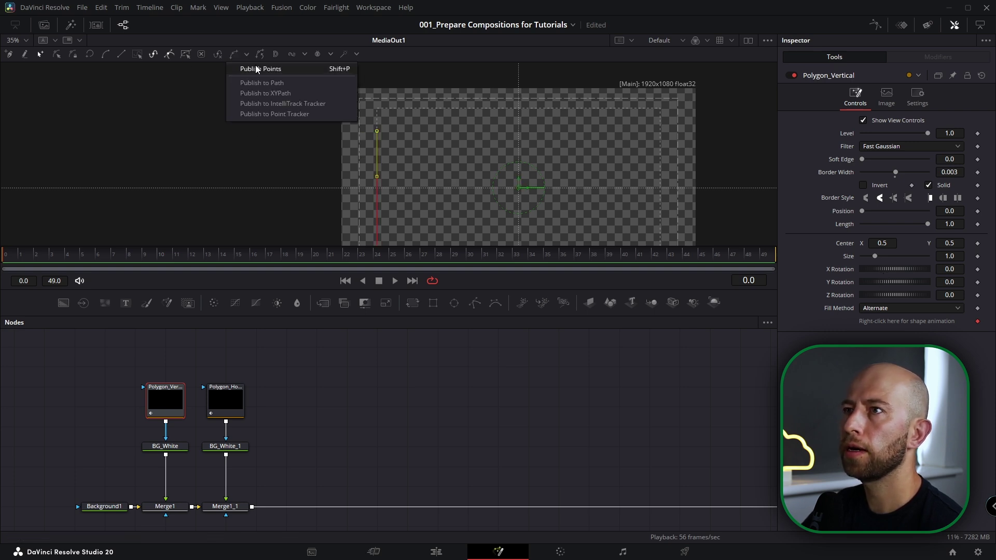
pyautogui.click(257, 69)
# Select the right end point of the Polygon_Horizontal line and publish it.
pyautogui.click(232, 397)
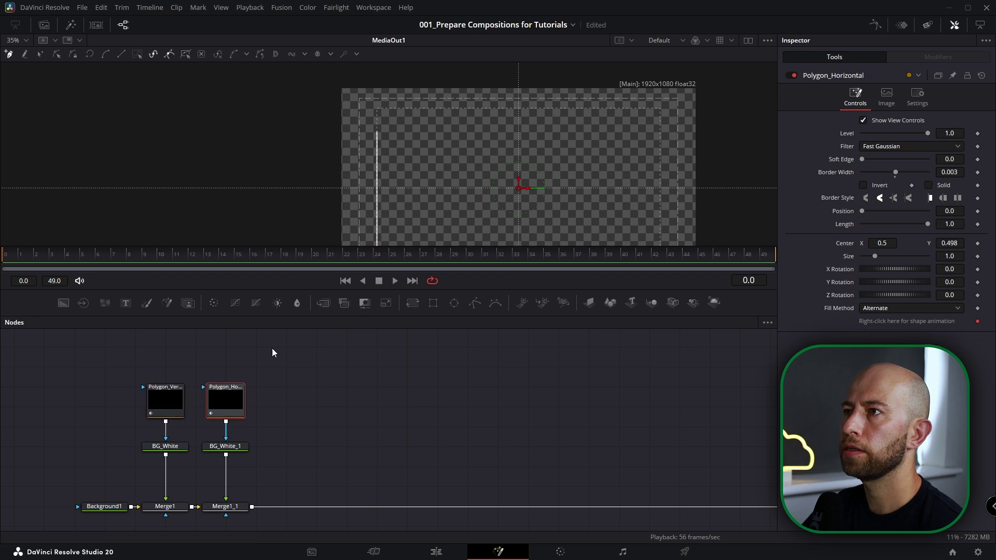
pyautogui.moveTo(497, 181); pyautogui.dragTo(334, 122)
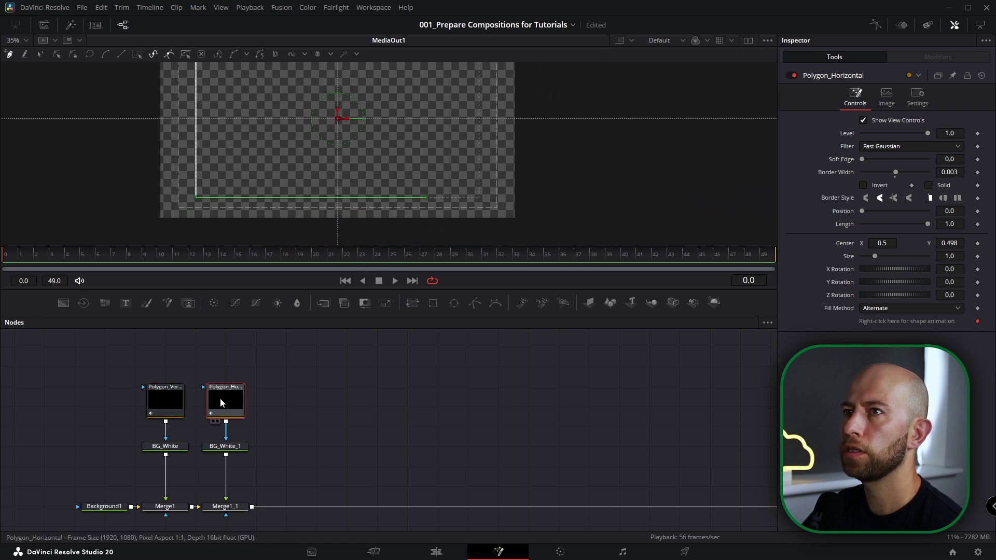
pyautogui.click(40, 54)
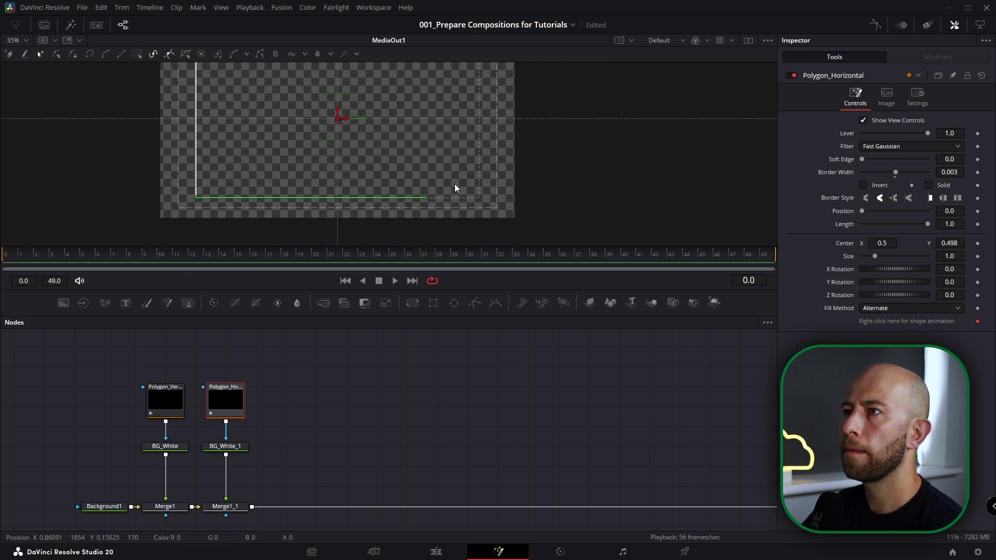
pyautogui.moveTo(411, 179); pyautogui.dragTo(453, 227)
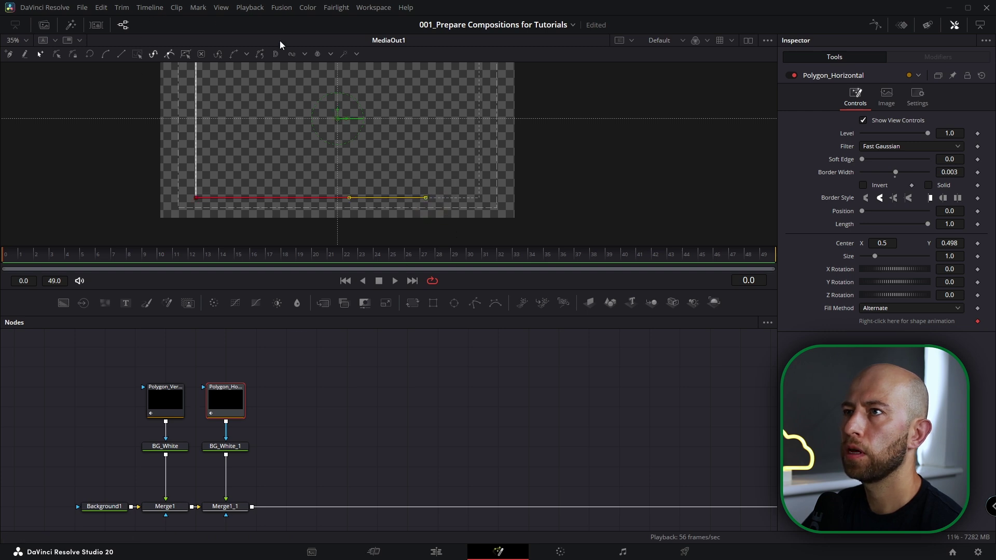
pyautogui.click(247, 54)
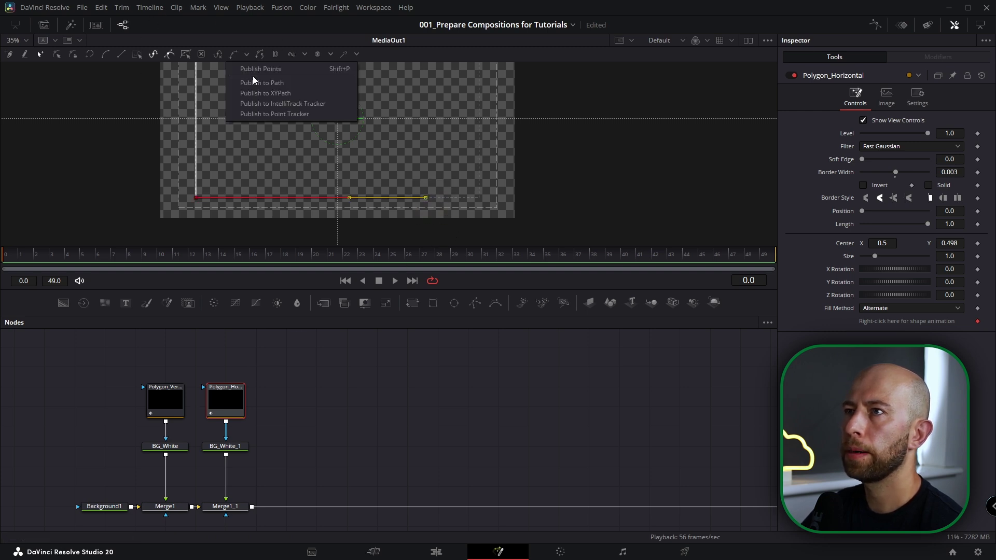
pyautogui.click(254, 70)
pyautogui.scroll(-1, 400, 215)
pyautogui.click(315, 401)
# Add a separate Background node to the right of the two line branches, unconnected to the main node line.
pyautogui.scroll(1, 315, 400)
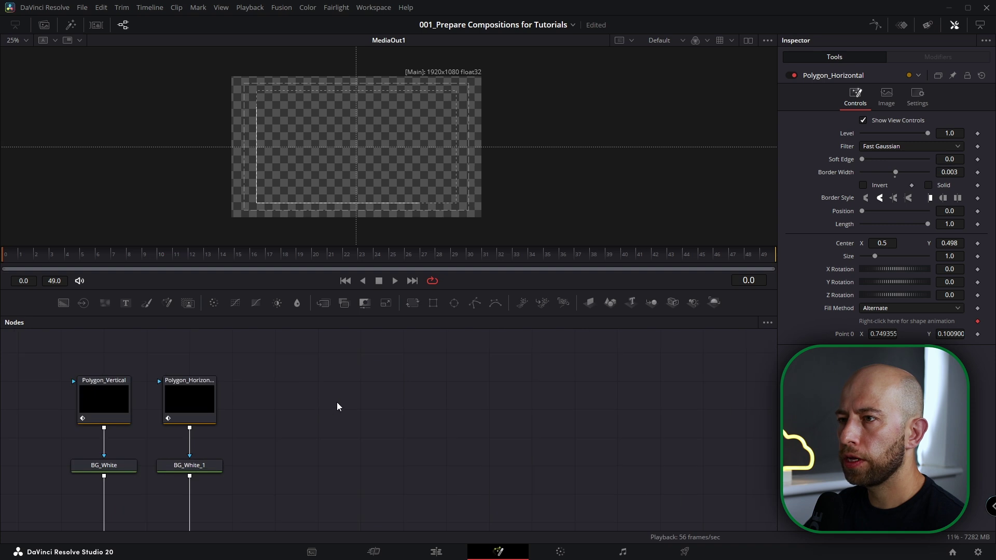
pyautogui.scroll(-3, 331, 397)
pyautogui.moveTo(63, 303); pyautogui.dragTo(348, 422)
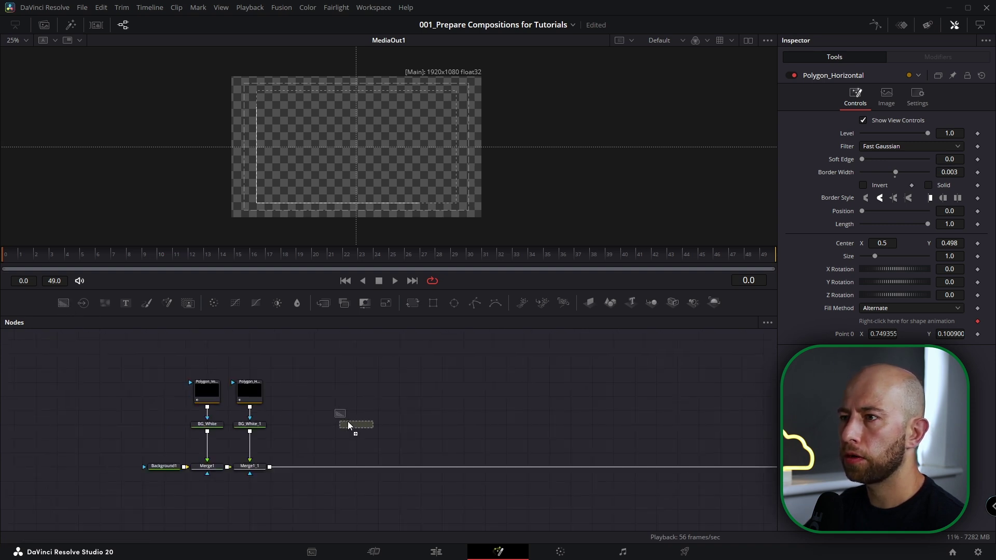
pyautogui.moveTo(333, 382); pyautogui.dragTo(333, 382)
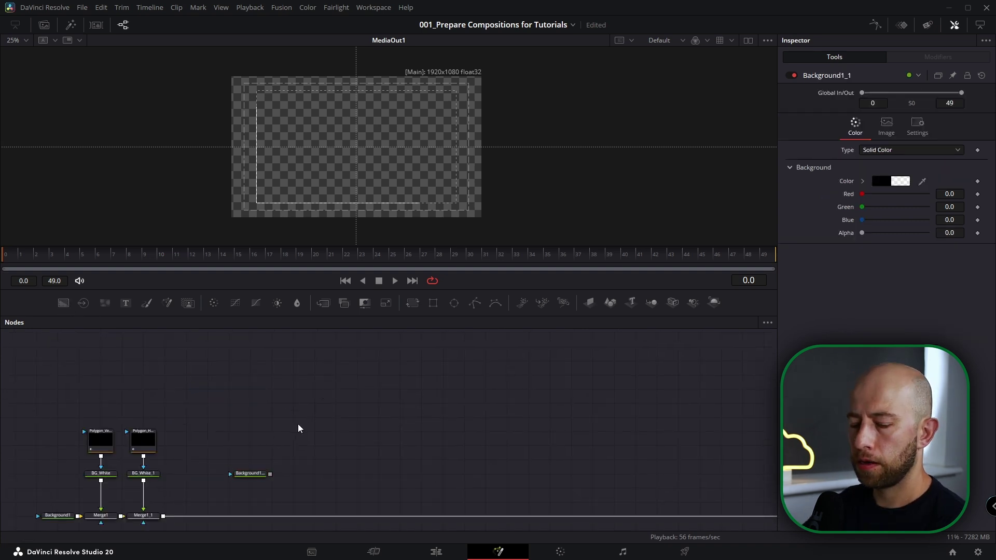
# Add an sStar node above the new background and preview it in a second viewer.
pyautogui.hotkey('shift', 'space')
pyautogui.write('sstar')
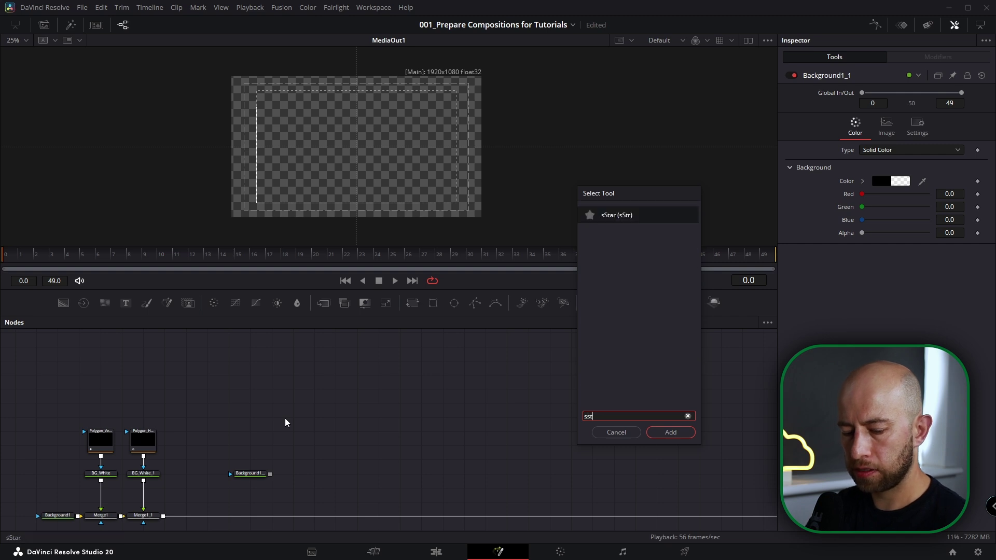
pyautogui.press('Return')
pyautogui.click(748, 41)
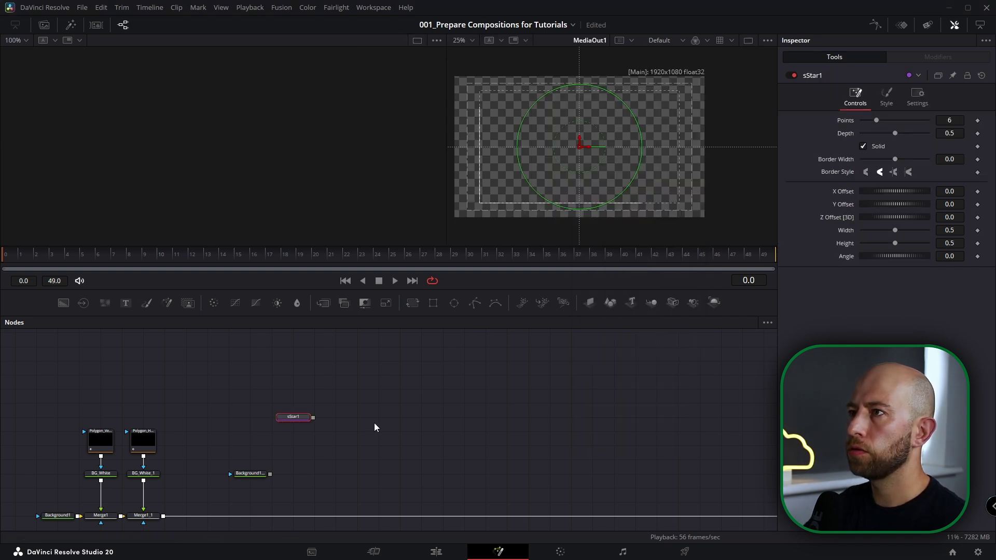
pyautogui.click(284, 423)
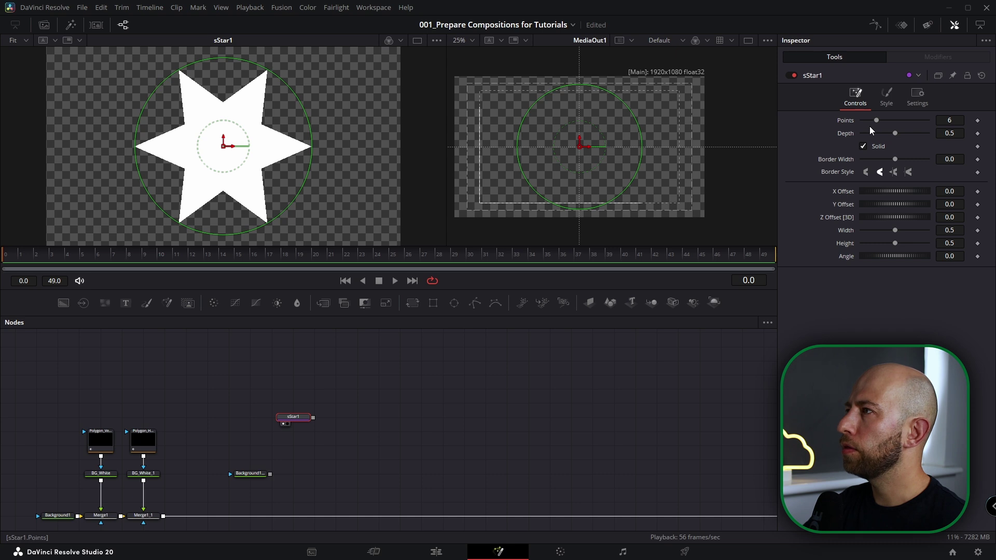
# Turn the star into an upright triangle with 3 points and an angle of 90.
pyautogui.moveTo(876, 120); pyautogui.dragTo(865, 120)
pyautogui.moveTo(894, 255); pyautogui.dragTo(945, 256)
pyautogui.doubleClick(946, 256)
pyautogui.write('90')
pyautogui.press('Tab')
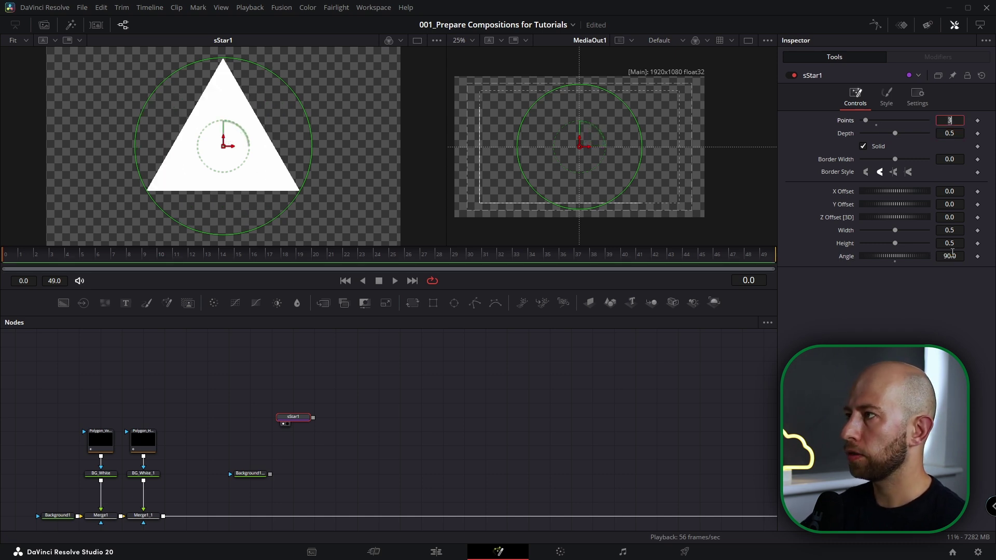
# Link the triangle's height to its width with the expression Width, and reduce the width to 0.063.
pyautogui.rightClick(845, 243)
pyautogui.click(872, 350)
pyautogui.moveTo(863, 257); pyautogui.dragTo(866, 234)
# Move Background1_1 slightly closer to the star node and rename the star node sStar_Vertical.
pyautogui.moveTo(250, 474); pyautogui.dragTo(250, 459)
pyautogui.click(293, 417)
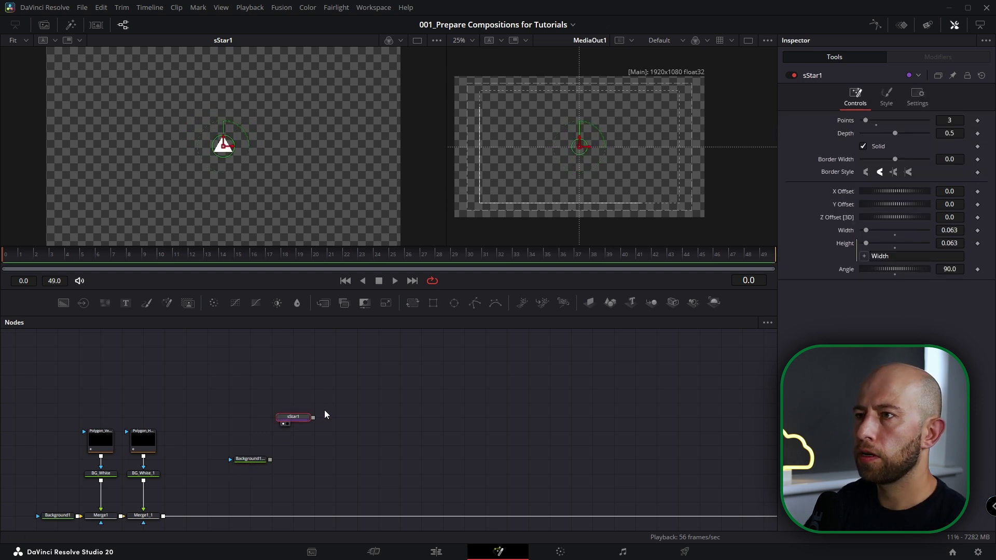
pyautogui.press('F2')
pyautogui.press('End')
pyautogui.press('BackSpace')
pyautogui.write('_Vertical')
pyautogui.press('Return')
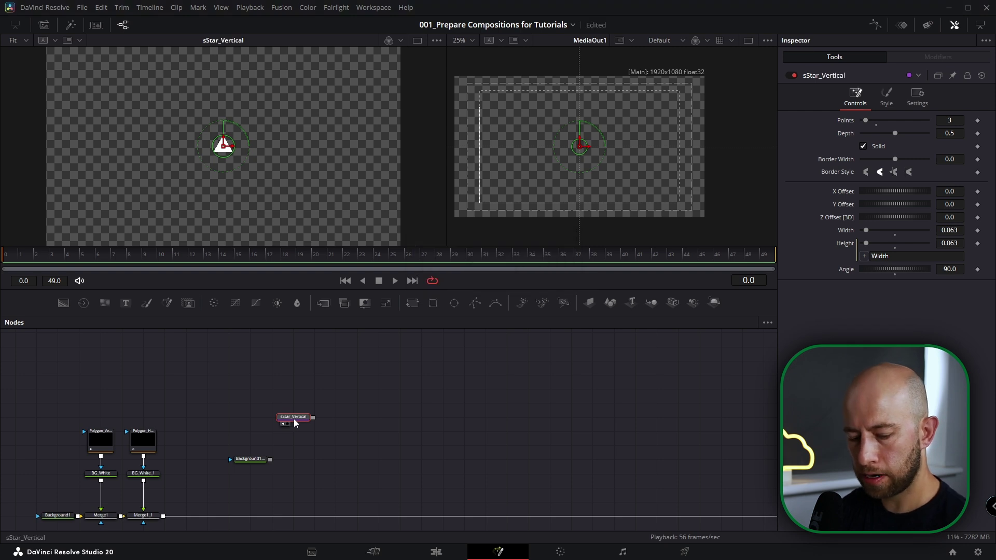
# Add an sRender node after sStar_Vertical and merge its output over Background1_1.
pyautogui.hotkey('shift', 'space')
pyautogui.write('srender')
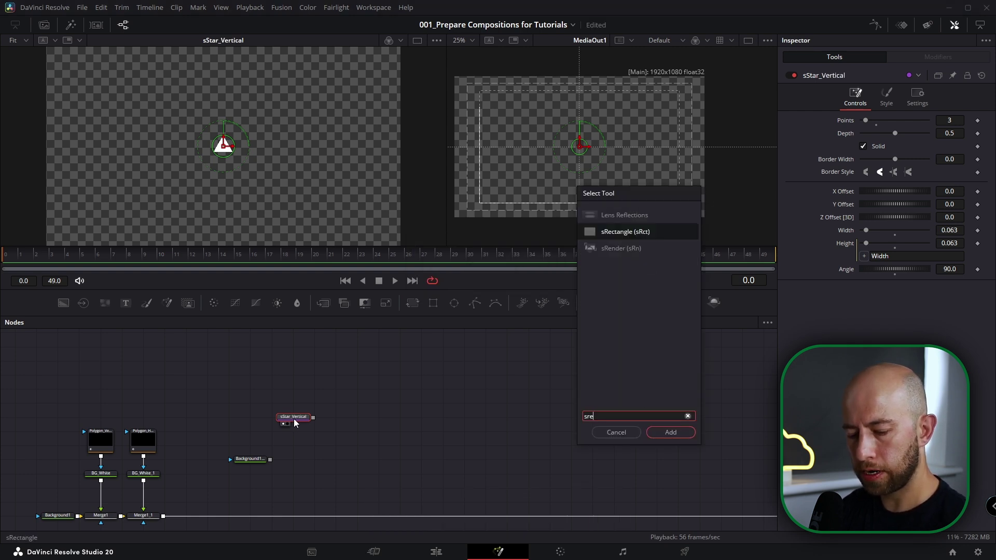
pyautogui.press('Return')
pyautogui.moveTo(312, 445); pyautogui.dragTo(270, 460)
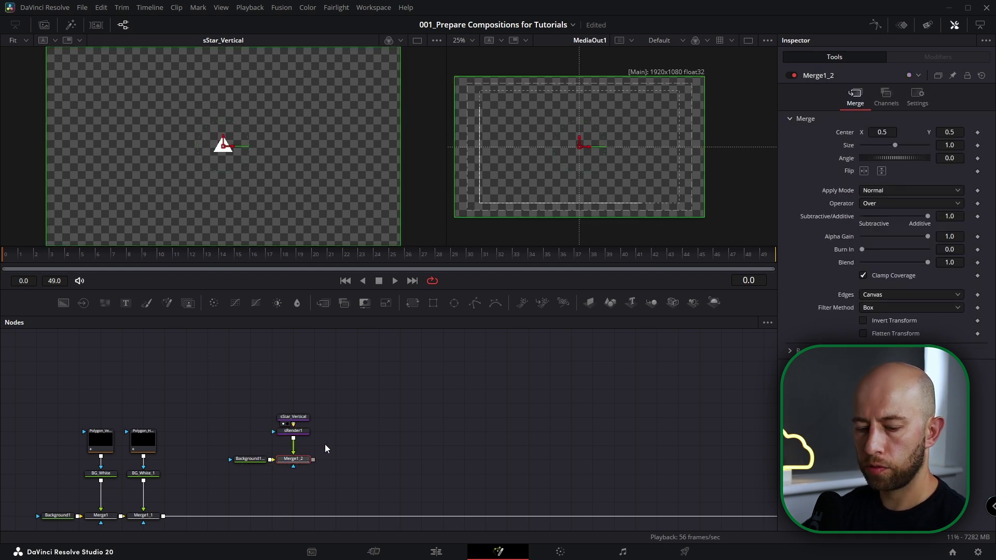
# Rename the new merge node Merge_Vertical.
pyautogui.press('F2')
pyautogui.press('BackSpace')
pyautogui.press('BackSpace')
pyautogui.press('BackSpace')
pyautogui.write('_Vertical')
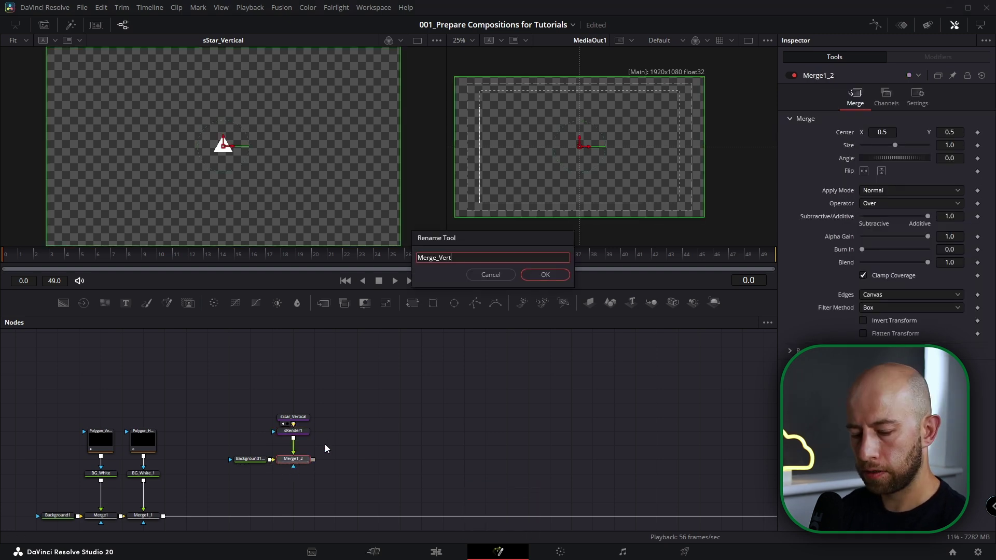
pyautogui.press('Return')
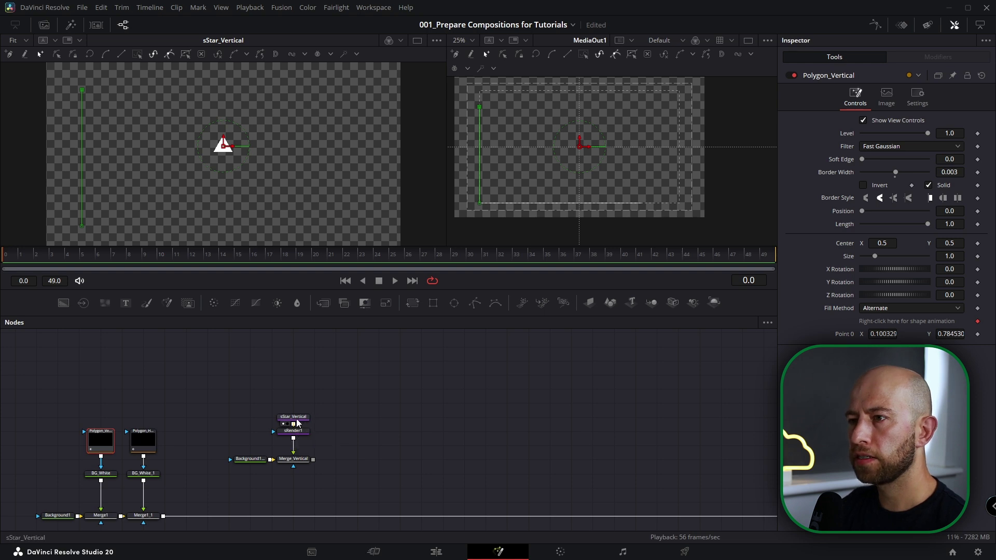
# Try to link Merge_Vertical's Size to the vertical line's published end point with the expression Polygon_Vertical.Point0.
pyautogui.click(302, 418)
pyautogui.click(99, 444)
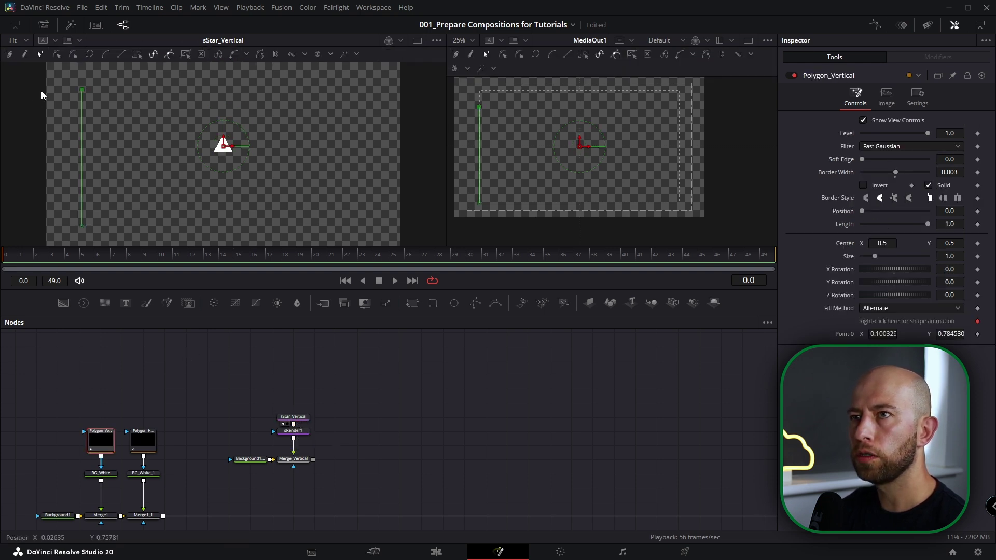
pyautogui.click(299, 461)
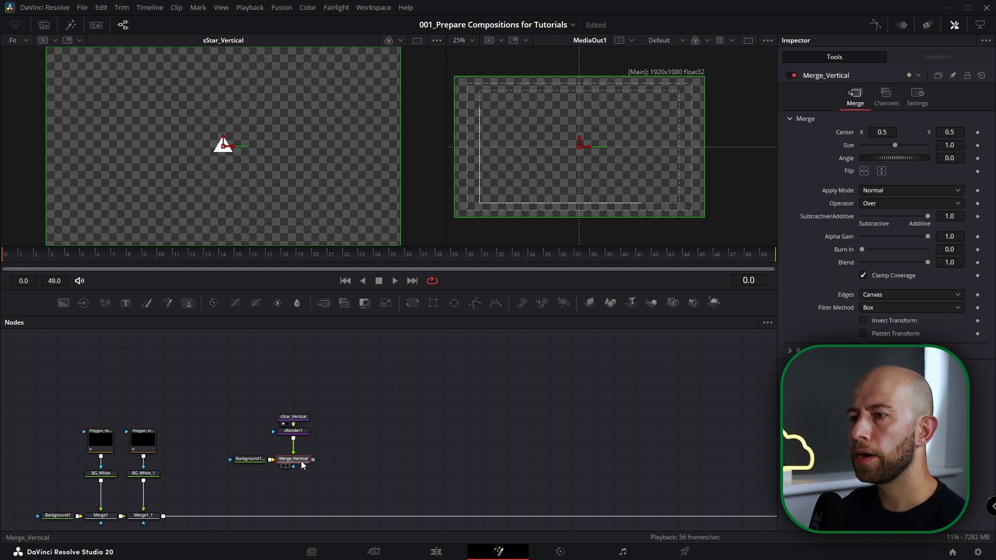
pyautogui.scroll(2, 302, 464)
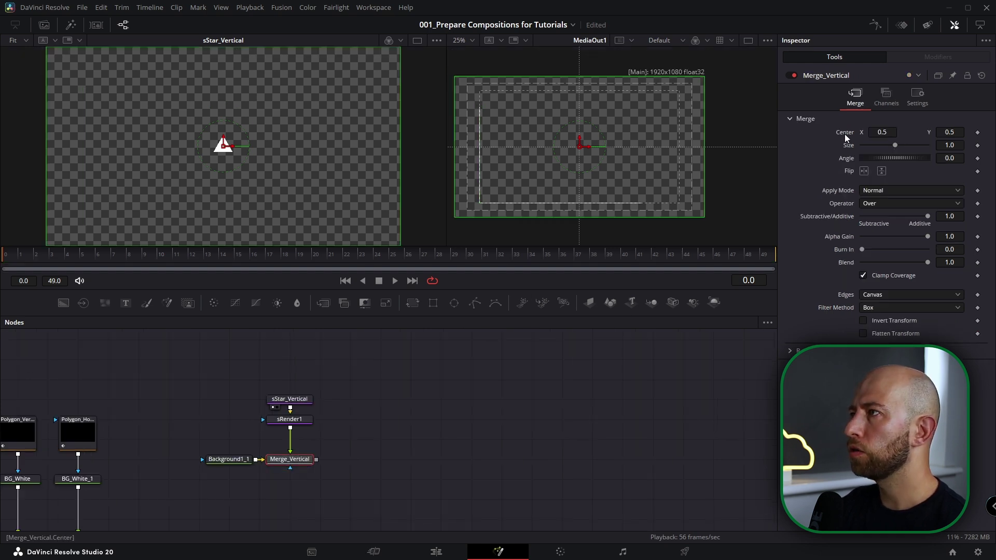
pyautogui.rightClick(855, 151)
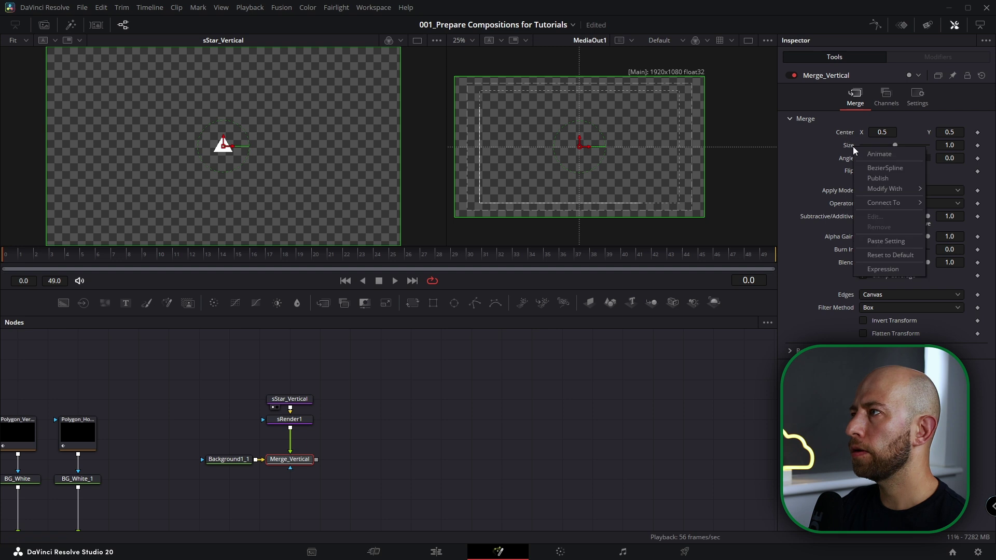
pyautogui.click(883, 269)
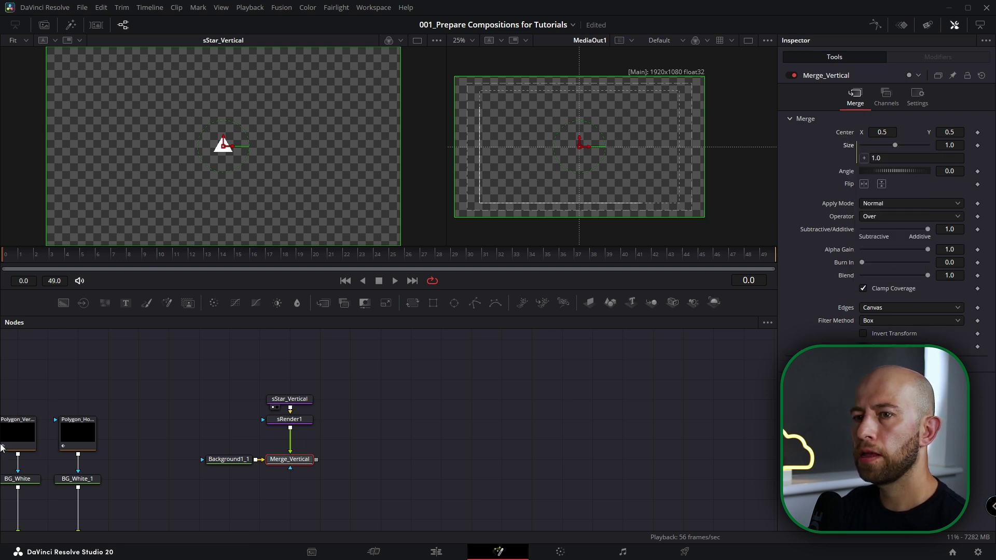
pyautogui.moveTo(52, 431); pyautogui.dragTo(99, 407)
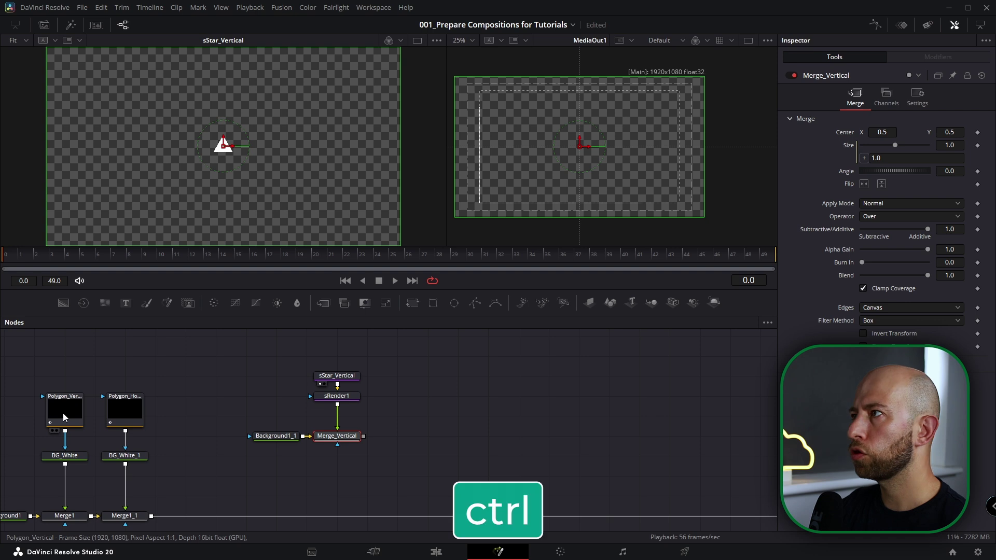
pyautogui.keyDown('ctrl'); pyautogui.click(63, 413); pyautogui.keyUp('ctrl')
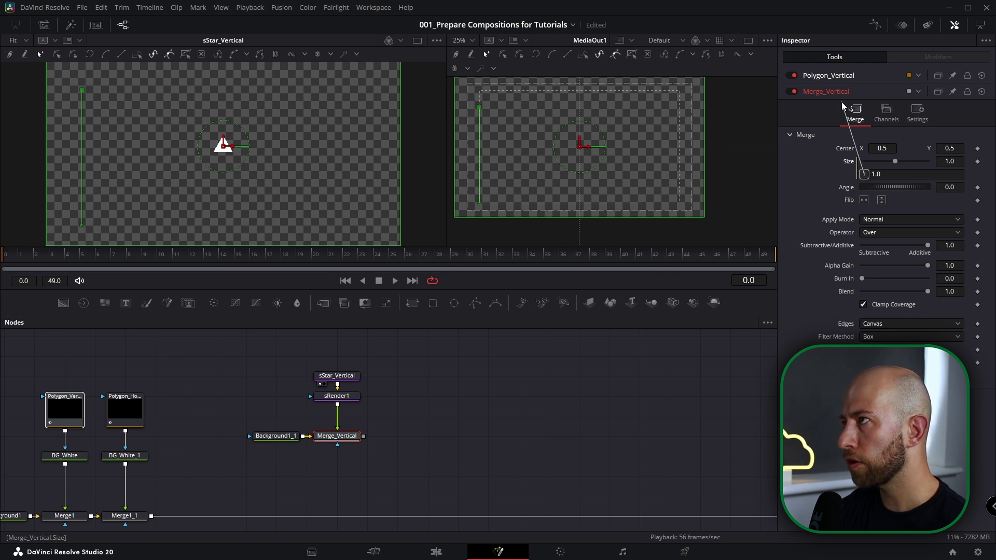
pyautogui.click(835, 77)
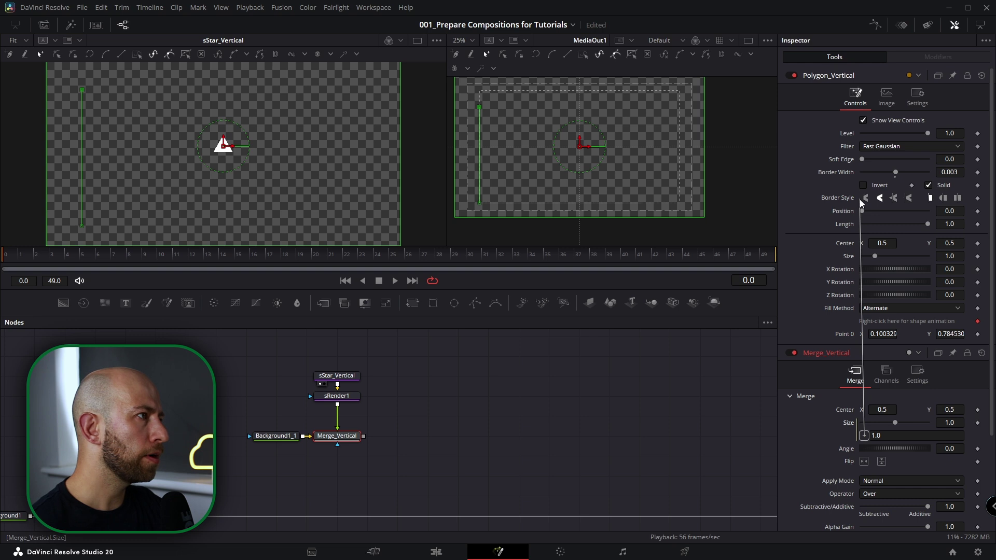
pyautogui.moveTo(861, 188); pyautogui.dragTo(846, 337)
pyautogui.moveTo(845, 336); pyautogui.dragTo(846, 335)
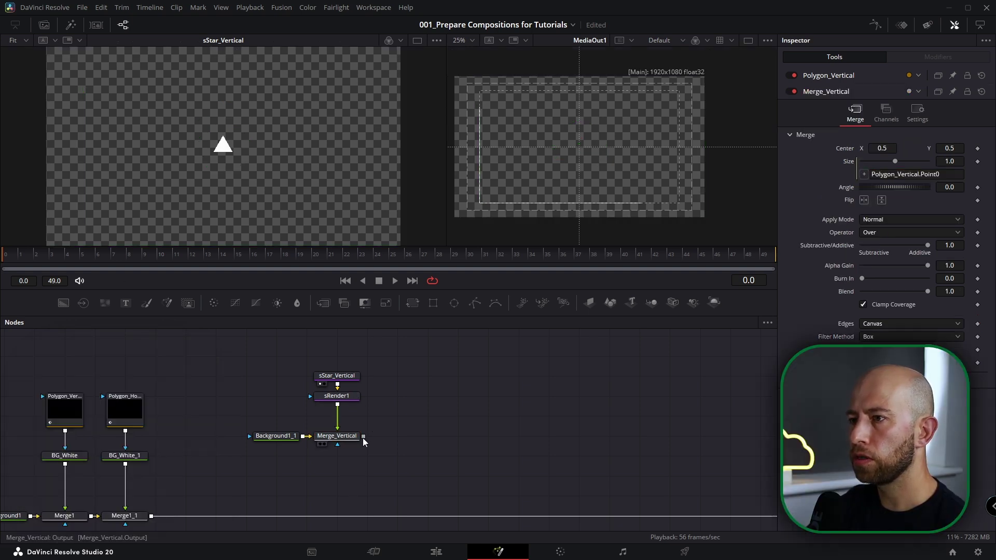
# Merge sRender1 into the main line through a merge named Merge_Vert, replacing Merge_Vertical and Background1_1, with its Center set to Polygon_Vertical.Point0.
pyautogui.moveTo(362, 437); pyautogui.dragTo(151, 514)
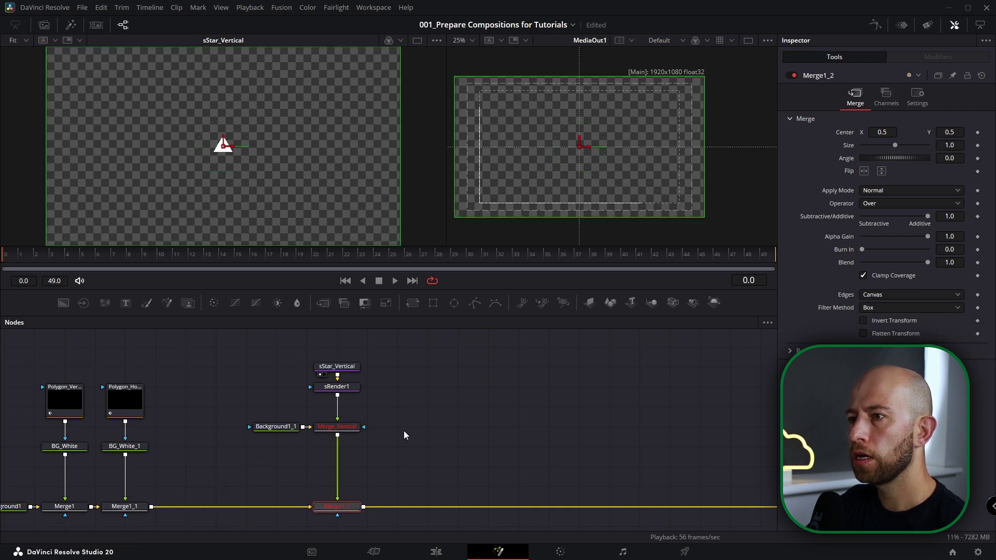
pyautogui.click(350, 429)
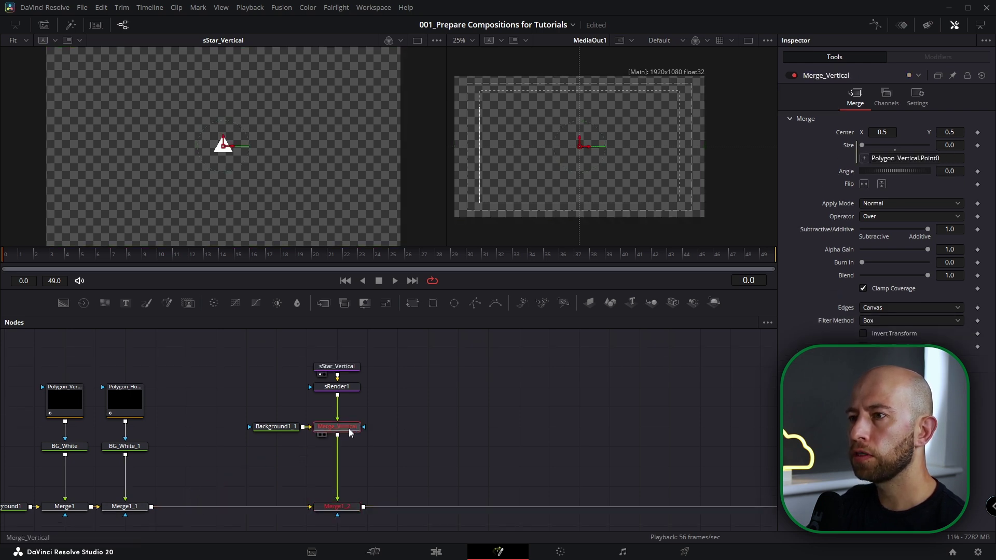
pyautogui.click(340, 369)
pyautogui.keyDown('ctrl'); pyautogui.click(340, 391); pyautogui.keyUp('ctrl')
pyautogui.moveTo(341, 391); pyautogui.dragTo(356, 448)
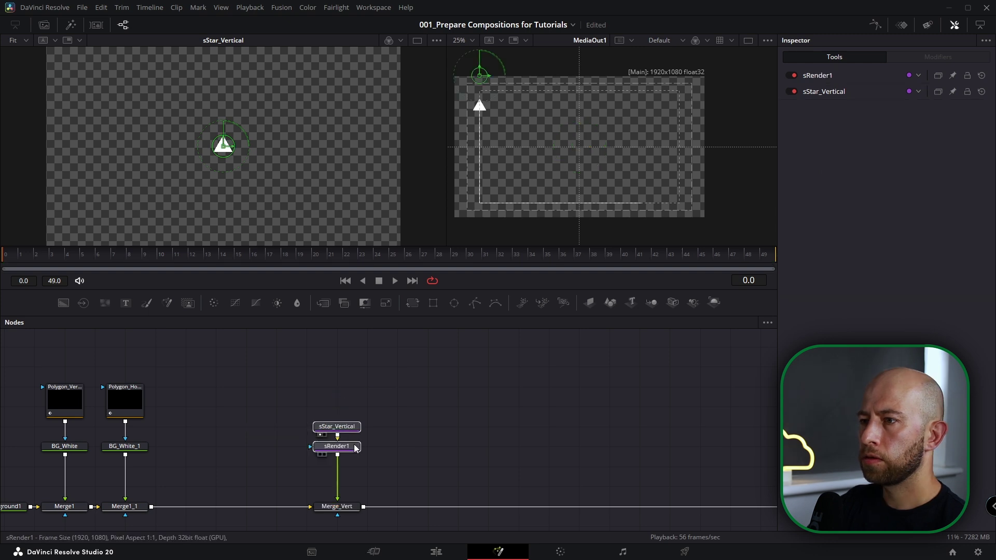
# Move sStar_Vertical, sRender1 and Merge_Vert together closer to Merge1_1 in the node chain.
pyautogui.moveTo(384, 407); pyautogui.dragTo(223, 507)
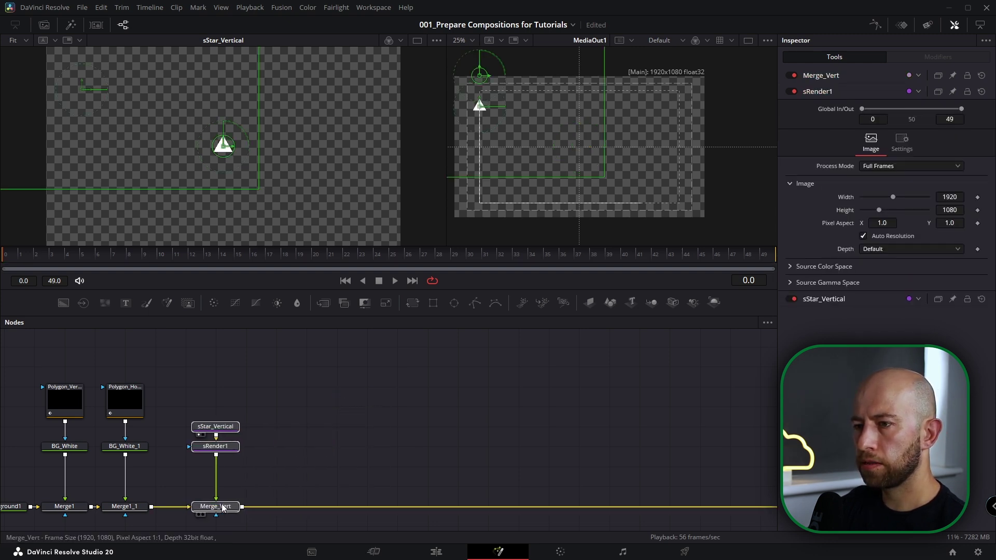
pyautogui.click(223, 507)
pyautogui.scroll(3, 253, 512)
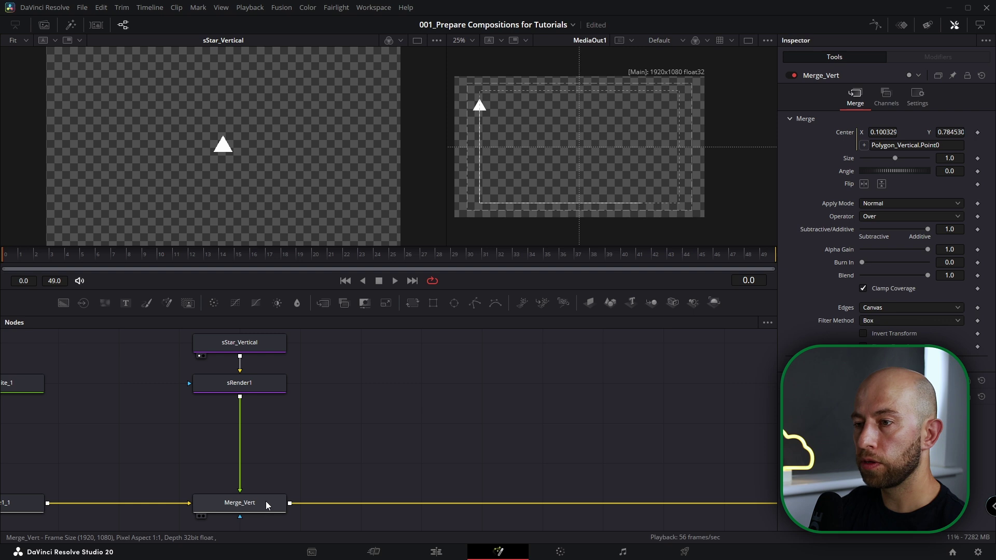
pyautogui.scroll(-2, 195, 465)
pyautogui.scroll(-3, 144, 467)
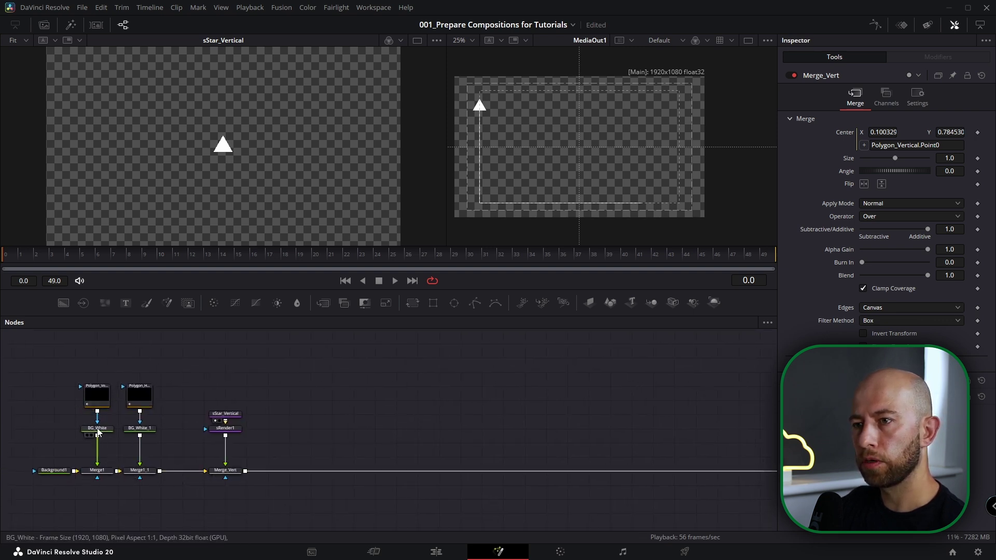
pyautogui.scroll(4, 237, 449)
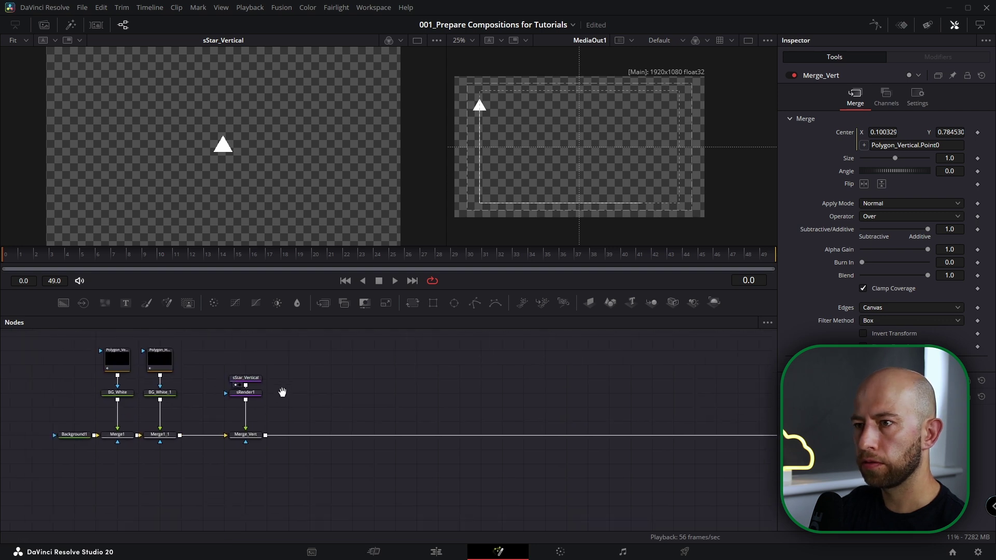
pyautogui.scroll(-4, 269, 410)
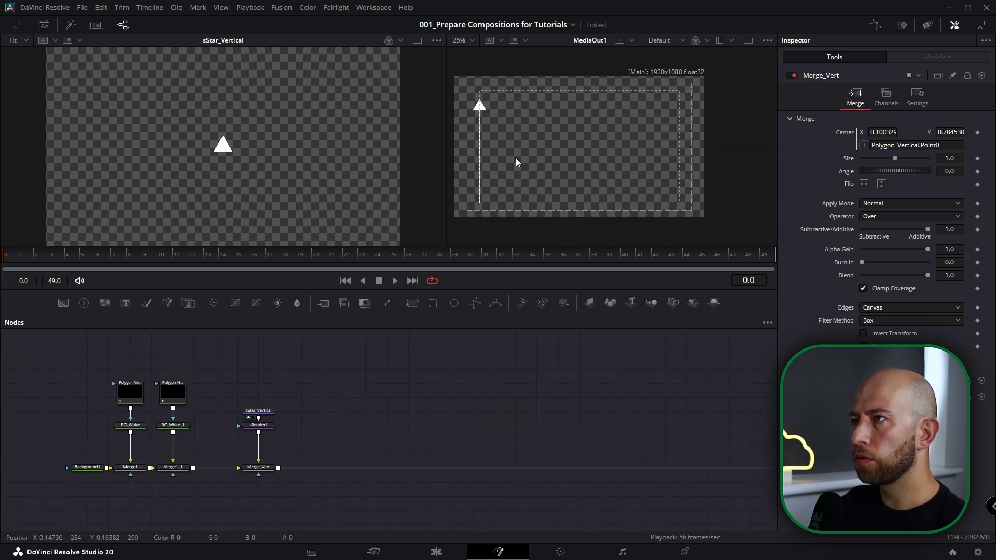
# Switch to a single MediaOut1 viewer and set Point 0 Y of Polygon_Vertical to 0.78853.
pyautogui.click(747, 42)
pyautogui.scroll(3, 117, 417)
pyautogui.click(131, 396)
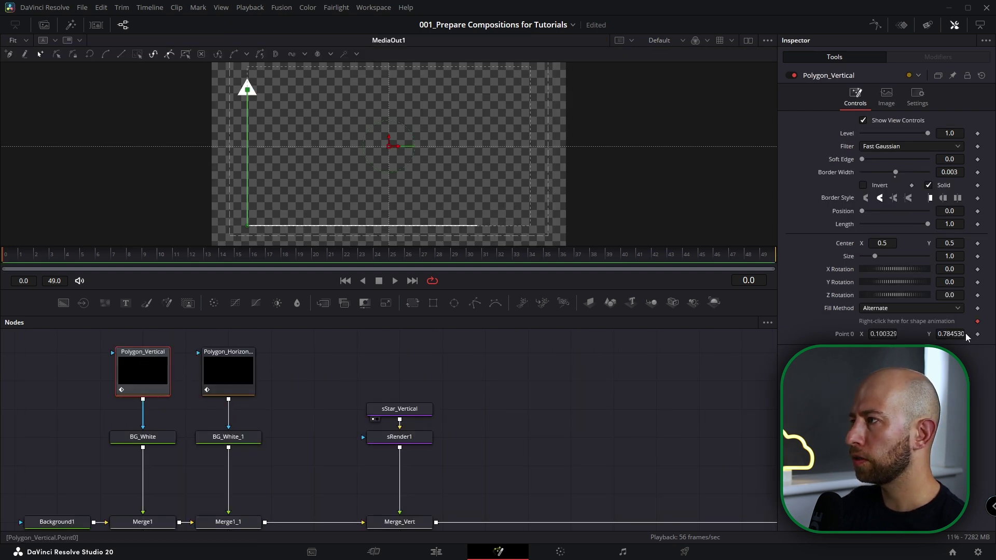
pyautogui.moveTo(948, 334)
pyautogui.mouseDown()
pyautogui.moveTo(931, 334)
pyautogui.moveTo(945, 335)
pyautogui.mouseUp()
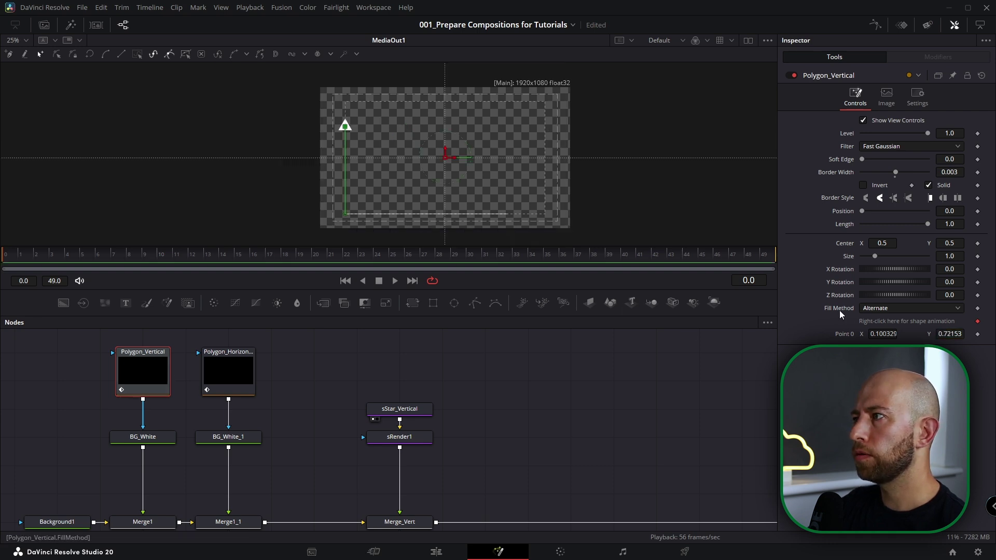
pyautogui.moveTo(946, 345); pyautogui.dragTo(951, 336)
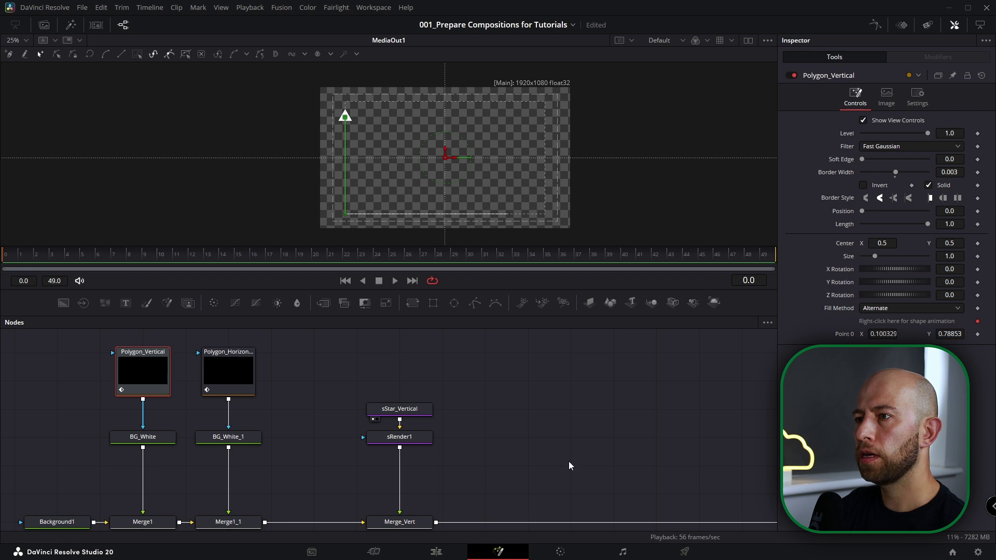
# Reduce the width of the sStar_Vertical triangle to 0.028.
pyautogui.scroll(2, 365, 428)
pyautogui.click(420, 395)
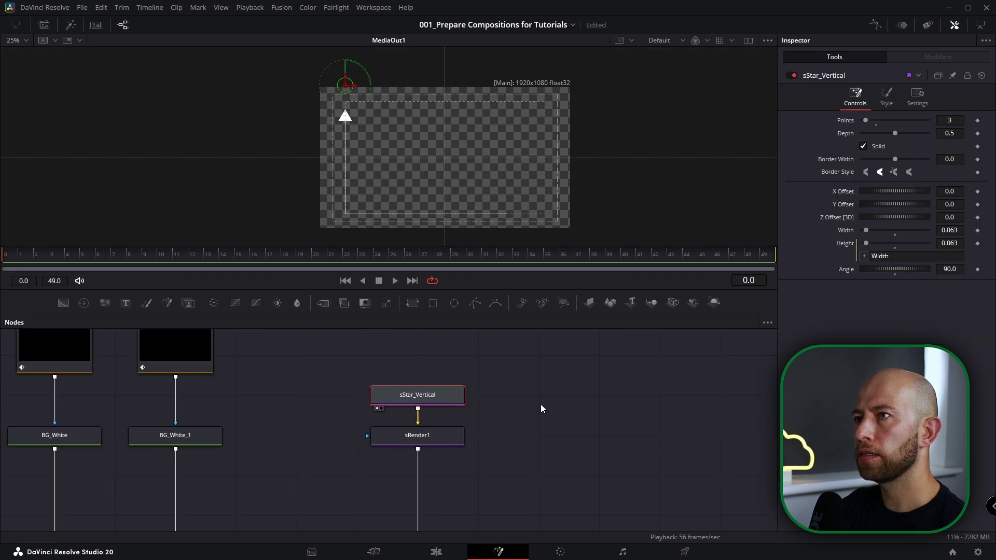
pyautogui.click(563, 425)
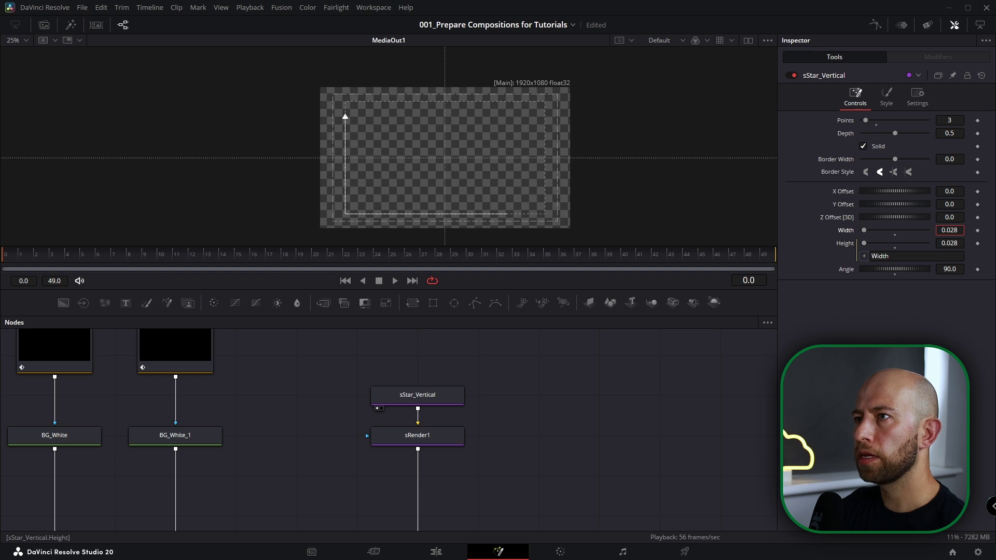
# Duplicate sStar_Vertical and sRender1 beside the originals and merge the copy into the main line after Merge_Vert.
pyautogui.scroll(-2, 548, 404)
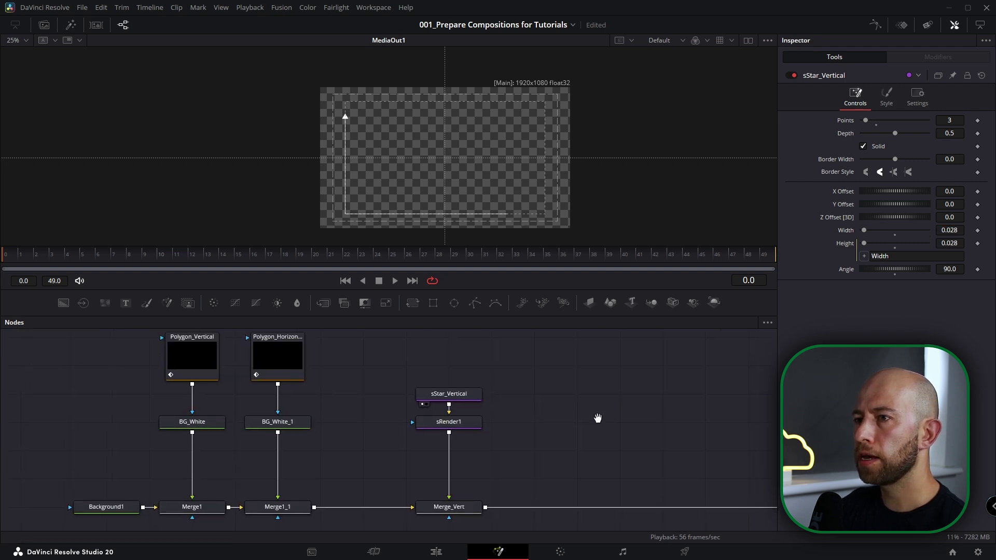
pyautogui.moveTo(597, 418); pyautogui.dragTo(508, 444)
pyautogui.moveTo(397, 362); pyautogui.dragTo(314, 424)
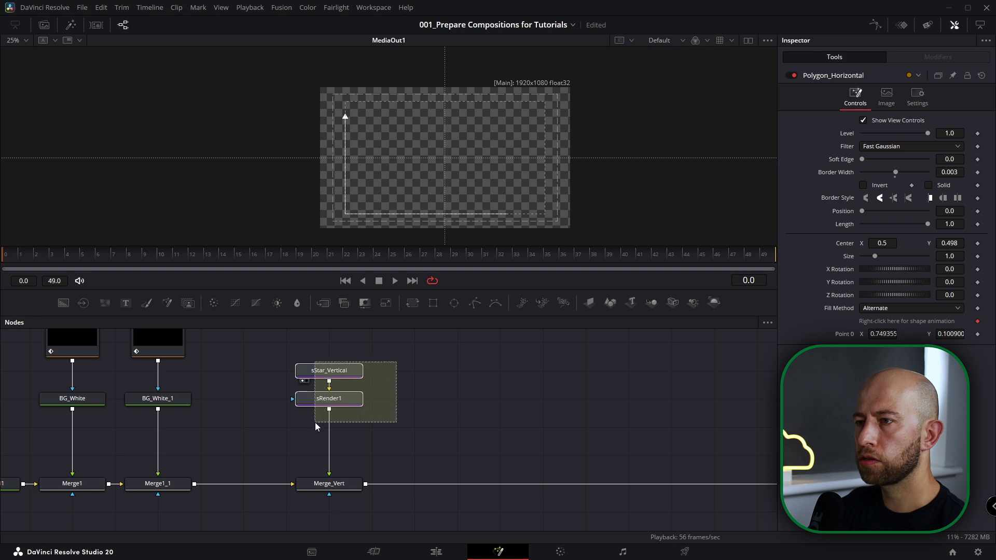
pyautogui.hotkey('ctrl', 'c')
pyautogui.click(433, 379)
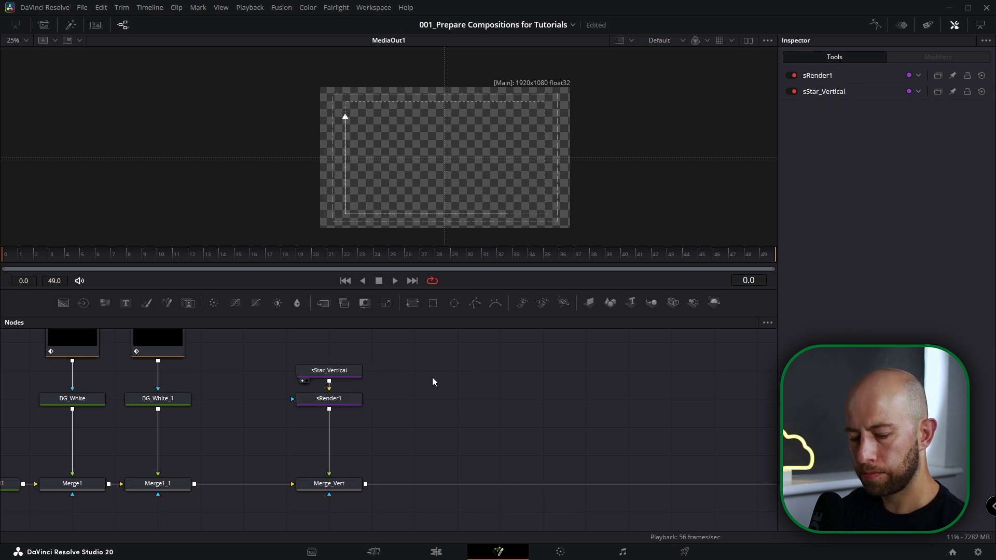
pyautogui.hotkey('ctrl', 'v')
pyautogui.moveTo(451, 399); pyautogui.dragTo(367, 488)
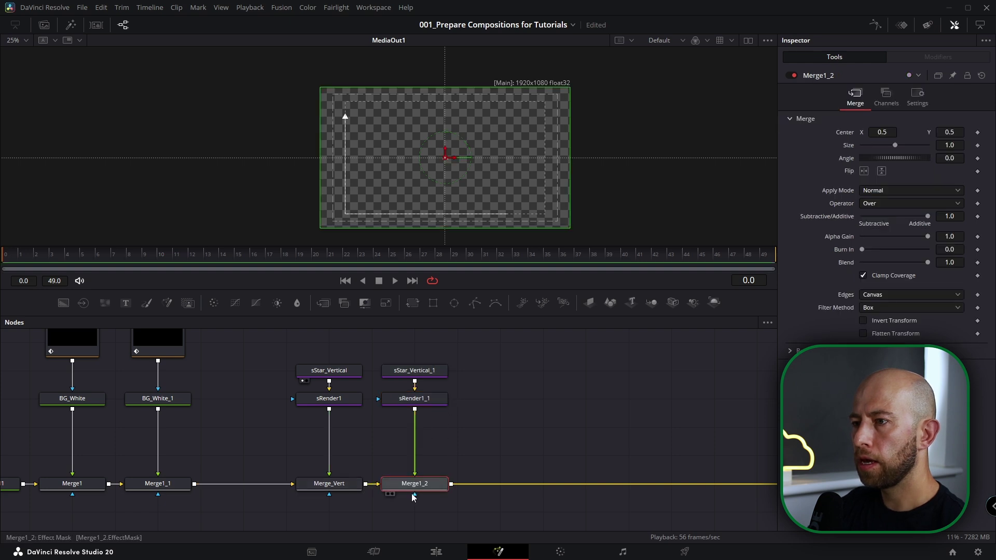
# Rename the copied triangle's new merge node Merge_Hor.
pyautogui.press('F2')
pyautogui.write('Merge_Hor')
pyautogui.press('Return')
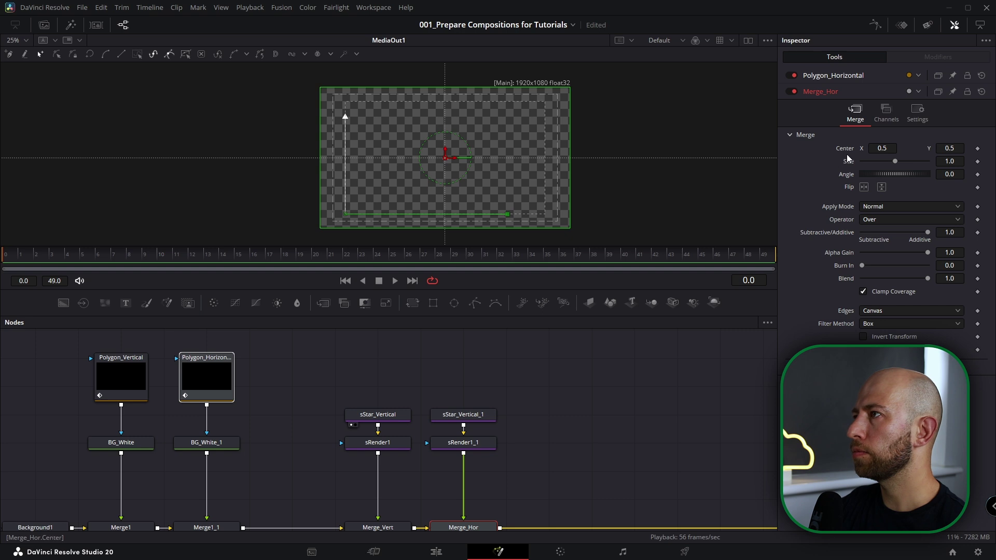
# Link Merge_Hor's Center to the horizontal line's end point with the expression Polygon_Horizontal.Point0.
pyautogui.rightClick(851, 152)
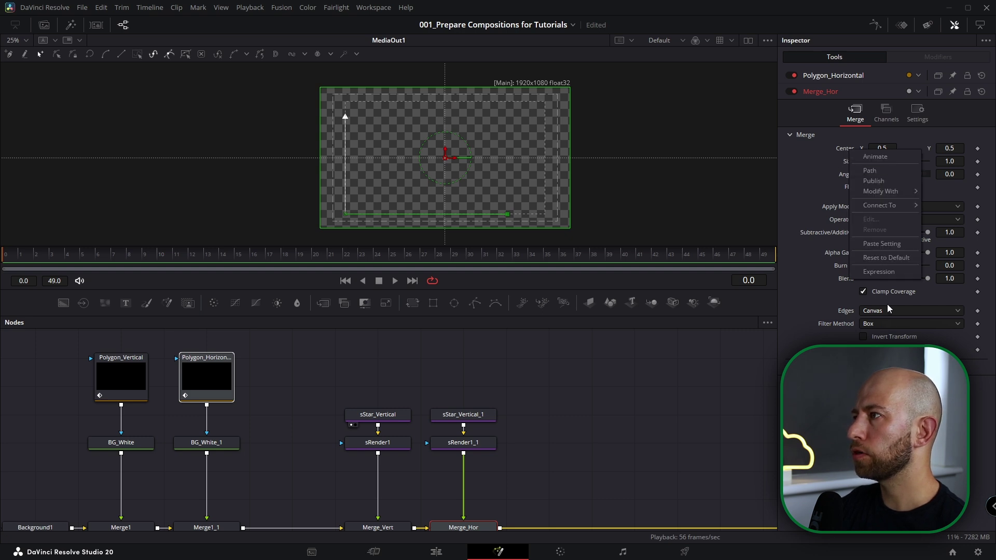
pyautogui.click(888, 280)
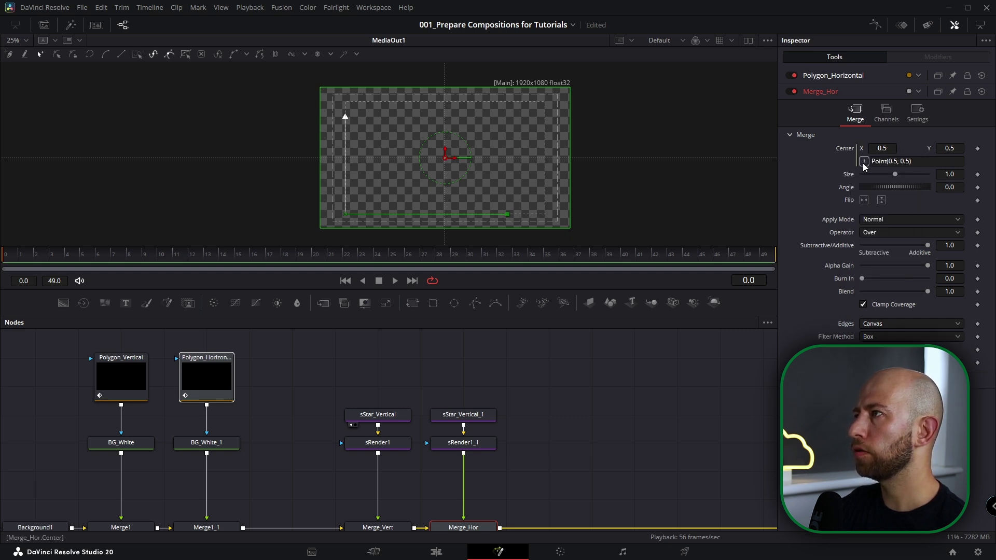
pyautogui.moveTo(841, 102); pyautogui.dragTo(850, 334)
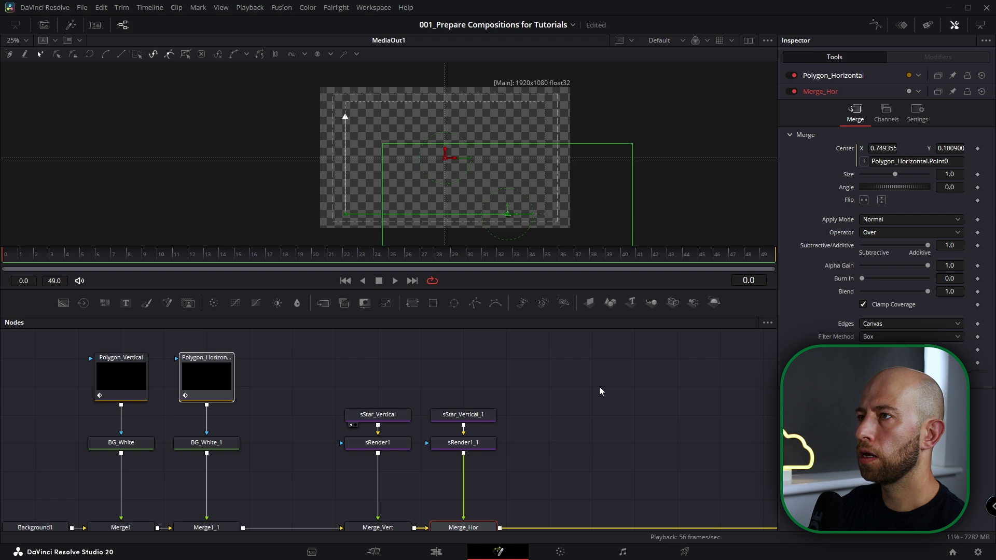
pyautogui.click(599, 391)
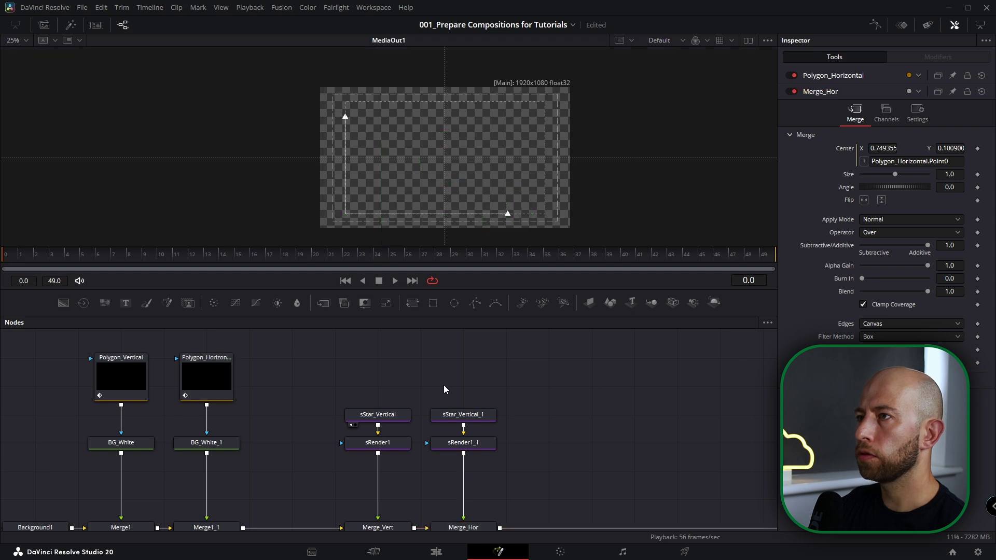
# Set the angle of the sStar_Vertical_1 triangle to 0.
pyautogui.click(462, 416)
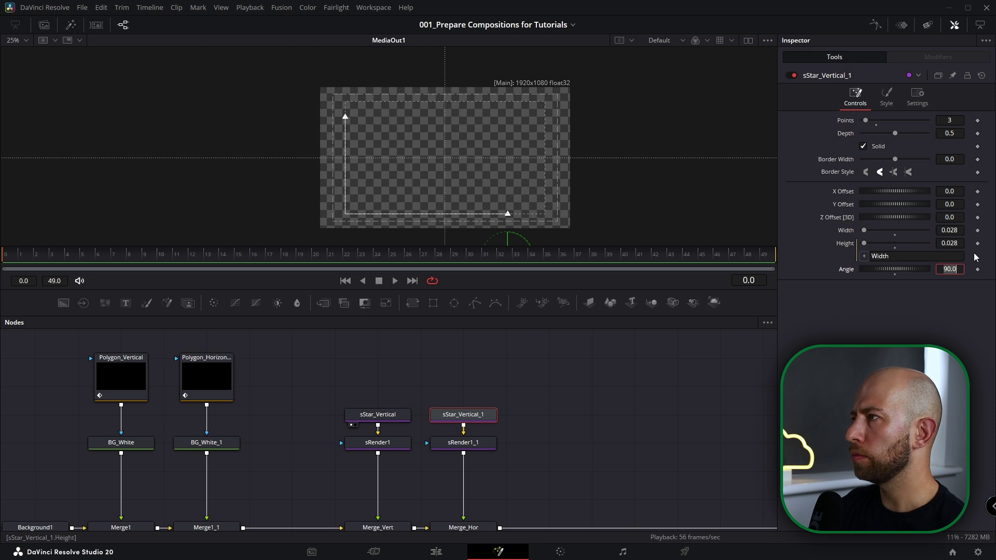
pyautogui.write('0')
pyautogui.press('Tab')
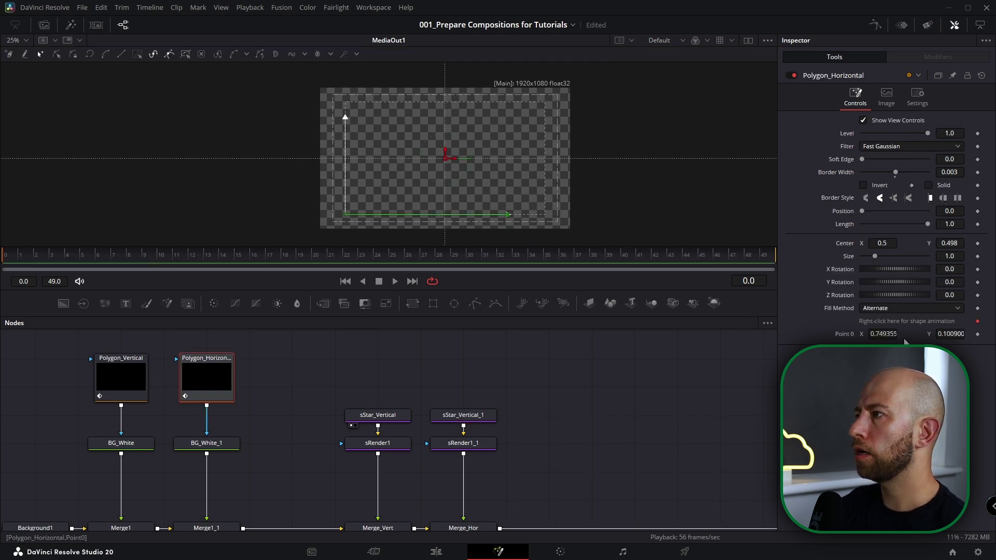
# Lengthen the horizontal axis line by setting Point 0 X of Polygon_Horizontal to 0.800356.
pyautogui.moveTo(887, 336); pyautogui.dragTo(871, 336)
pyautogui.click(582, 380)
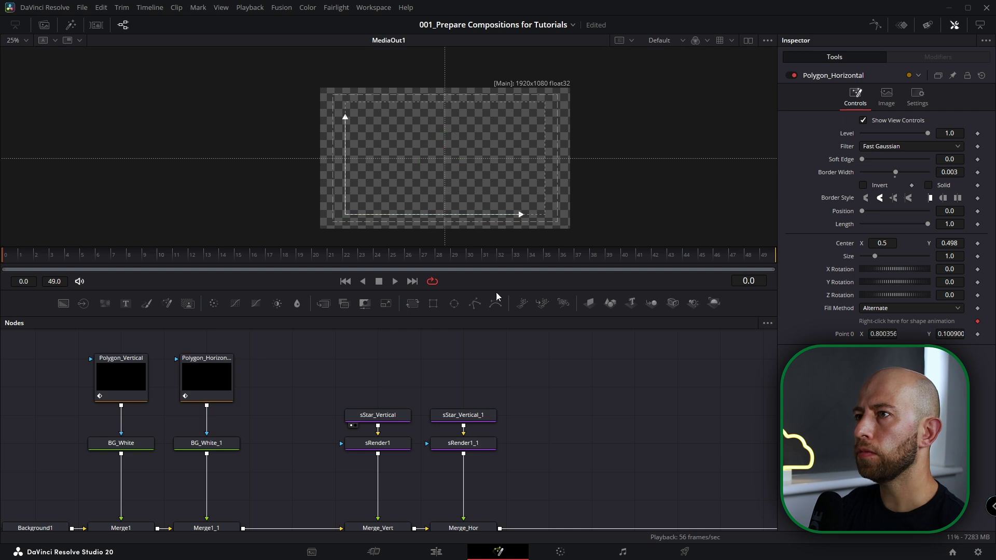
pyautogui.scroll(3, 344, 219)
pyautogui.scroll(-3, 344, 221)
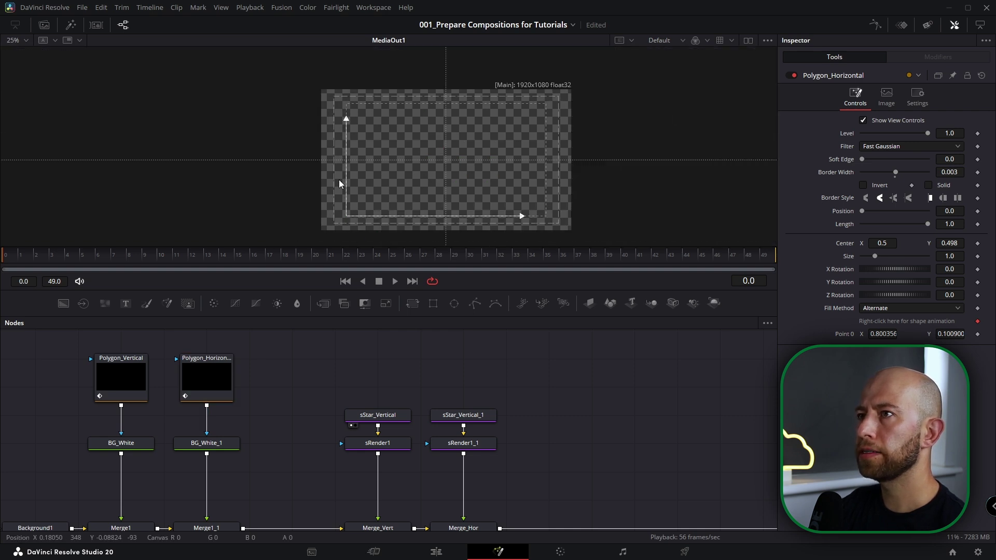
pyautogui.scroll(-3, 542, 449)
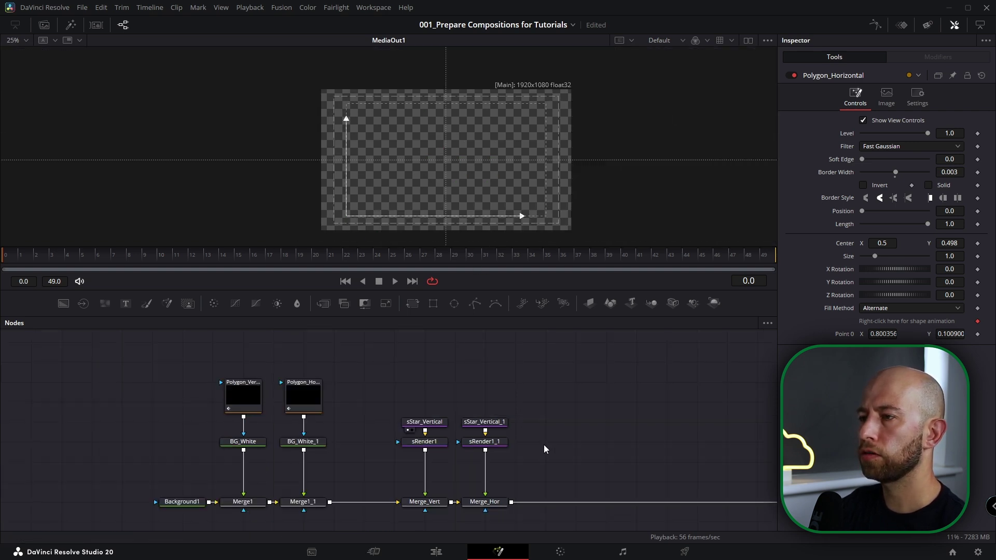
# Hide the guides in the MediaOut1 viewer.
pyautogui.moveTo(544, 444); pyautogui.dragTo(544, 407)
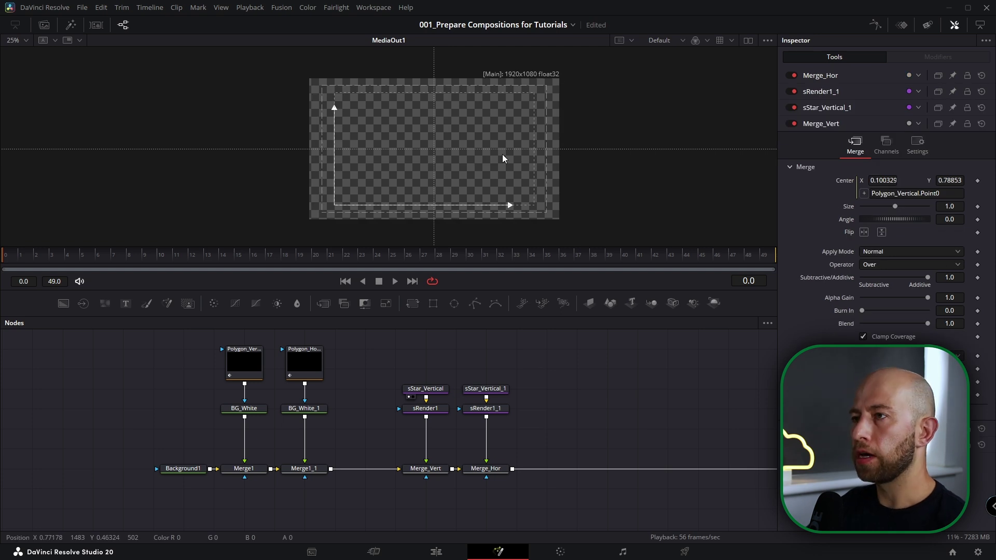
pyautogui.hotkey('ctrl', 'g')
pyautogui.scroll(-5, 429, 433)
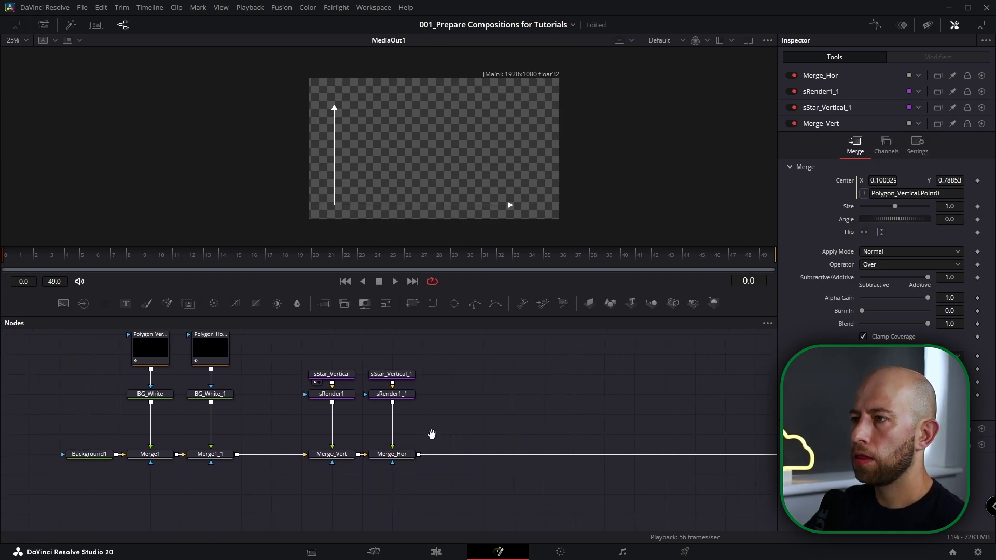
# Add a copy of the Background1 node above the chain beyond Merge_Hor and reset its Alpha to 1.0.
pyautogui.moveTo(429, 425); pyautogui.dragTo(445, 438)
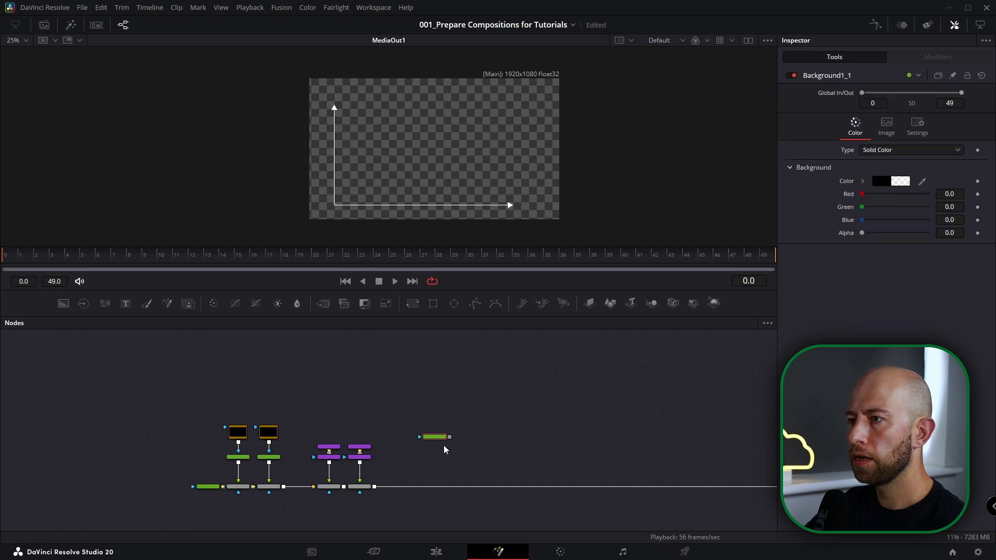
pyautogui.scroll(2, 437, 440)
pyautogui.scroll(2, 439, 442)
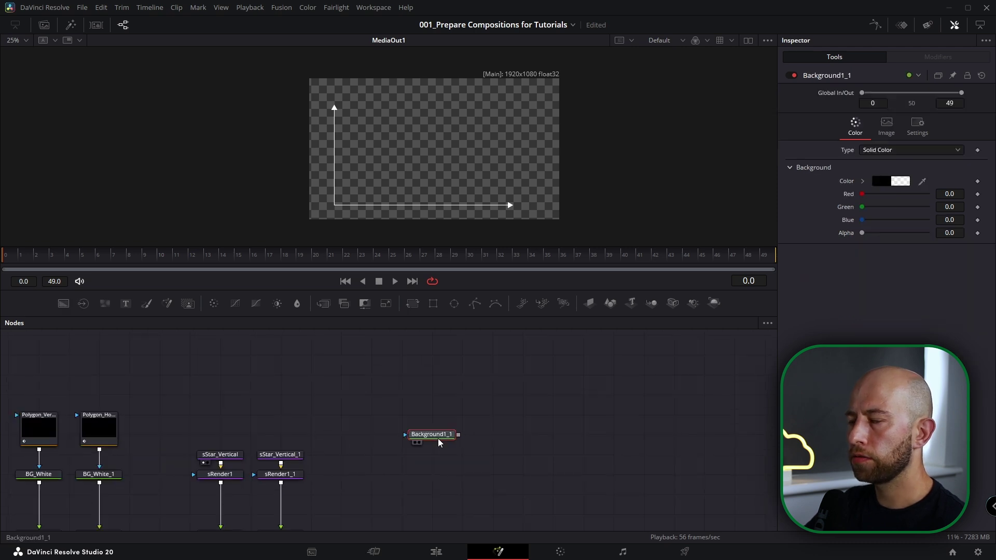
pyautogui.doubleClick(848, 234)
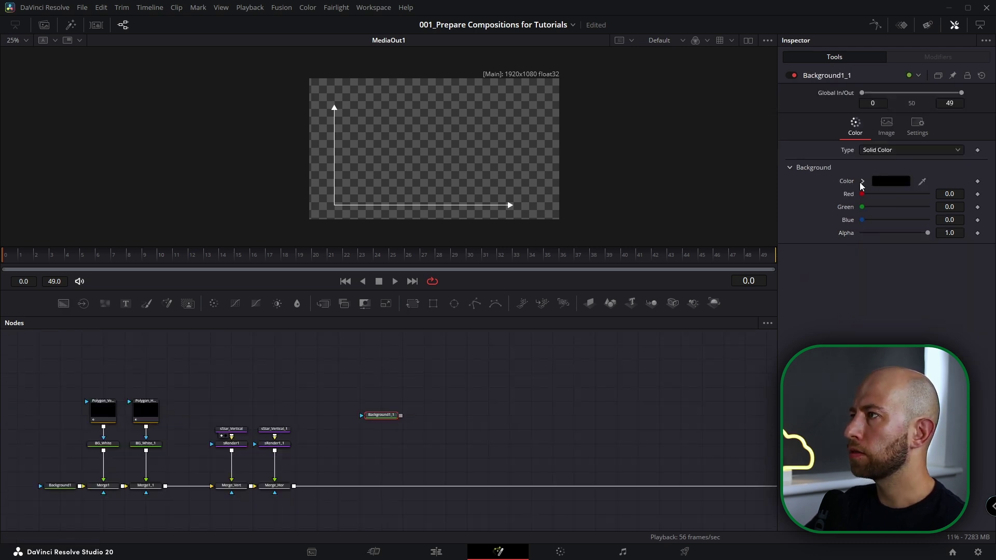
# Set the copied background's color to pure green with Red 0.0, Green 1.0 and Blue 0.0.
pyautogui.click(862, 182)
pyautogui.moveTo(875, 217); pyautogui.dragTo(831, 178)
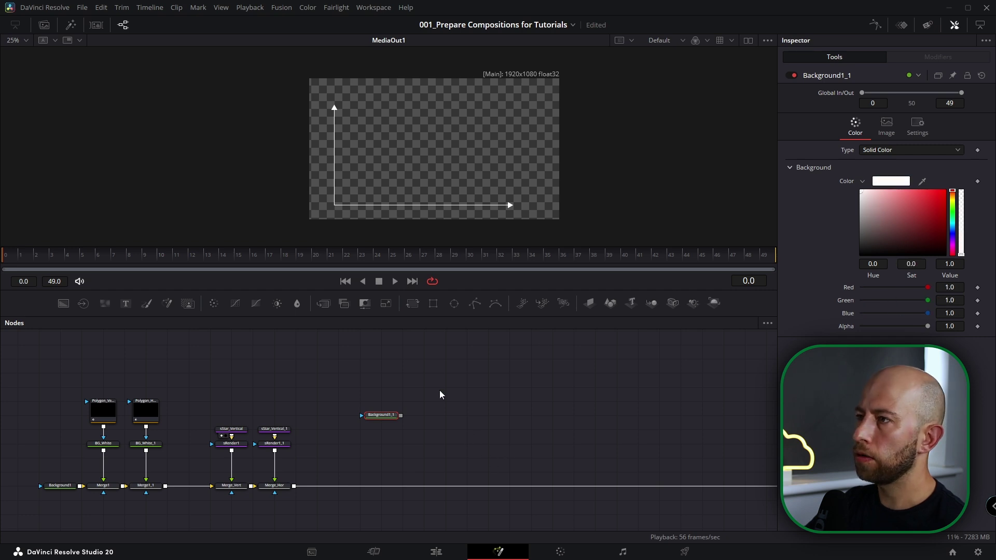
pyautogui.click(879, 182)
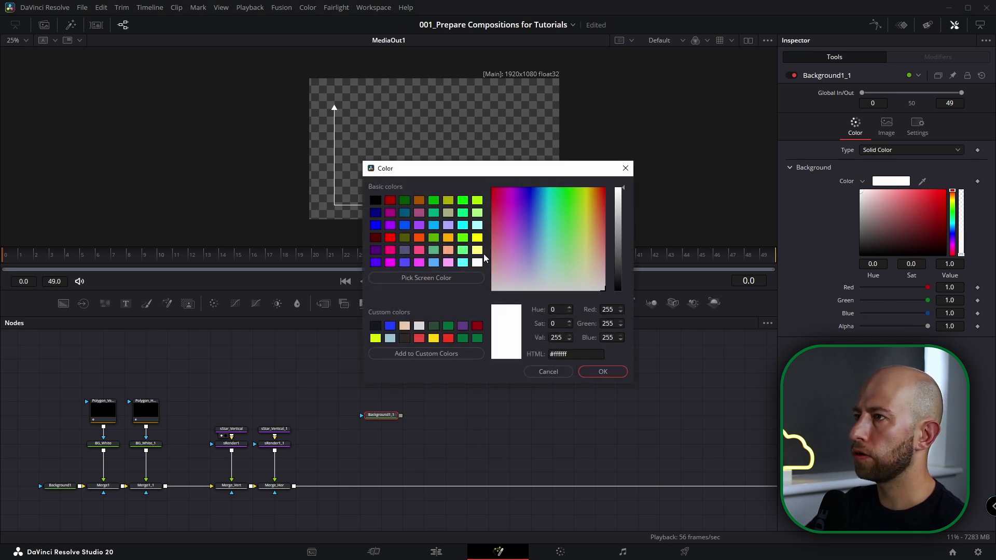
pyautogui.click(462, 205)
pyautogui.click(603, 371)
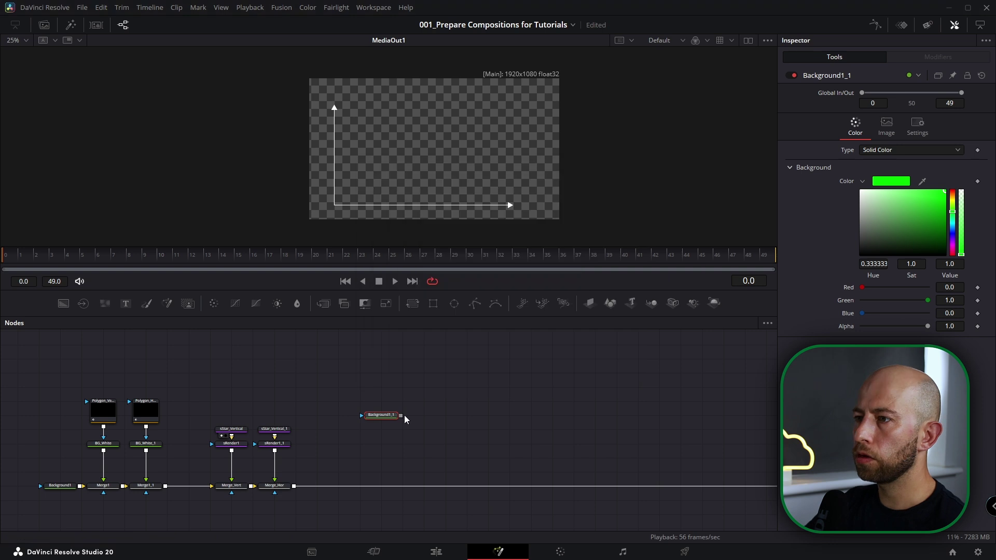
# Merge the green background into the chain after Merge_Hor and rename the new merge node Merge_Under.
pyautogui.moveTo(400, 416); pyautogui.dragTo(294, 485)
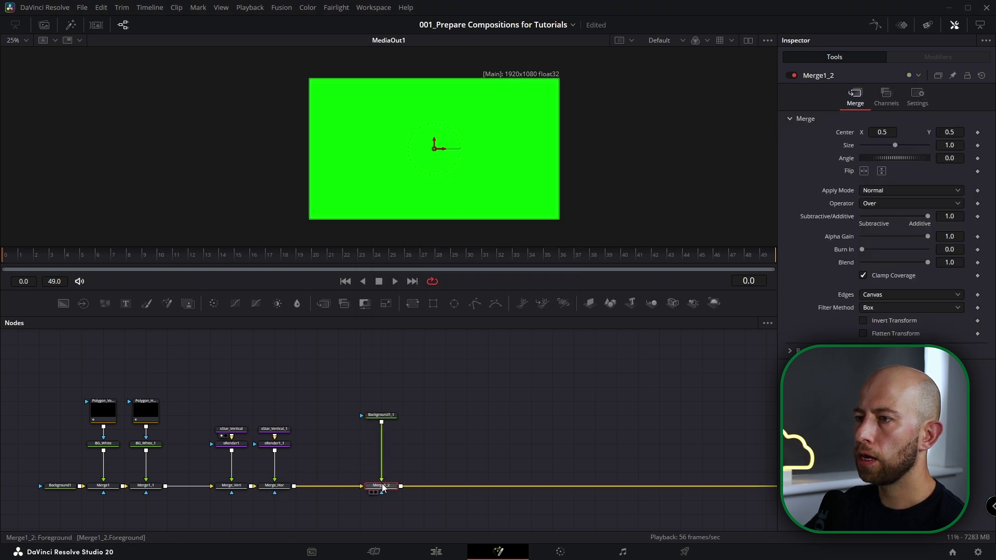
pyautogui.press('F2')
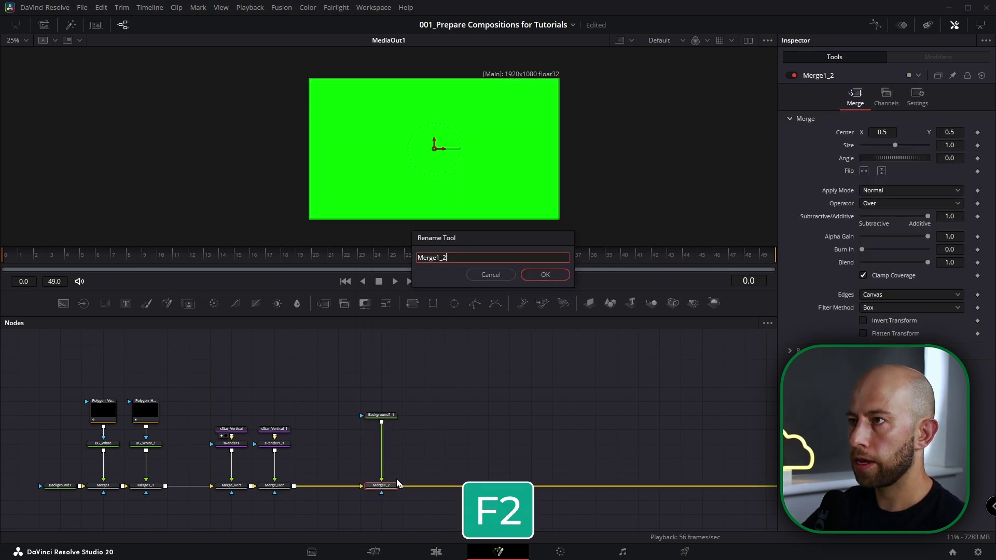
pyautogui.write('Merge_Unde')
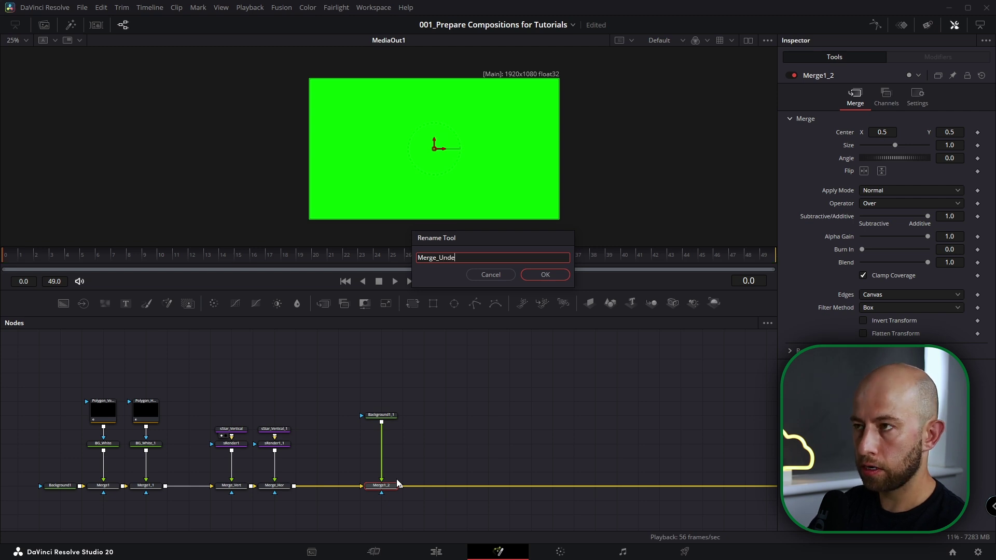
pyautogui.write('r')
pyautogui.press('Return')
# Set the Operator of Merge_Under to Under.
pyautogui.click(869, 208)
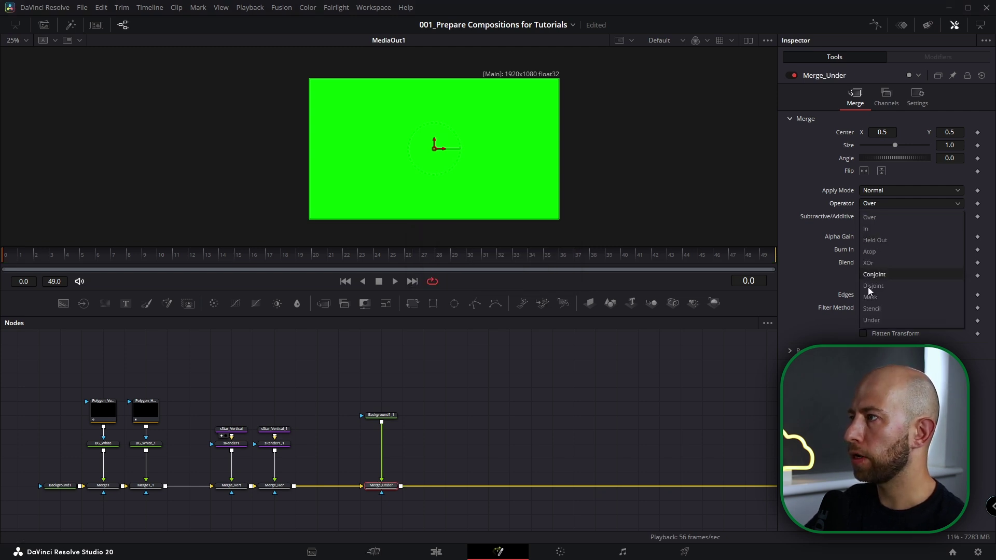
pyautogui.click(871, 320)
# Rename the green background node BG_Green.
pyautogui.click(382, 414)
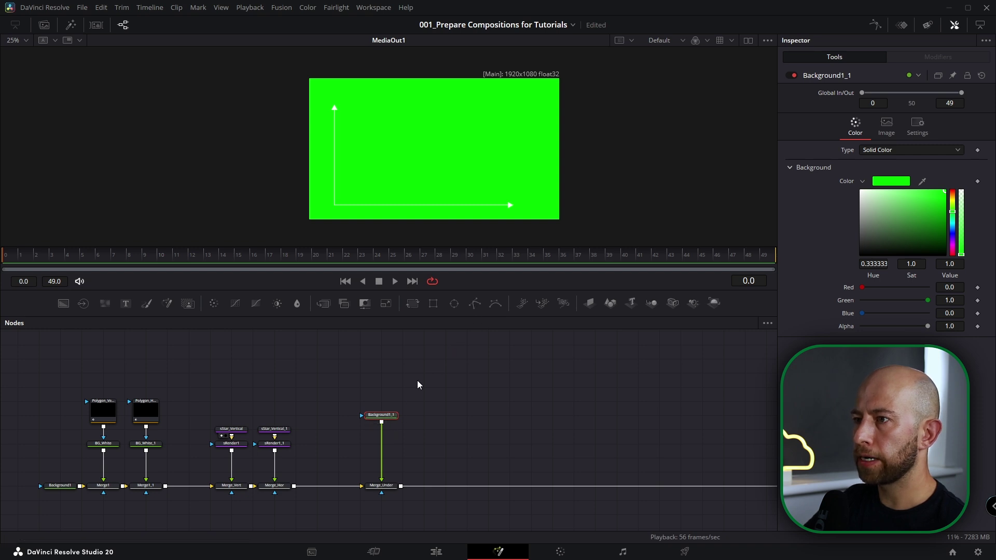
pyautogui.press('F2')
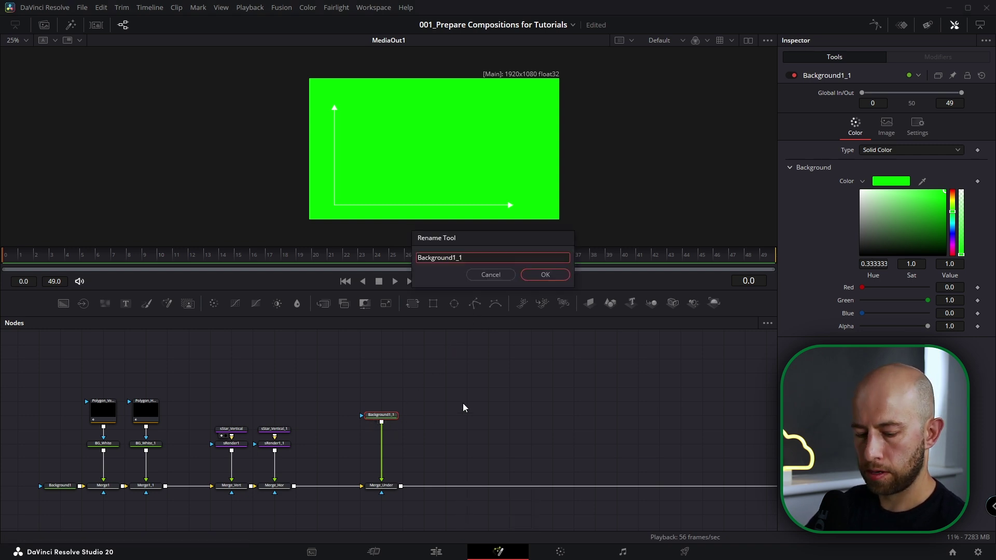
pyautogui.write('BG_Green')
pyautogui.press('Return')
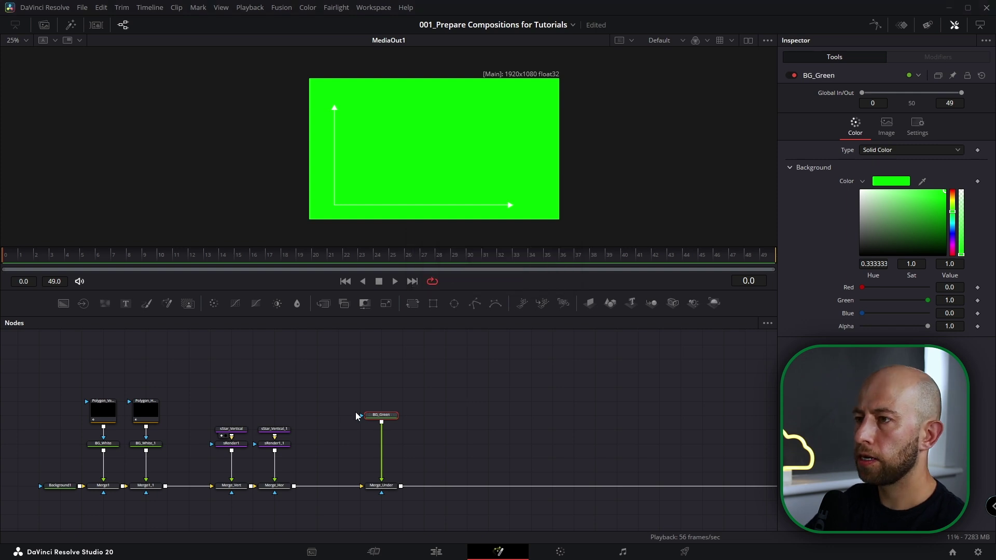
# Mask BG_Green with a polygon drawn as an open, irregular rising line from the axes' corner to above the horizontal arrowhead.
pyautogui.scroll(2, 377, 417)
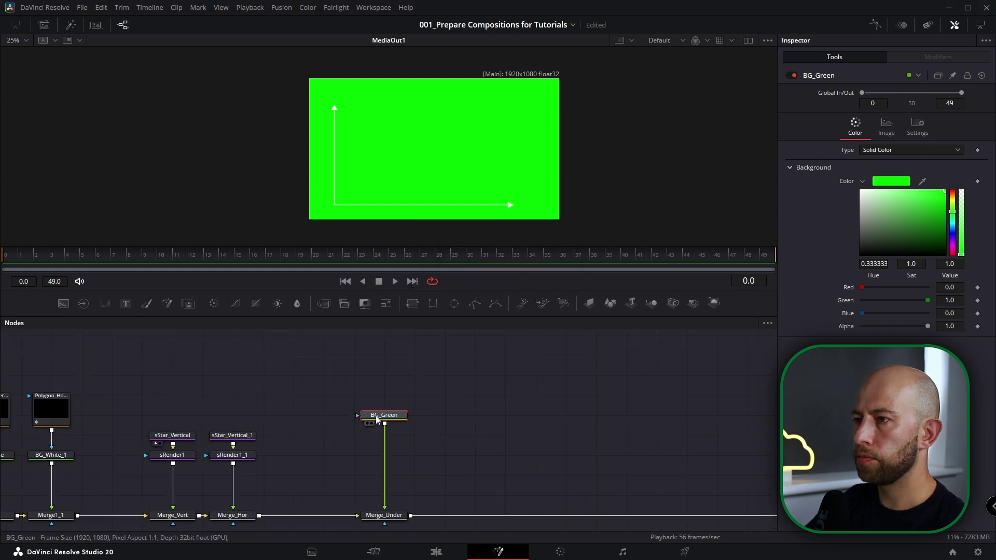
pyautogui.click(473, 303)
pyautogui.scroll(4, 335, 205)
pyautogui.scroll(4, 335, 204)
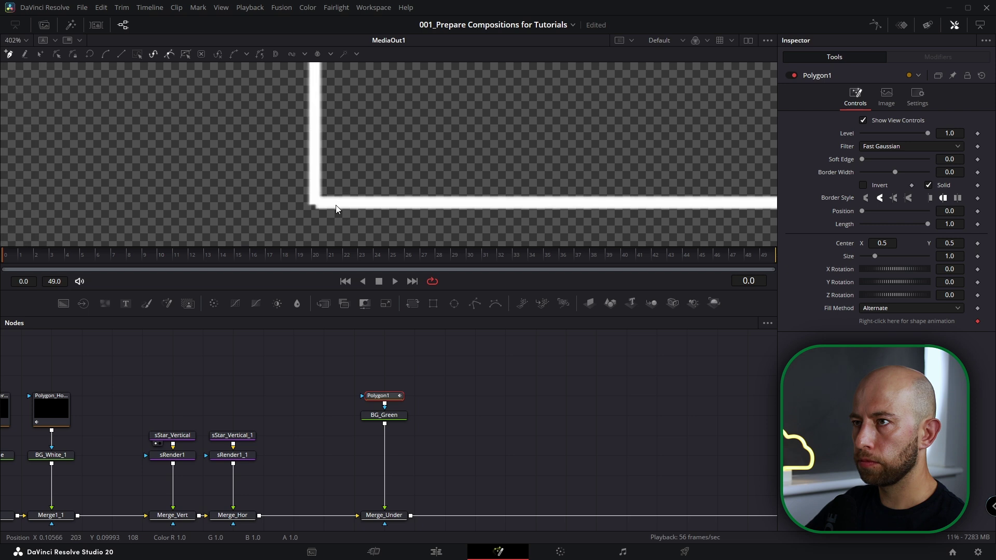
pyautogui.click(315, 203)
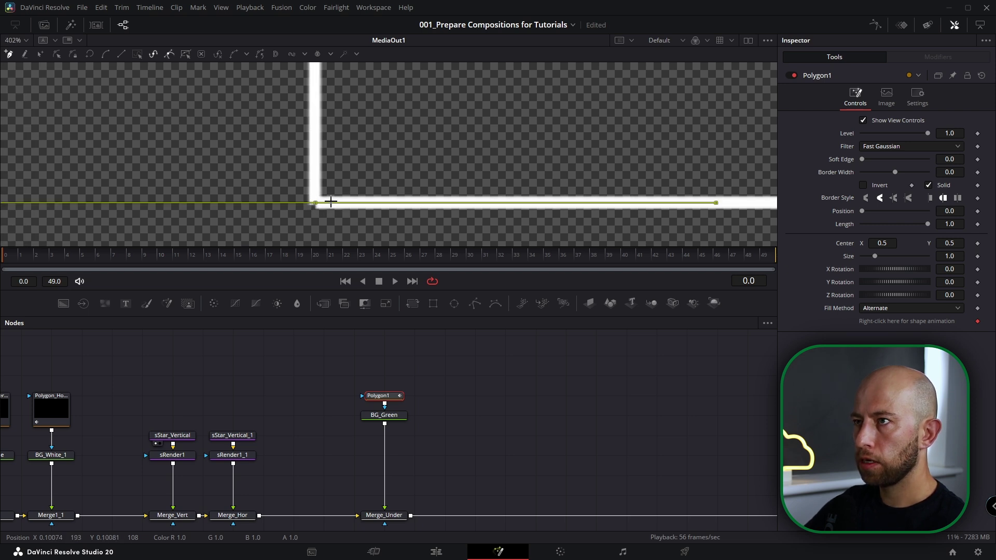
pyautogui.scroll(-6, 344, 198)
pyautogui.scroll(-2, 474, 191)
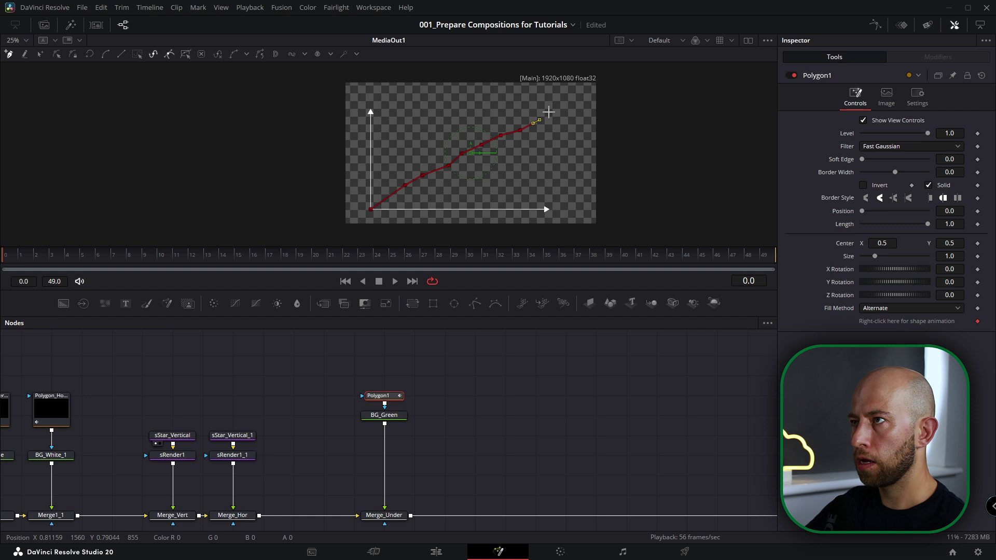
pyautogui.scroll(1, 457, 136)
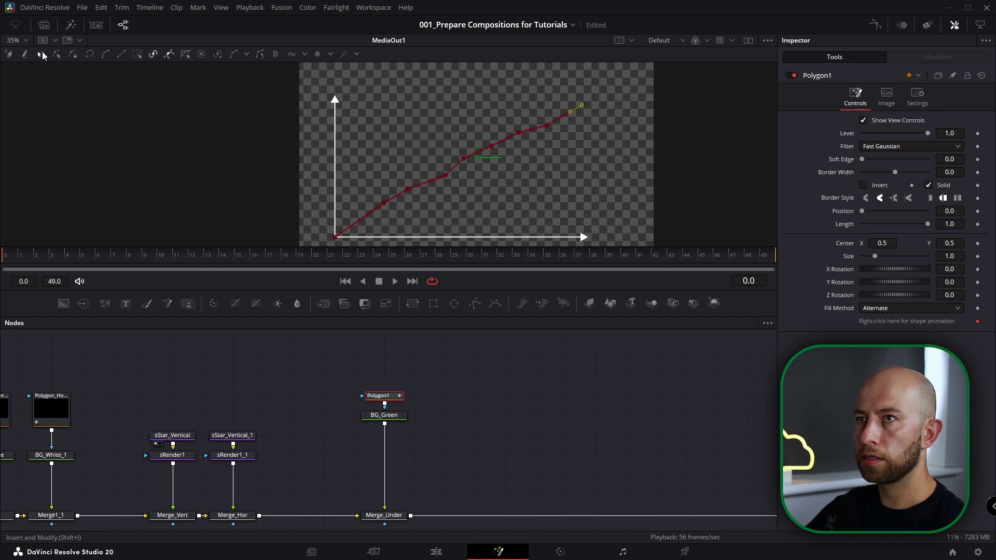
pyautogui.click(41, 54)
pyautogui.scroll(-1, 551, 159)
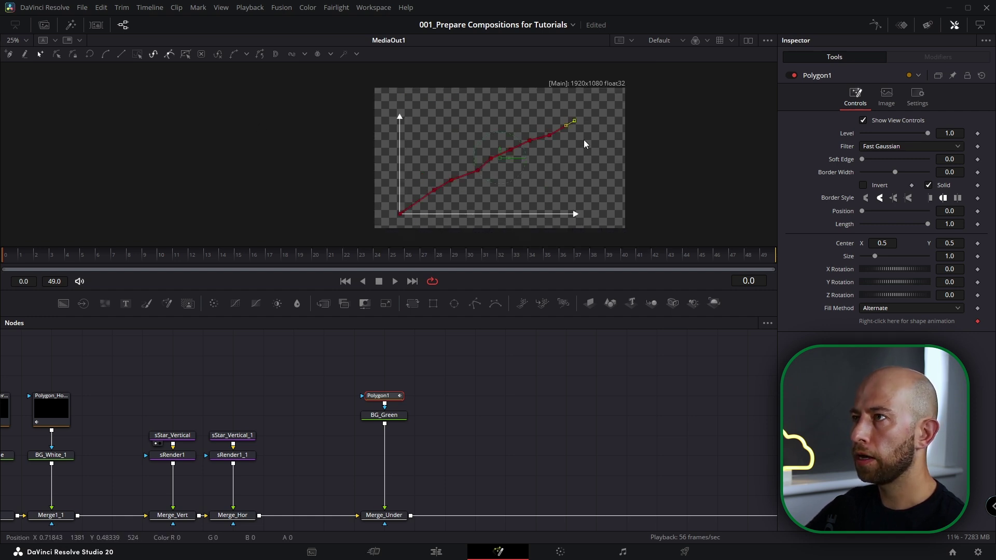
# Smooth all points of the rising line and turn off the polygon's view controls.
pyautogui.moveTo(601, 98); pyautogui.dragTo(381, 224)
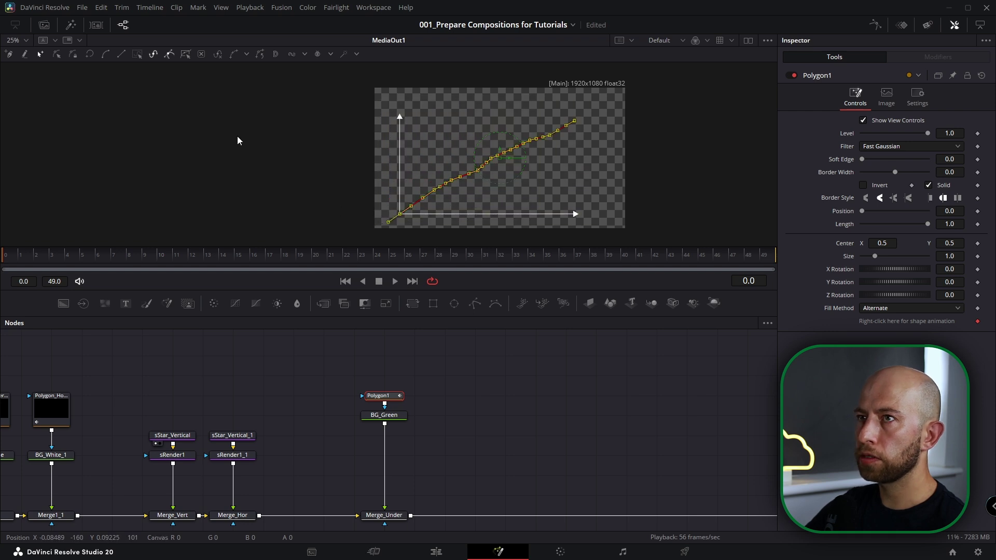
pyautogui.click(106, 55)
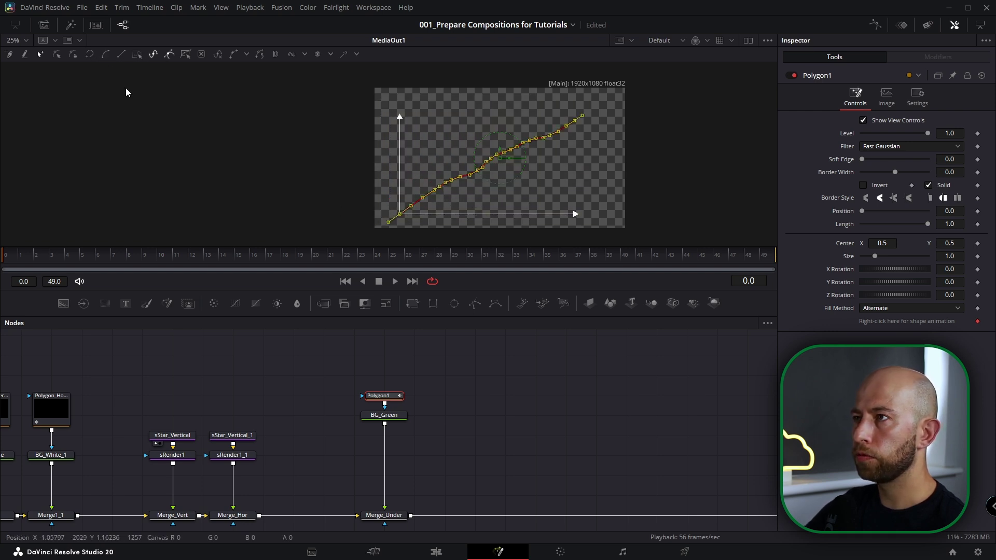
pyautogui.click(863, 121)
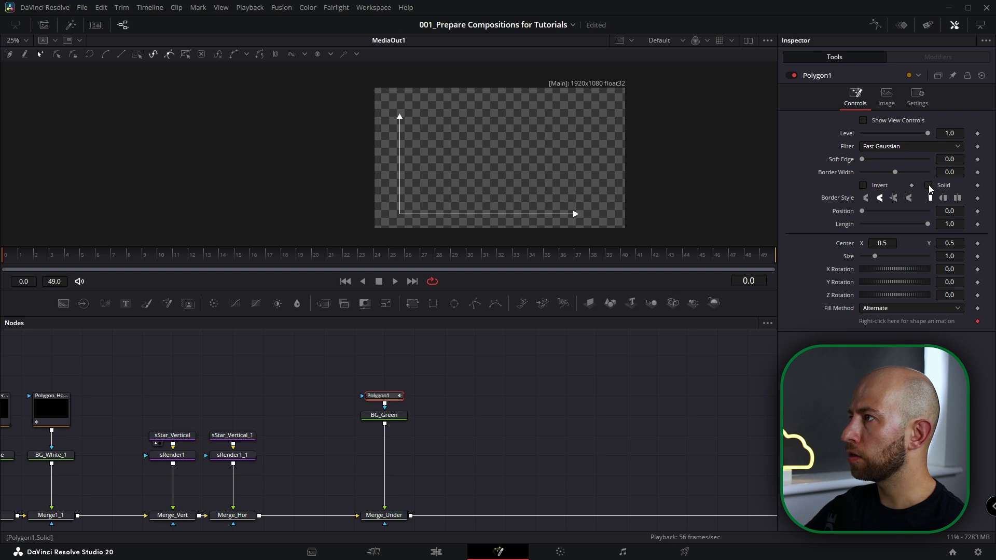
# Turn off Solid for Polygon1 and set its Border Width to 0.002.
pyautogui.click(955, 172)
pyautogui.write('0.001')
pyautogui.press('Return')
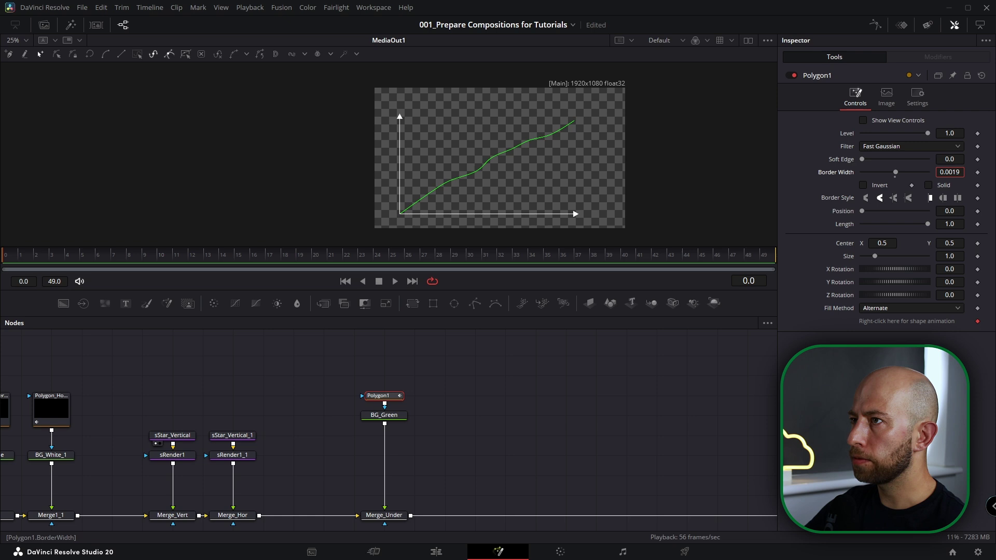
# Set Polygon1's Length to 0.0 and keyframe it at frame 0.
pyautogui.moveTo(929, 225)
pyautogui.mouseDown()
pyautogui.moveTo(857, 225)
pyautogui.moveTo(945, 226)
pyautogui.mouseUp()
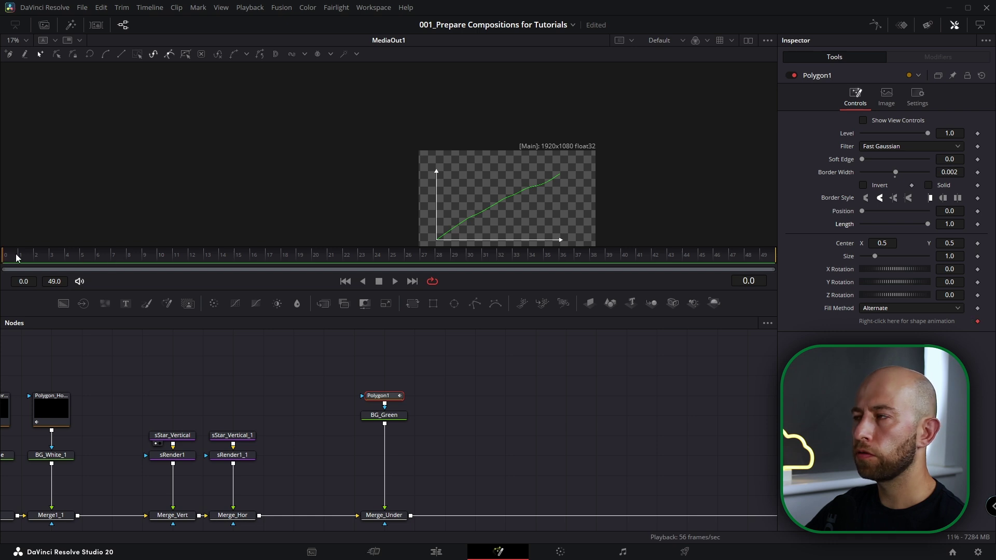
pyautogui.moveTo(929, 226); pyautogui.dragTo(846, 228)
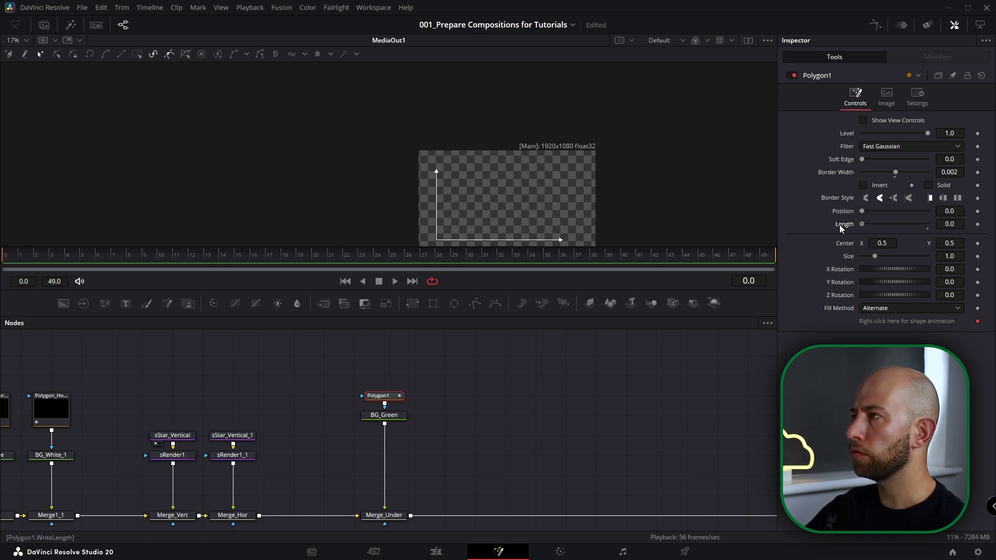
pyautogui.click(977, 225)
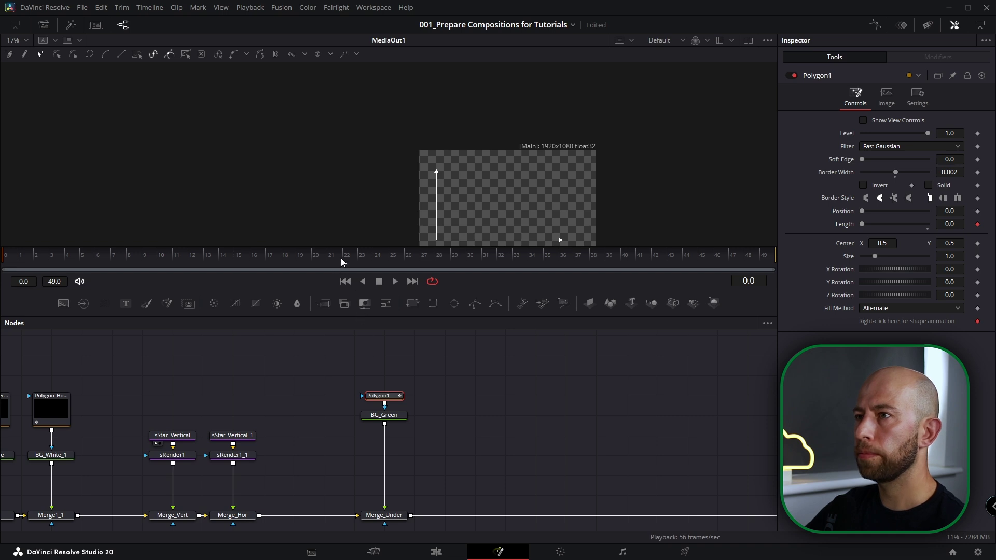
pyautogui.click(528, 386)
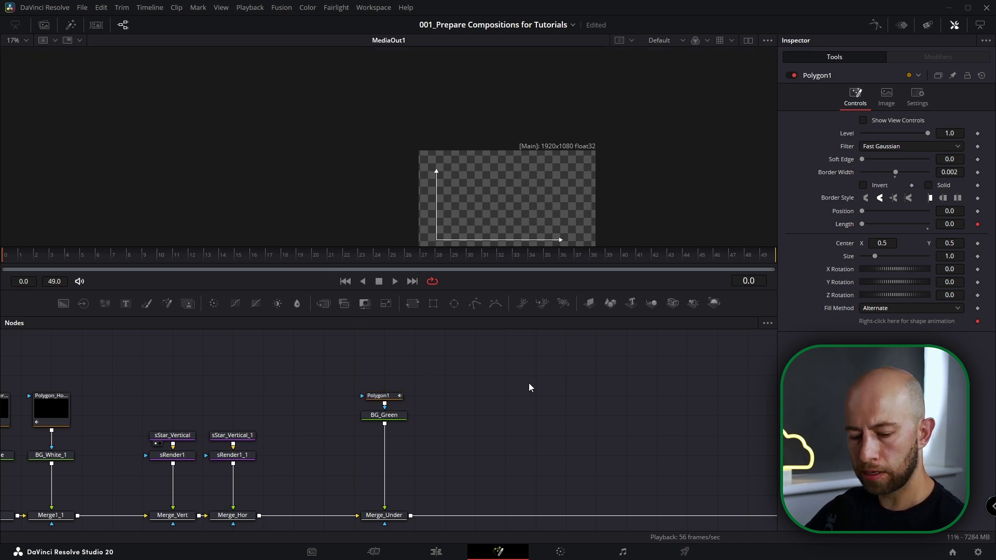
# Extend the Fusion Composition clip on the edit timeline to about 00:00:05:18 and return to the Fusion page.
pyautogui.hotkey('shift', '4')
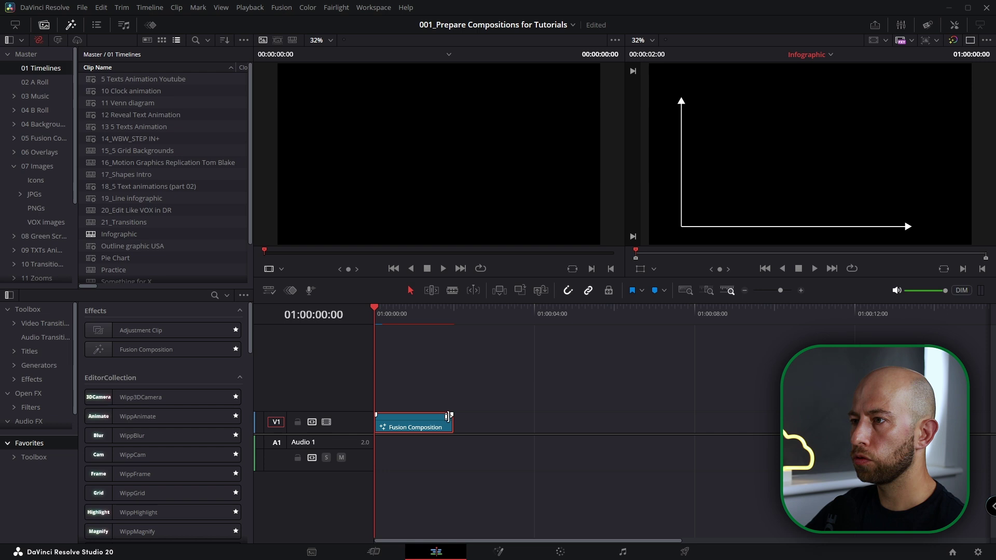
pyautogui.moveTo(450, 420); pyautogui.dragTo(601, 419)
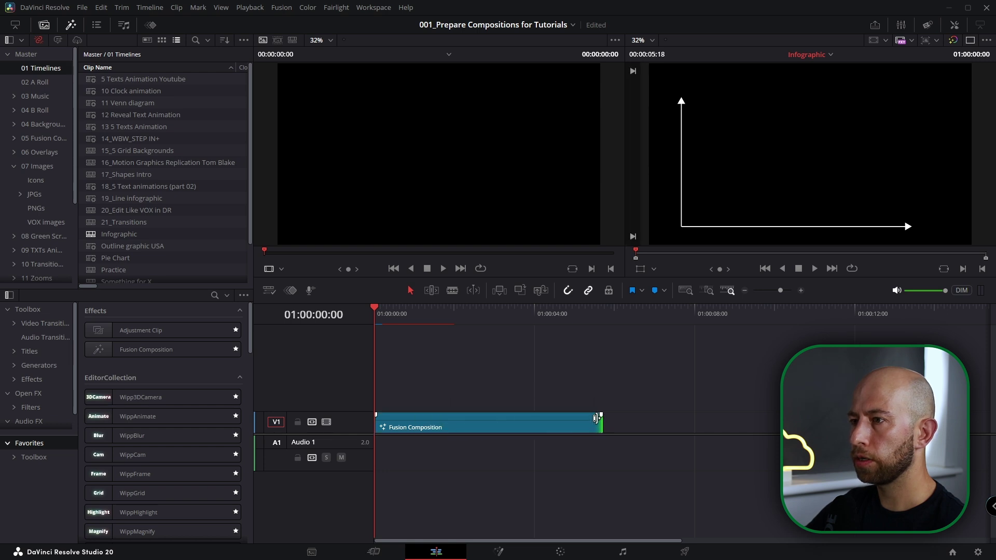
pyautogui.hotkey('shift', '5')
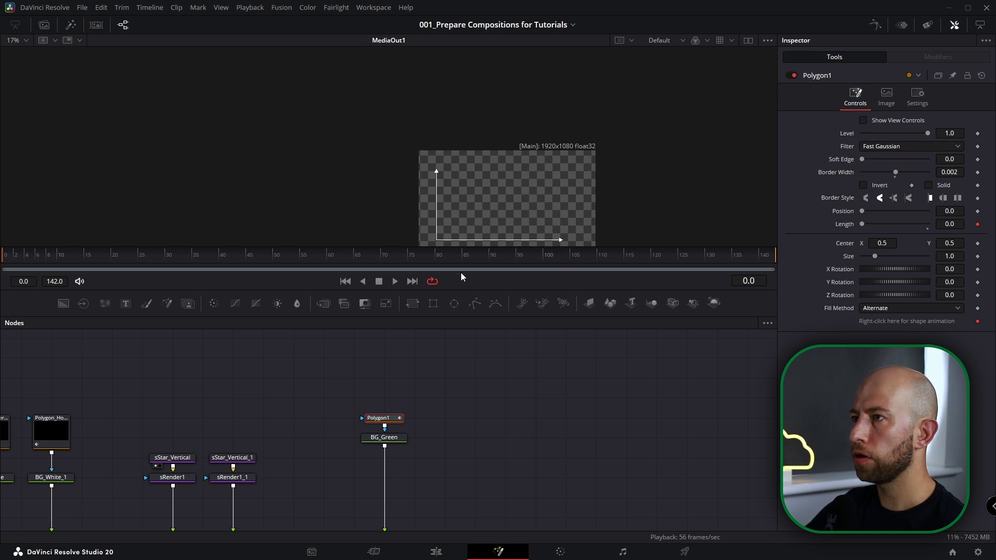
# Keyframe Polygon1's Length at 1.0 on frame 120.
pyautogui.moveTo(440, 256); pyautogui.dragTo(652, 260)
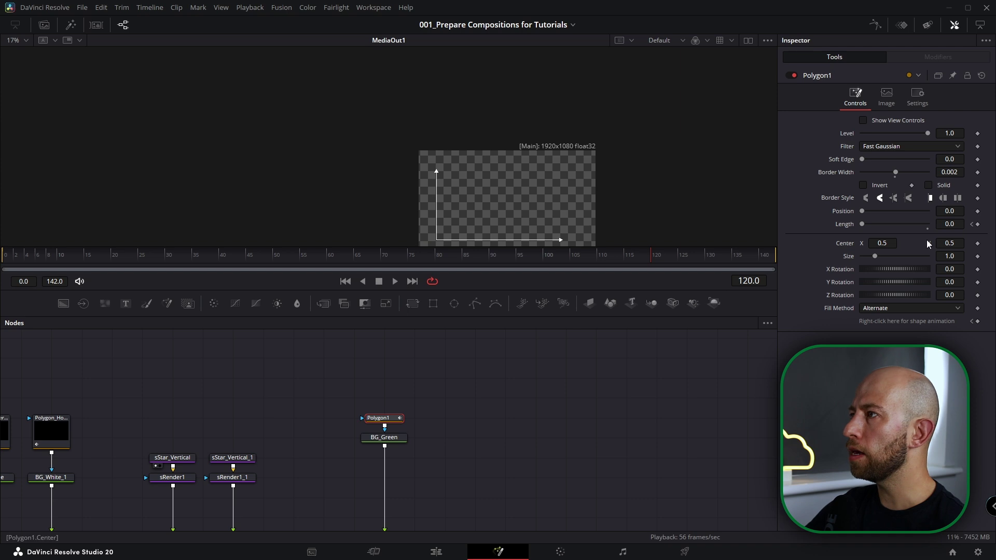
pyautogui.moveTo(863, 224); pyautogui.dragTo(931, 228)
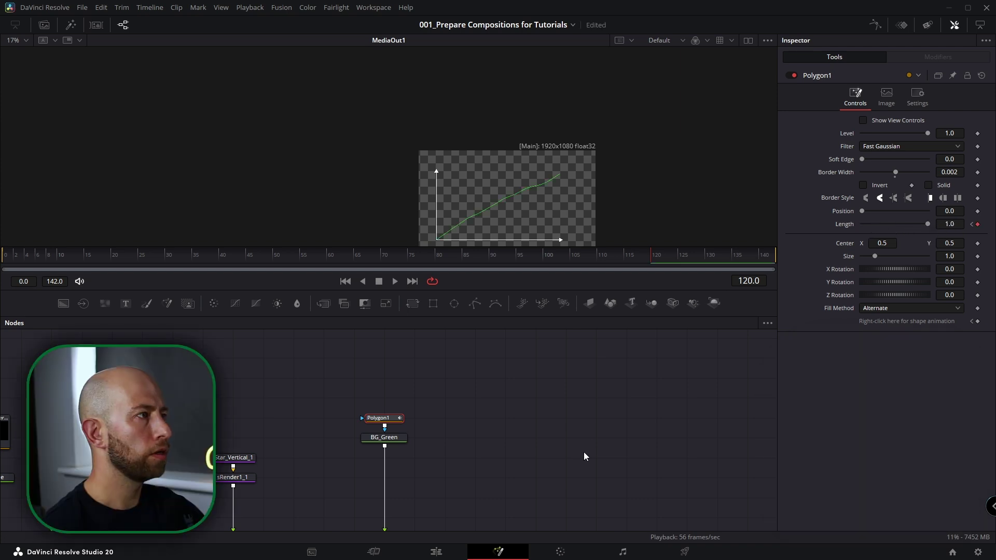
# Remove the shape animation Polygon1Polyline2 from Polygon1 and publish its polyline instead.
pyautogui.rightClick(919, 322)
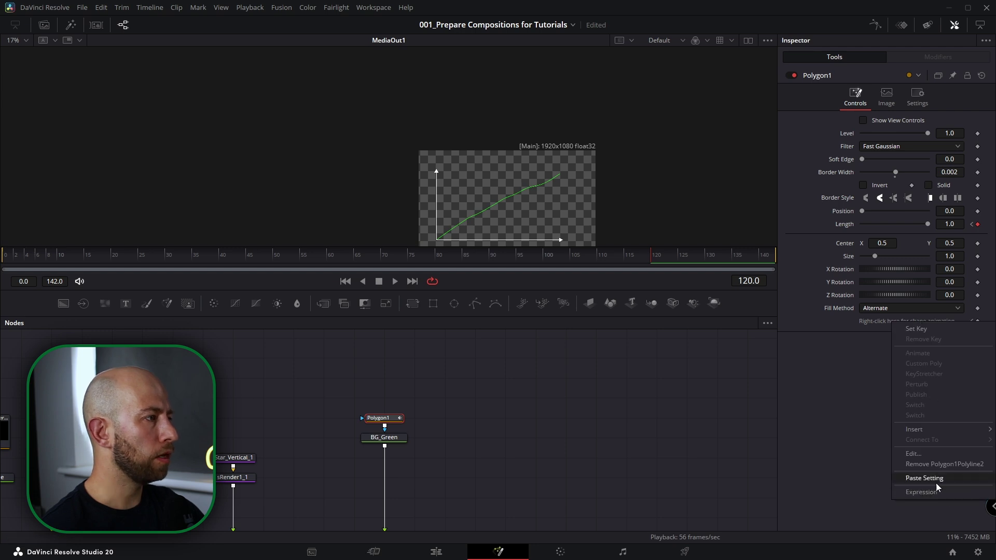
pyautogui.click(932, 466)
pyautogui.rightClick(889, 322)
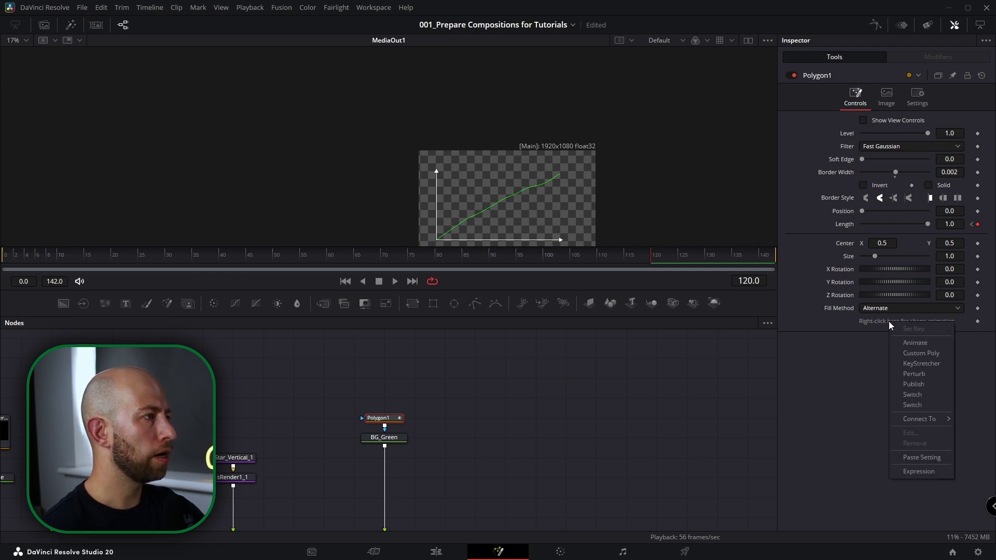
pyautogui.click(915, 388)
# Add a Text+ node merged into the pipeline after Merge_Under and set its text to "$".
pyautogui.moveTo(502, 450); pyautogui.dragTo(459, 401)
pyautogui.moveTo(126, 304); pyautogui.dragTo(367, 490)
pyautogui.click(434, 372)
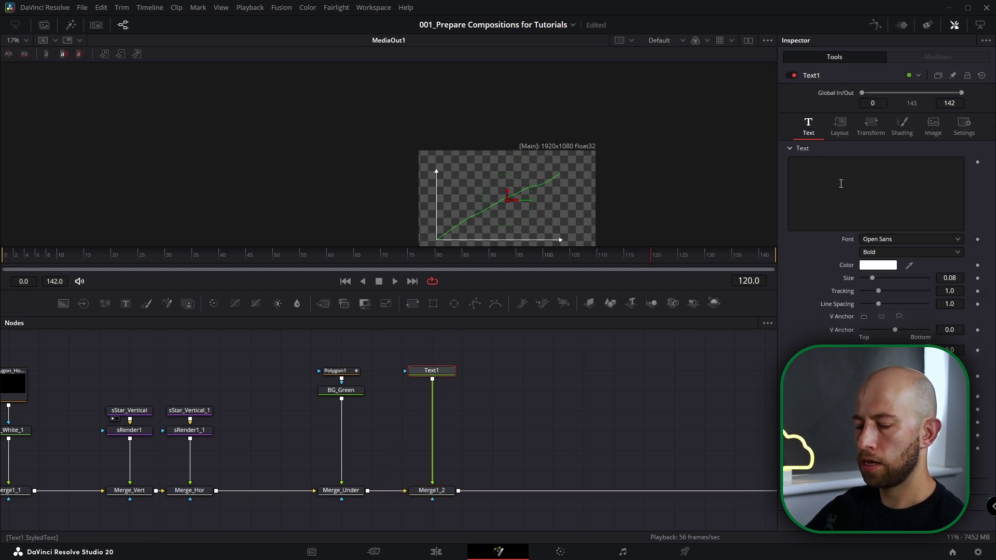
pyautogui.click(914, 176)
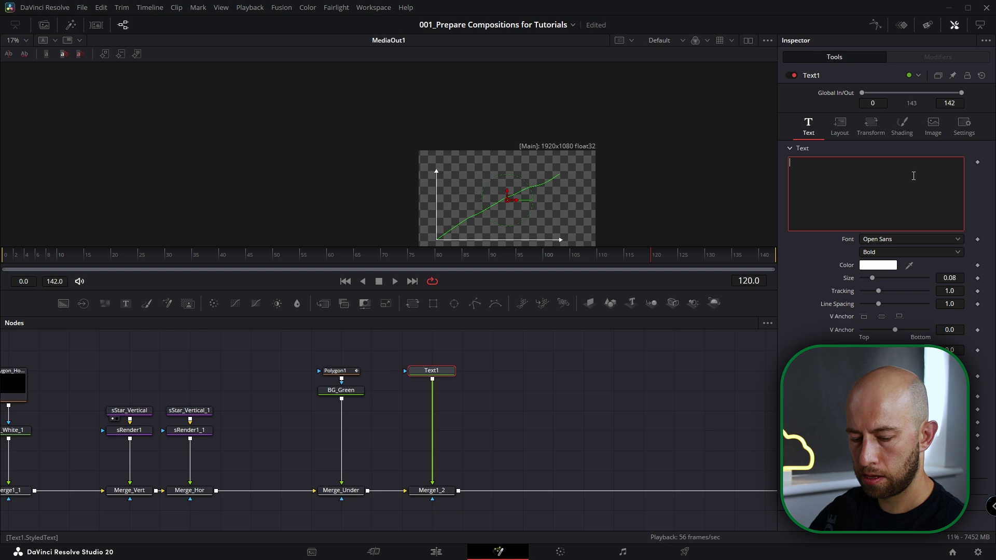
pyautogui.hotkey('shift', '4')
pyautogui.write('$')
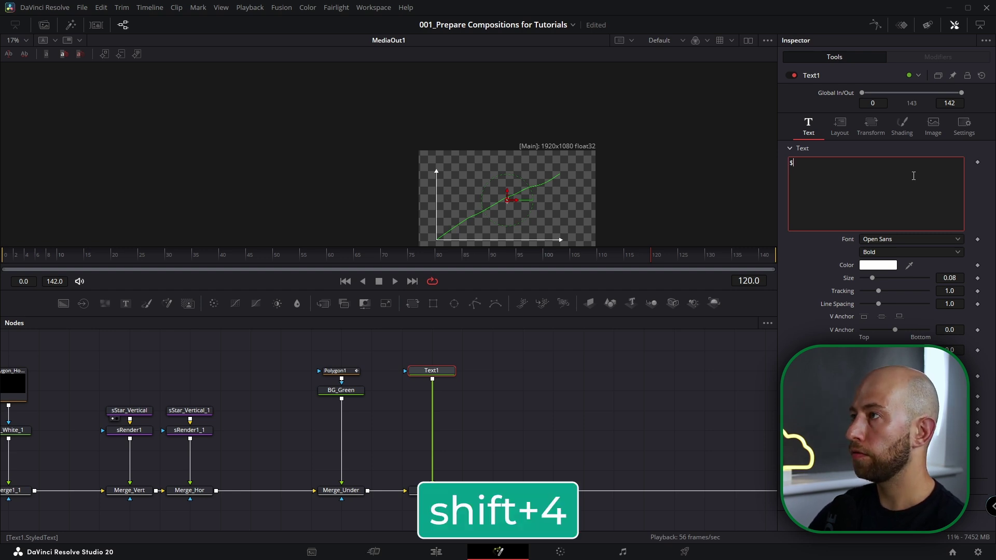
# Change the dollar sign's colour from the basic colours to bright green.
pyautogui.scroll(3, 490, 214)
pyautogui.scroll(3, 649, 157)
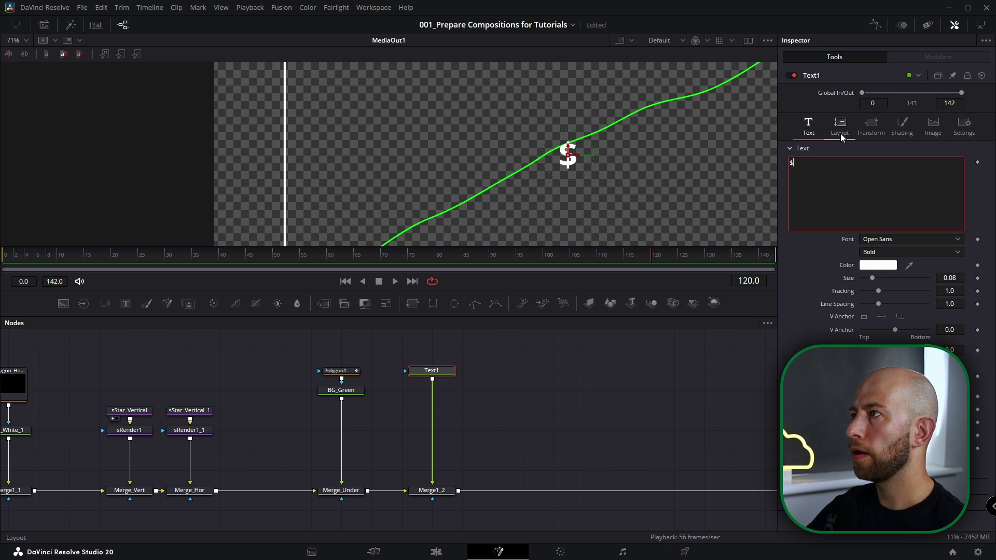
pyautogui.click(878, 265)
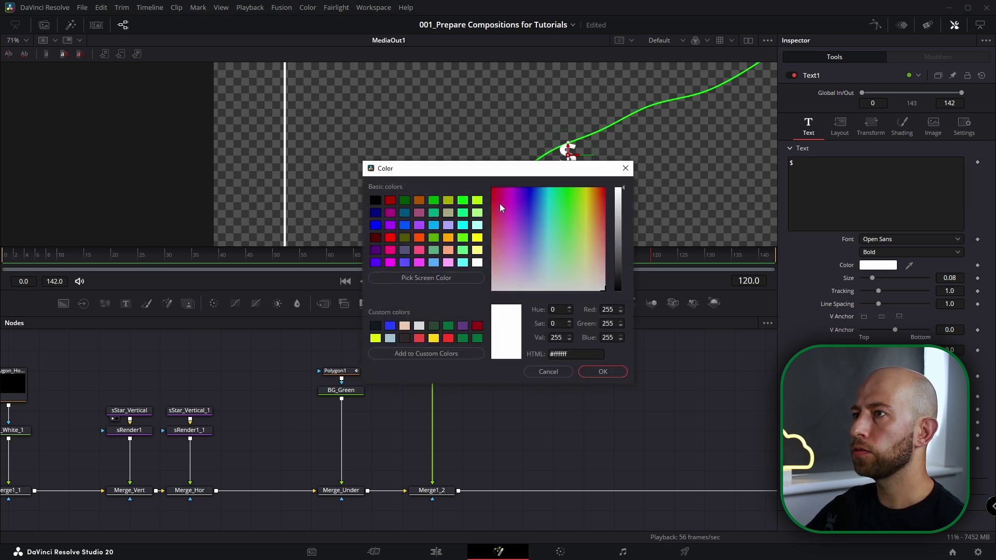
pyautogui.click(465, 206)
pyautogui.click(603, 372)
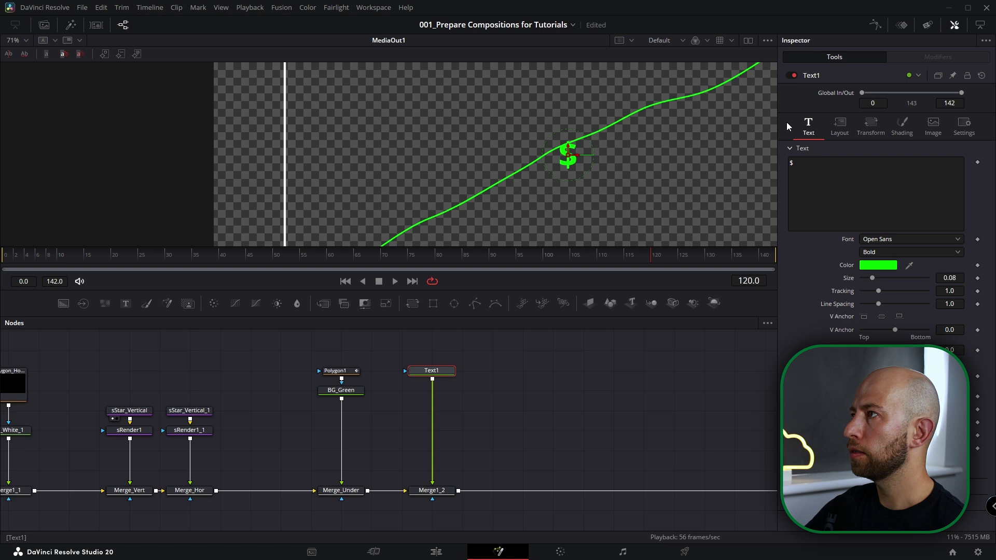
# Enable Text1's shading element 2 with the filled-box appearance and set its Level to Line.
pyautogui.click(903, 127)
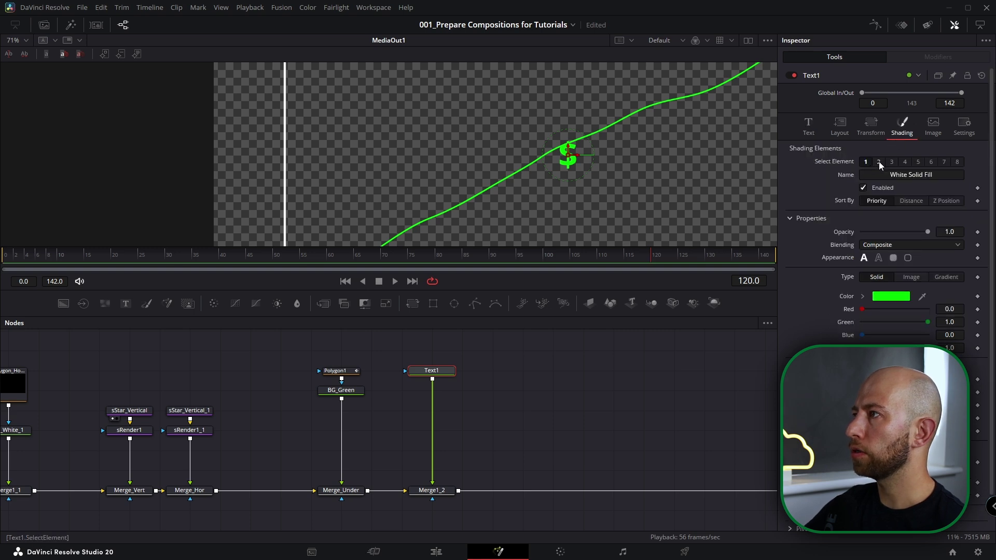
pyautogui.click(879, 162)
pyautogui.click(863, 187)
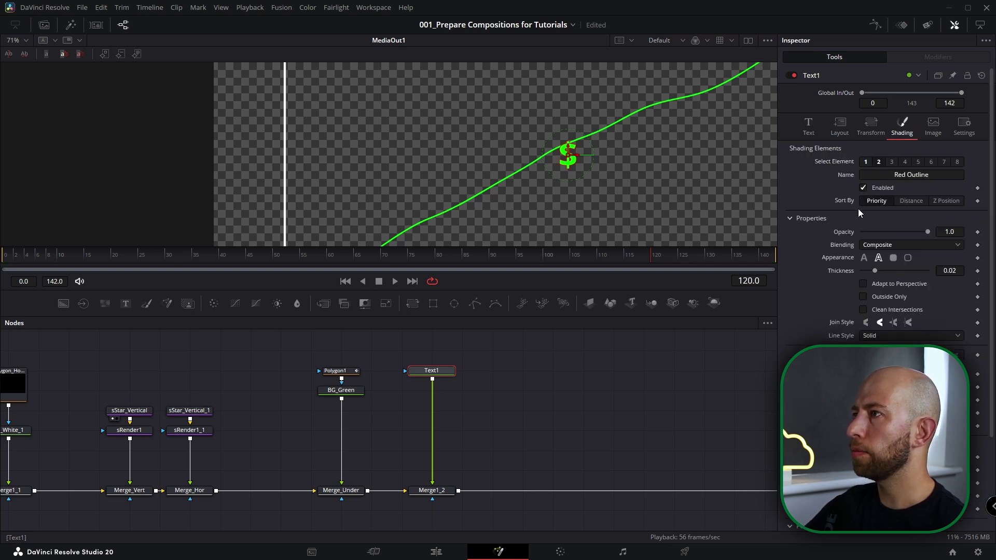
pyautogui.click(893, 259)
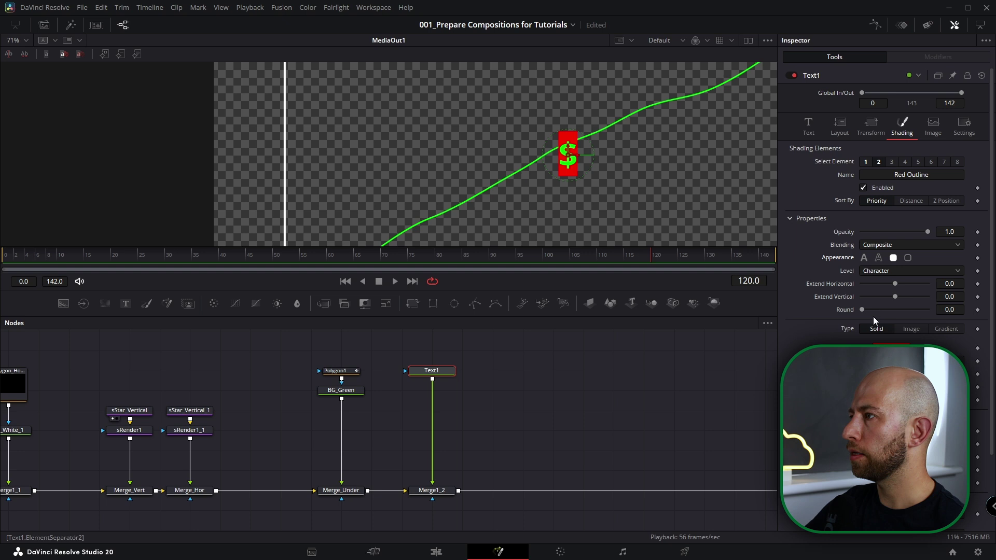
pyautogui.click(882, 271)
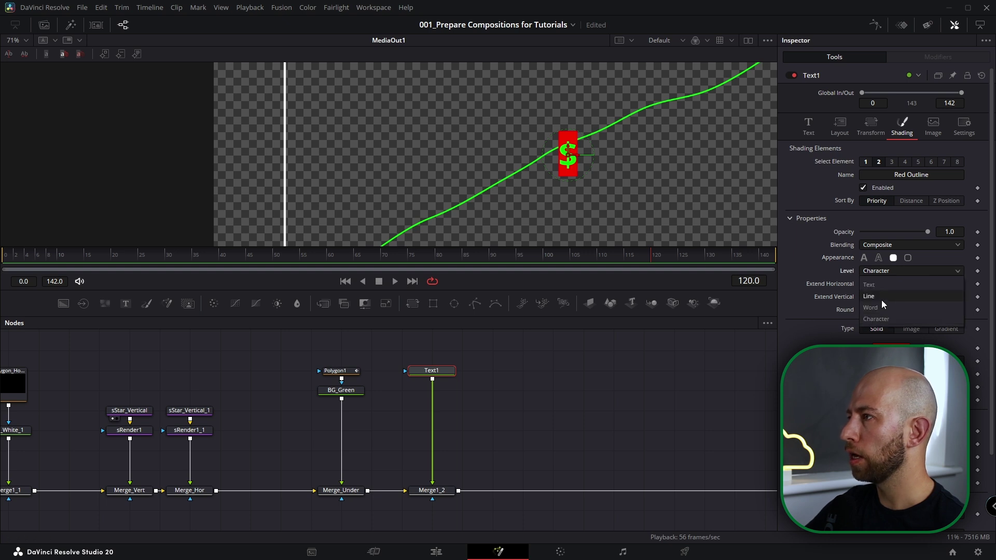
pyautogui.click(882, 295)
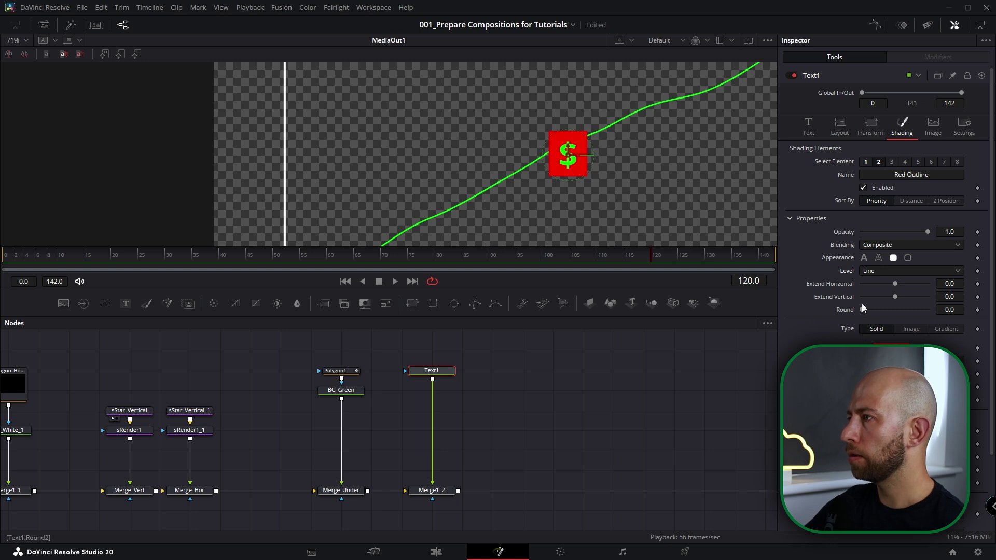
# Set the text box's Extend Horizontal to 0.13, Extend Vertical to -0.023, Round to 0.102 and Offset Y to -0.001.
pyautogui.moveTo(862, 310); pyautogui.dragTo(897, 283)
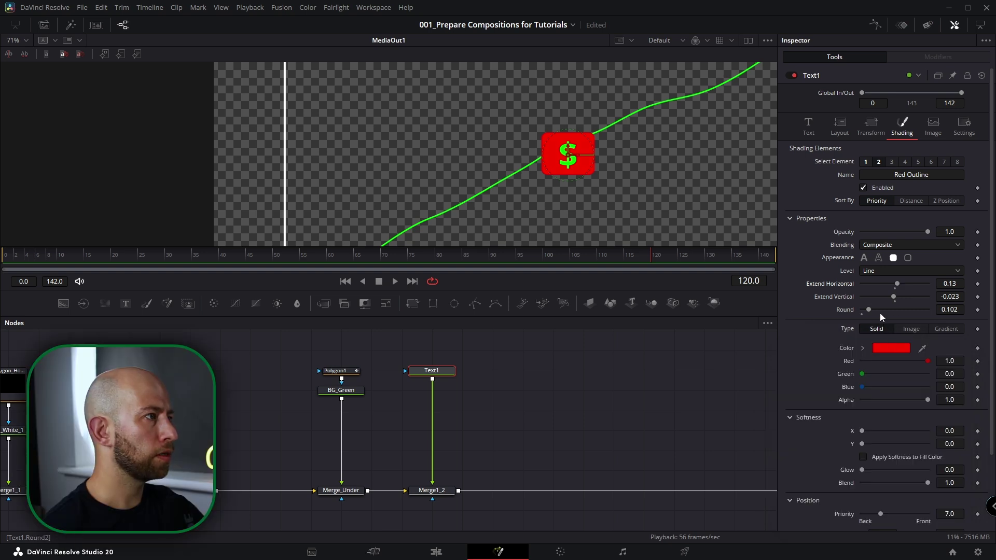
pyautogui.scroll(-3, 882, 316)
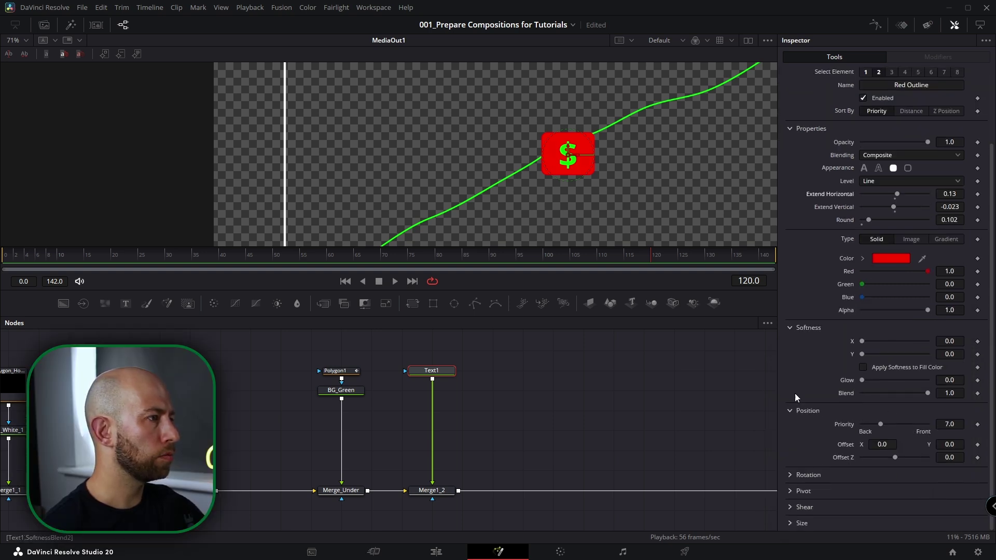
pyautogui.click(952, 447)
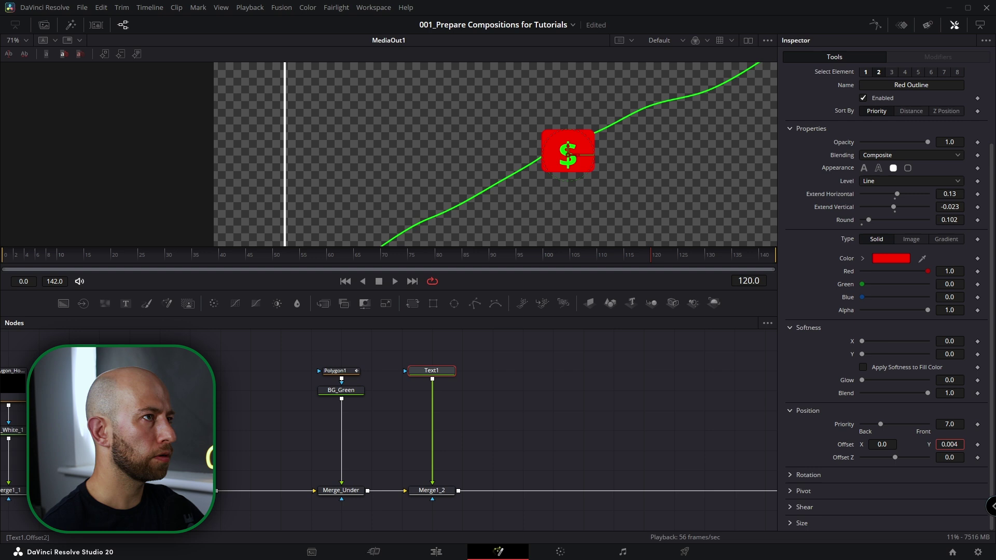
pyautogui.press('Return')
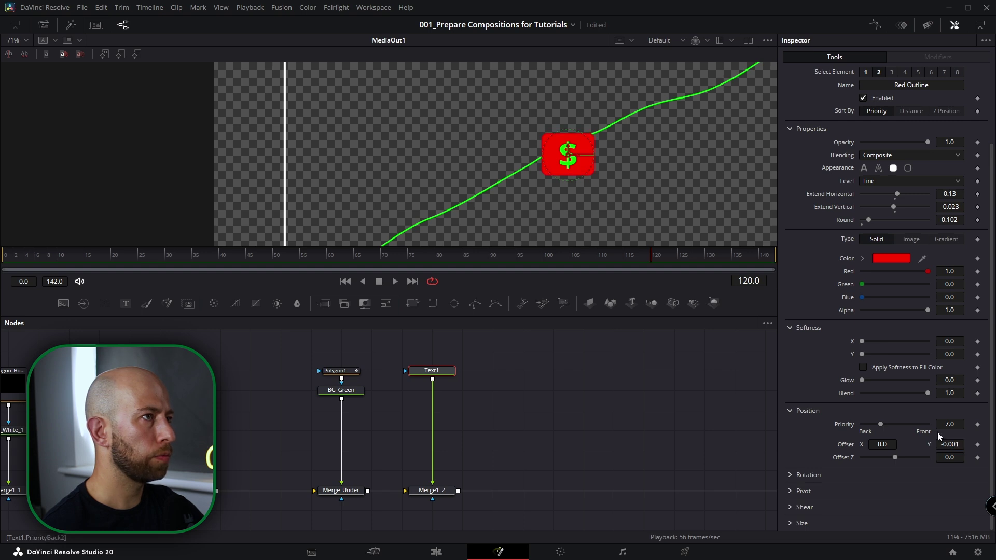
# Change the fill colour of the box behind the dollar sign to black.
pyautogui.click(863, 258)
pyautogui.click(875, 307)
pyautogui.moveTo(874, 308); pyautogui.dragTo(862, 331)
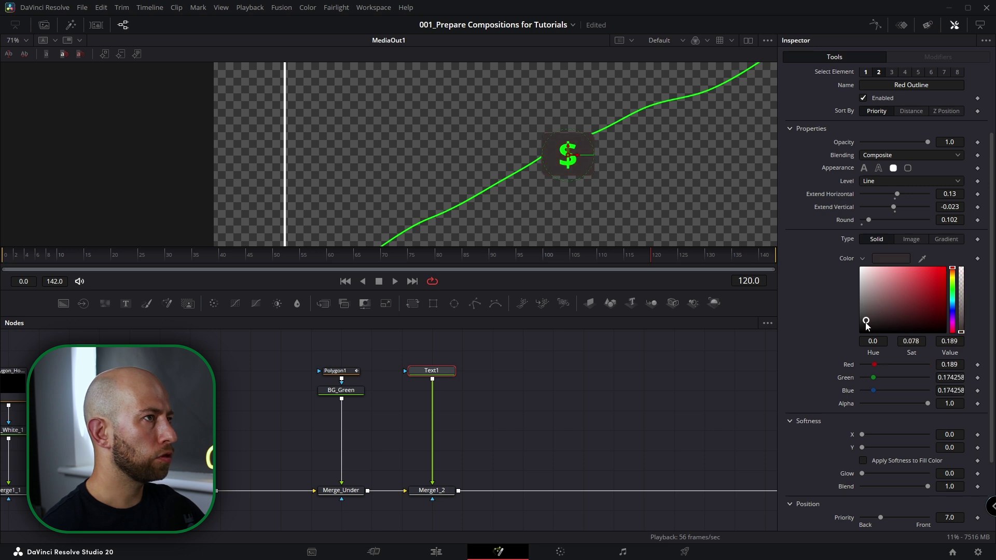
pyautogui.click(565, 382)
pyautogui.scroll(-2, 570, 176)
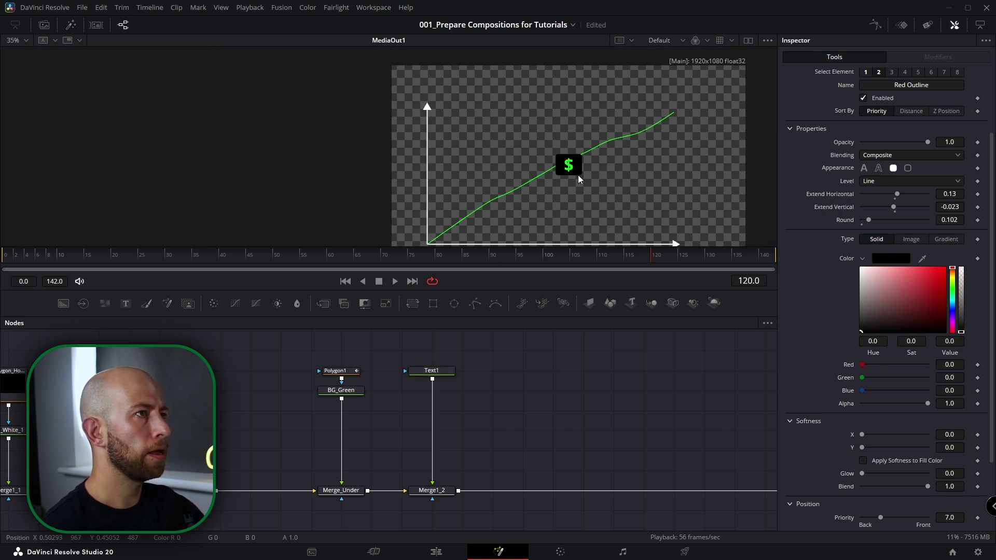
# Insert a Transform node between Text1 and Merge1_2 and rename it Transform_Path.
pyautogui.click(434, 372)
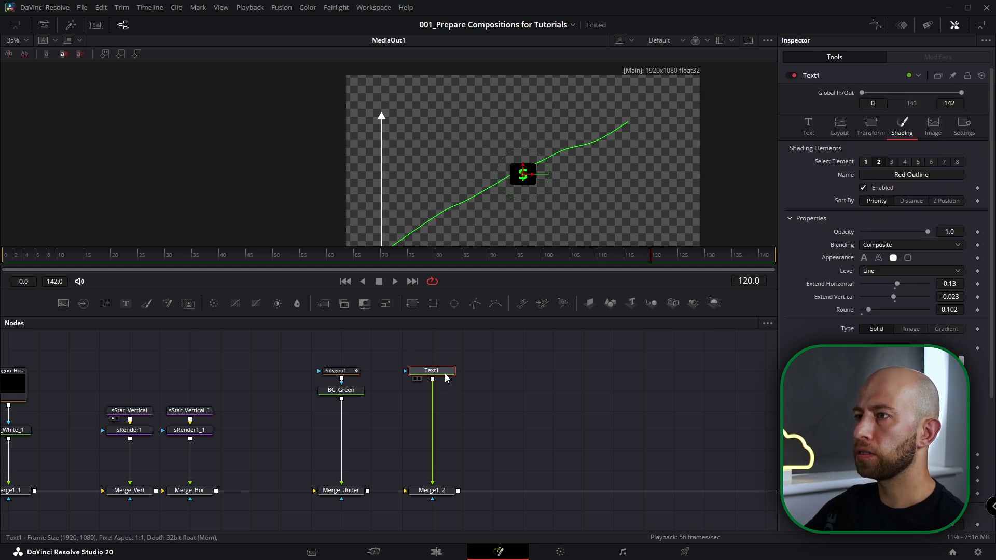
pyautogui.click(412, 304)
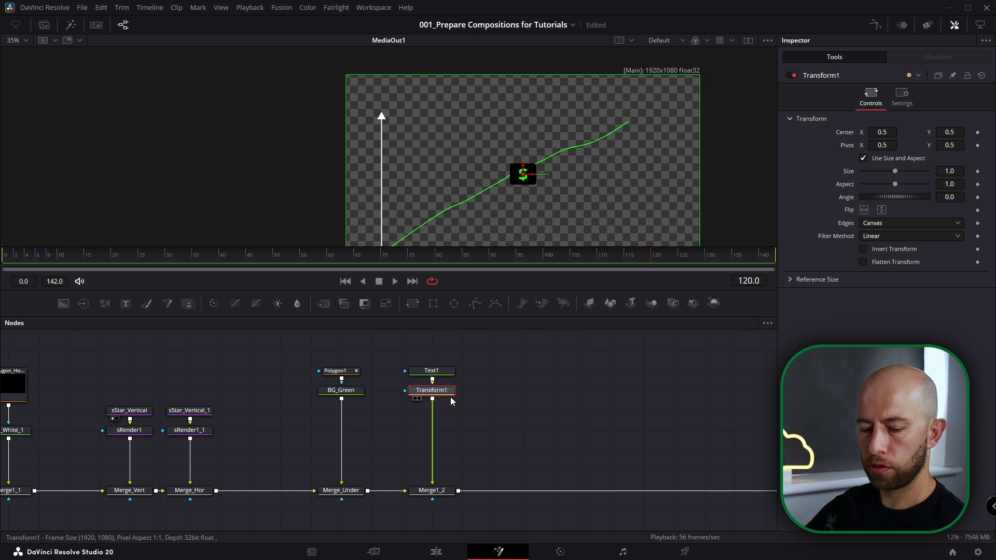
pyautogui.press('F2')
pyautogui.write('Transform_Following_Line')
pyautogui.press('BackSpace')
pyautogui.press('BackSpace')
pyautogui.press('BackSpace')
pyautogui.press('BackSpace')
pyautogui.press('BackSpace')
pyautogui.press('BackSpace')
pyautogui.press('BackSpace')
pyautogui.press('BackSpace')
pyautogui.press('BackSpace')
pyautogui.press('BackSpace')
pyautogui.press('BackSpace')
pyautogui.press('BackSpace')
pyautogui.press('BackSpace')
pyautogui.press('BackSpace')
pyautogui.write('Path')
pyautogui.press('Return')
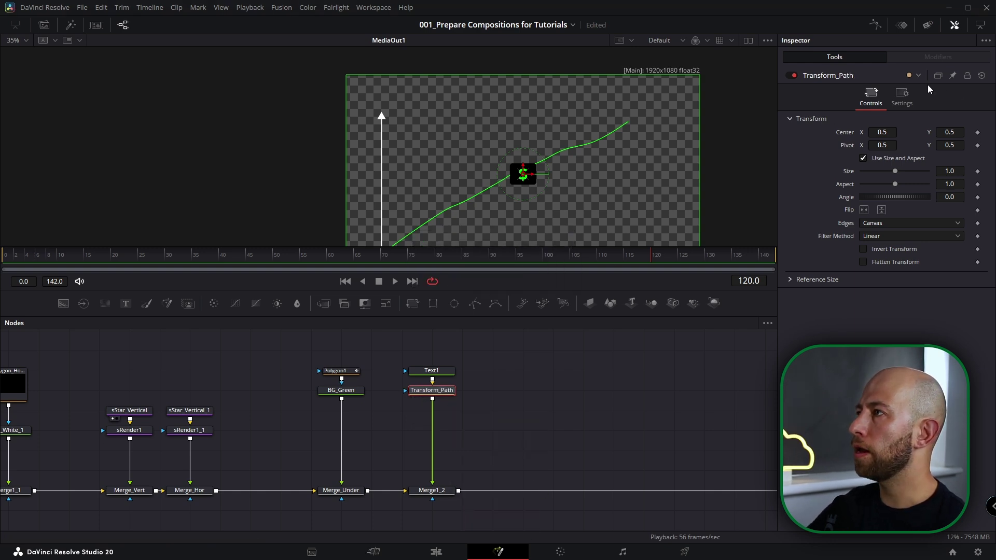
# Add a Path modifier to Transform_Path's Center and remove its Displacement keyframe at frame 120.
pyautogui.rightClick(847, 133)
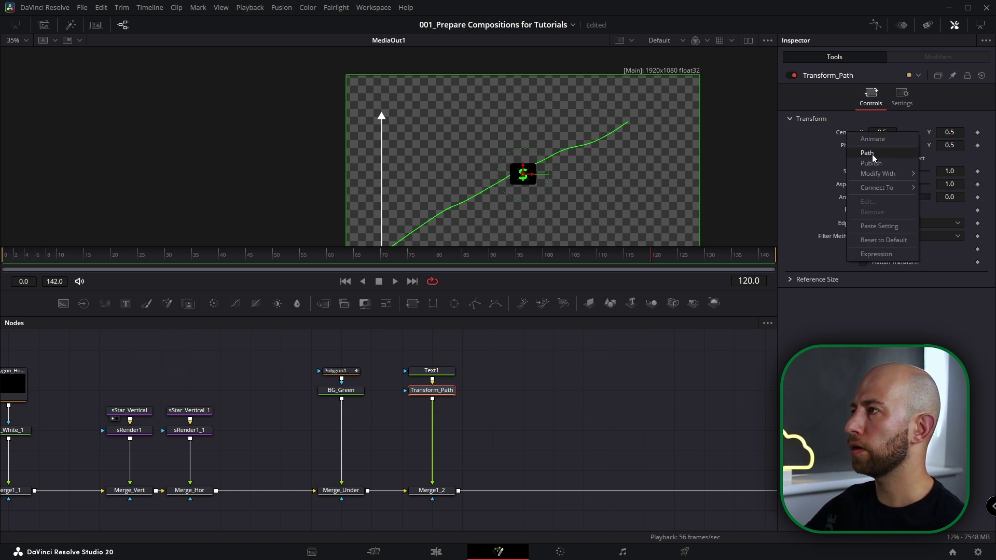
pyautogui.click(873, 155)
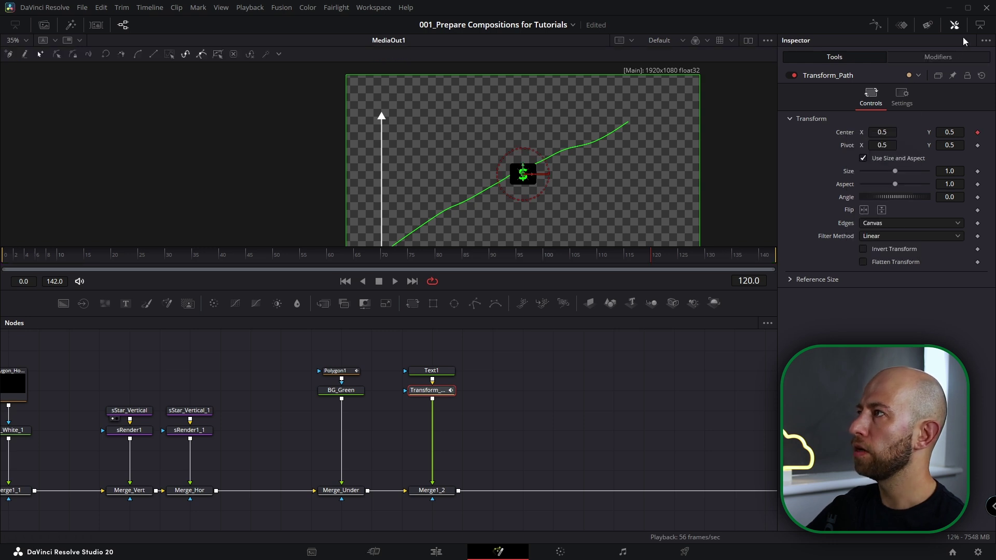
pyautogui.click(938, 58)
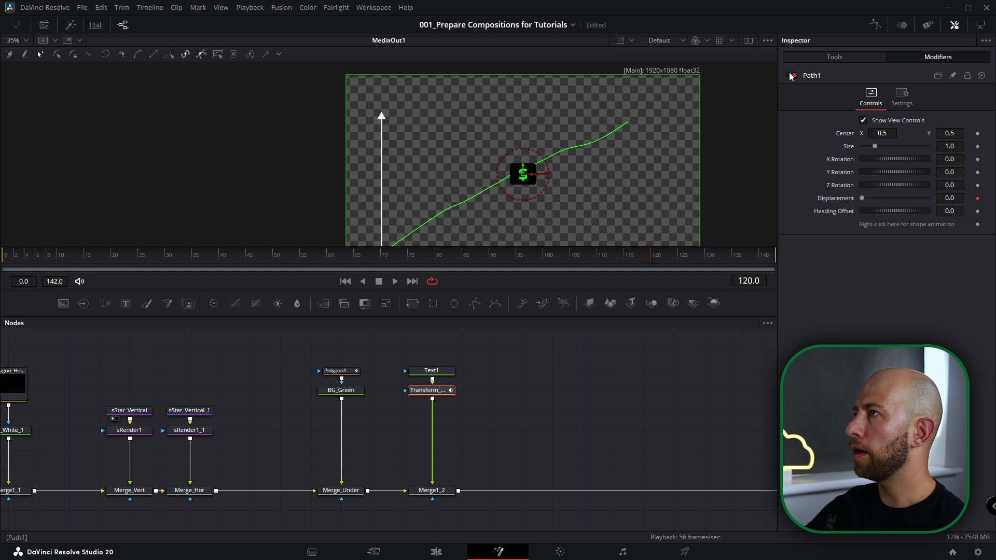
pyautogui.click(977, 199)
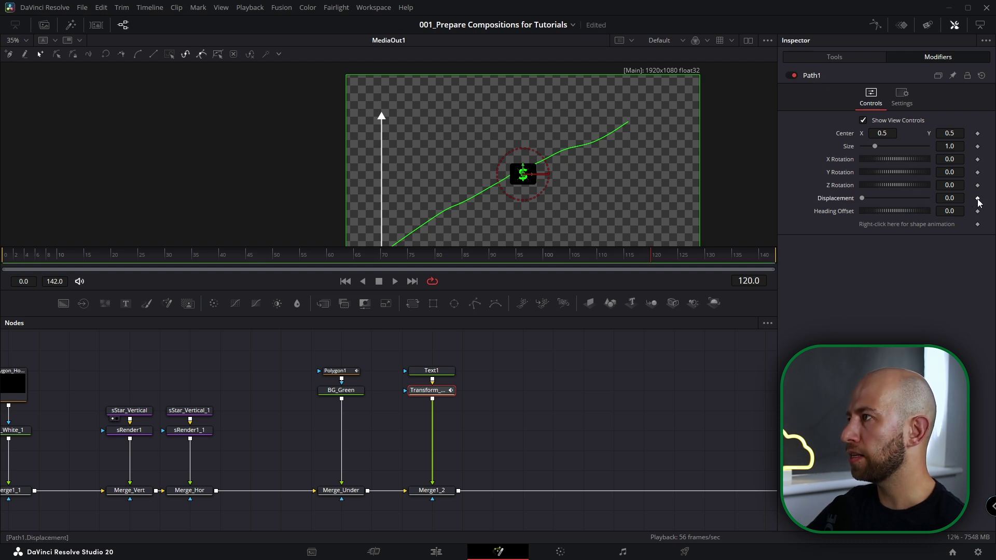
# Connect Path1's shape to the published Value of Polygon1: Polyline.
pyautogui.rightClick(907, 228)
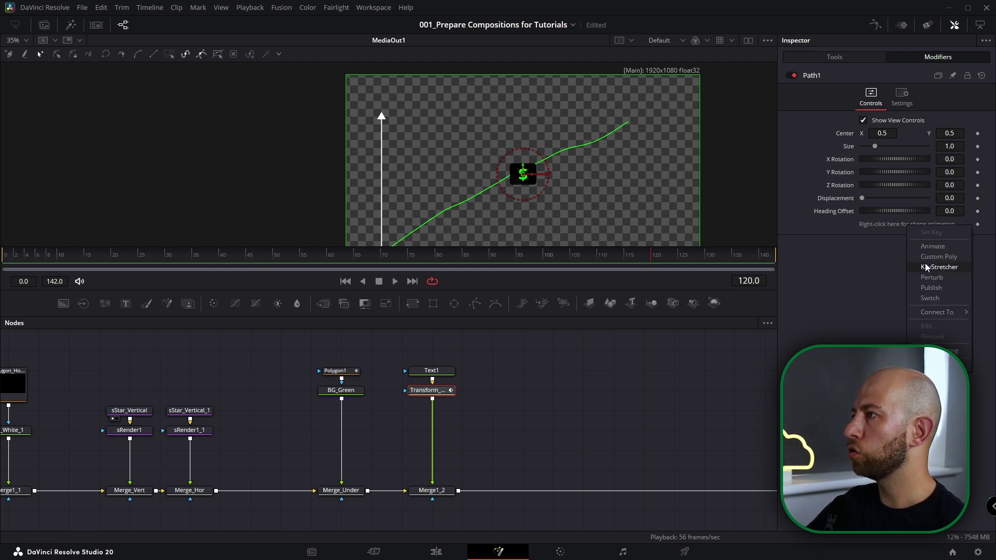
pyautogui.moveTo(934, 311)
pyautogui.moveTo(894, 313)
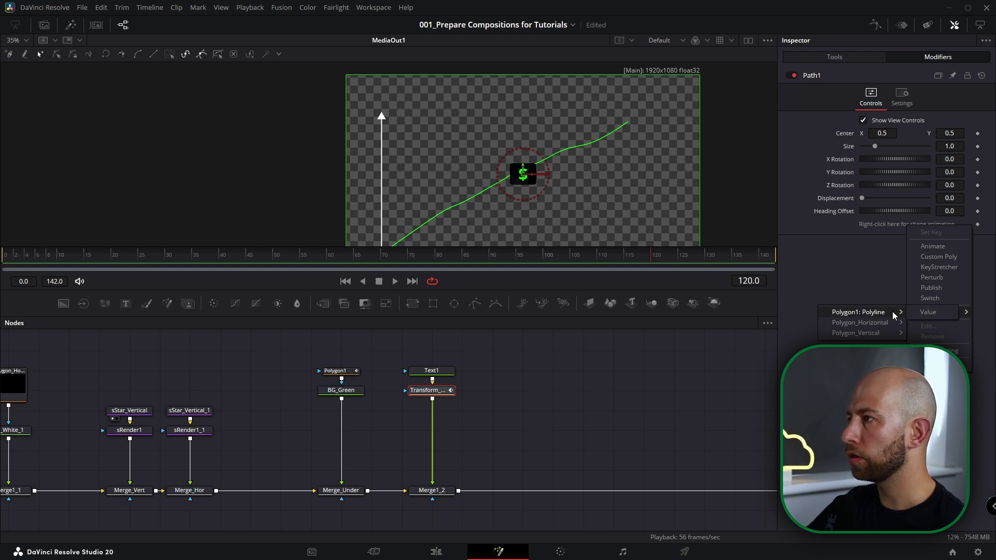
pyautogui.click(927, 313)
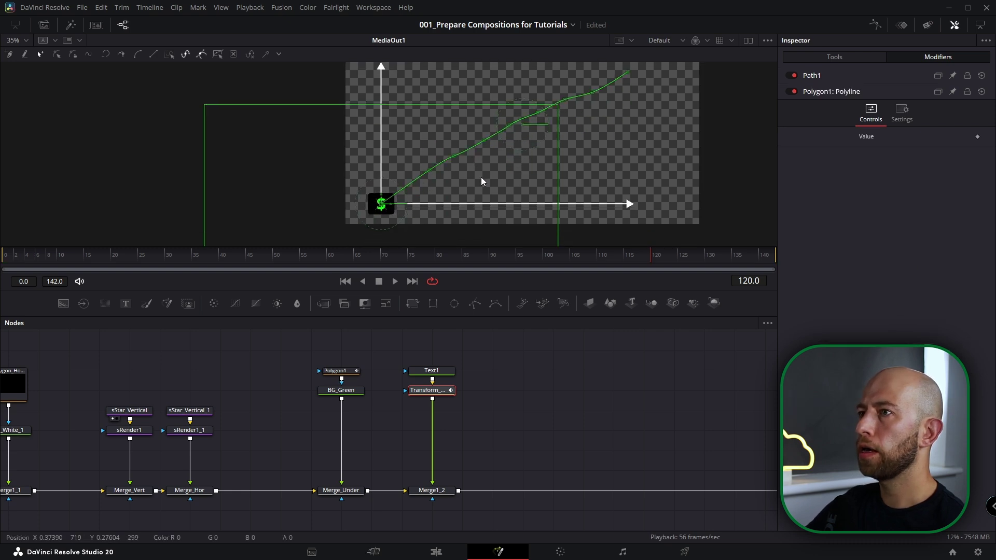
# Keyframe Path1's Displacement at 0.0 on frame 0.
pyautogui.scroll(-1, 481, 181)
pyautogui.click(57, 256)
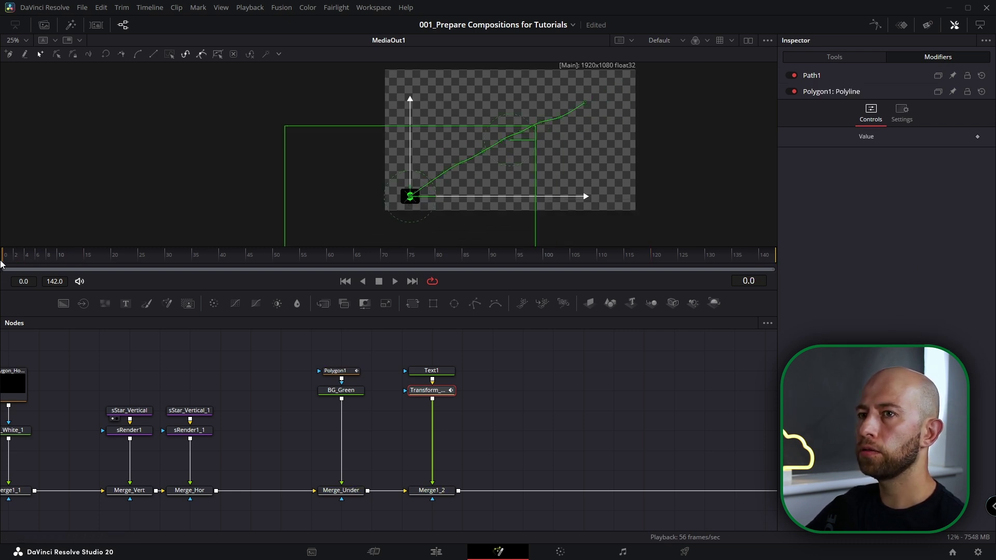
pyautogui.click(442, 392)
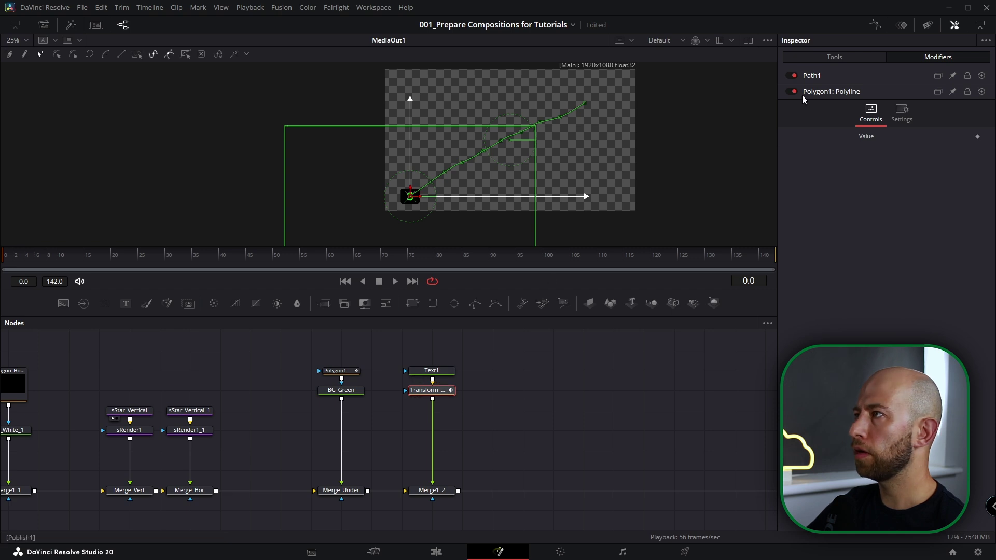
pyautogui.click(812, 76)
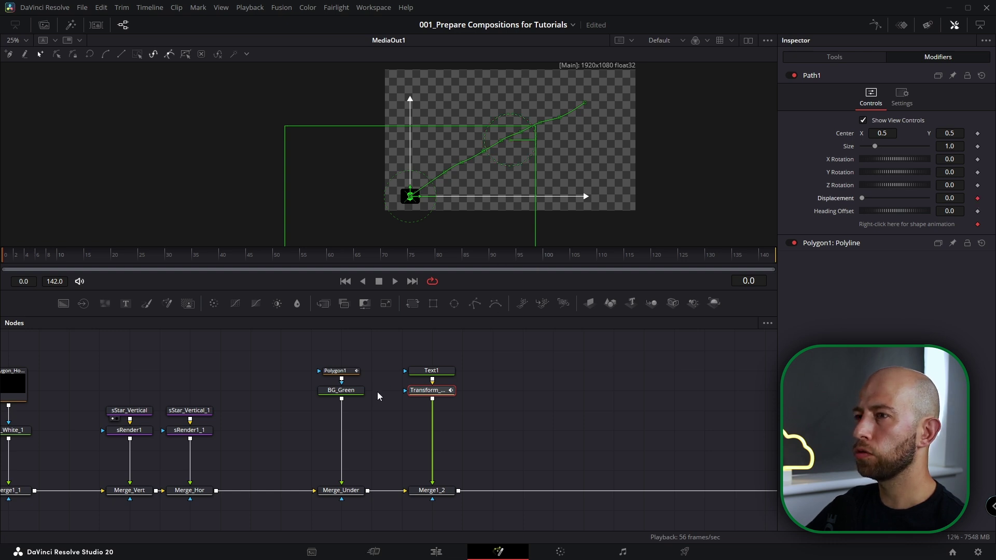
# Move the playhead to frame 120 and turn on the tile picture for the Transform_Path node.
pyautogui.click(344, 374)
pyautogui.click(652, 256)
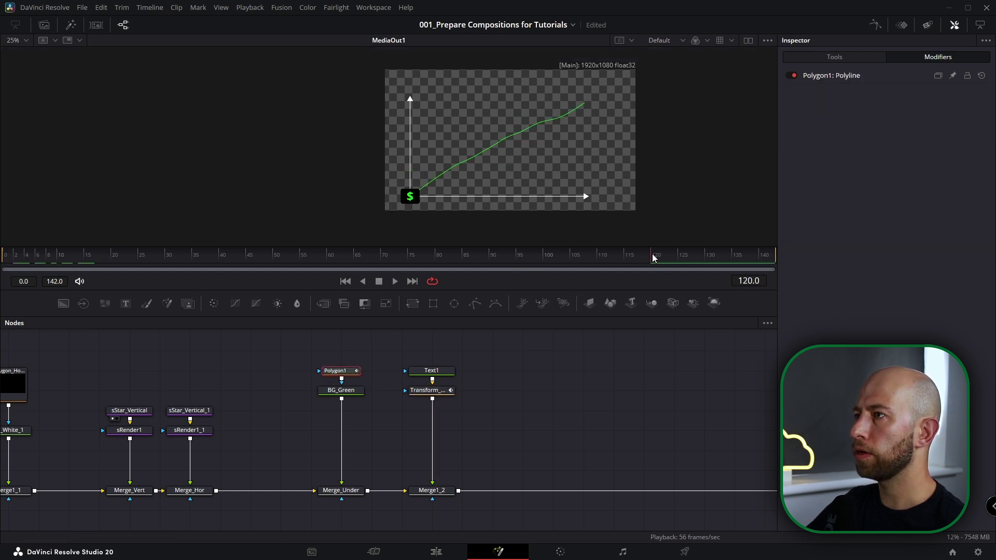
pyautogui.click(428, 395)
pyautogui.rightClick(429, 394)
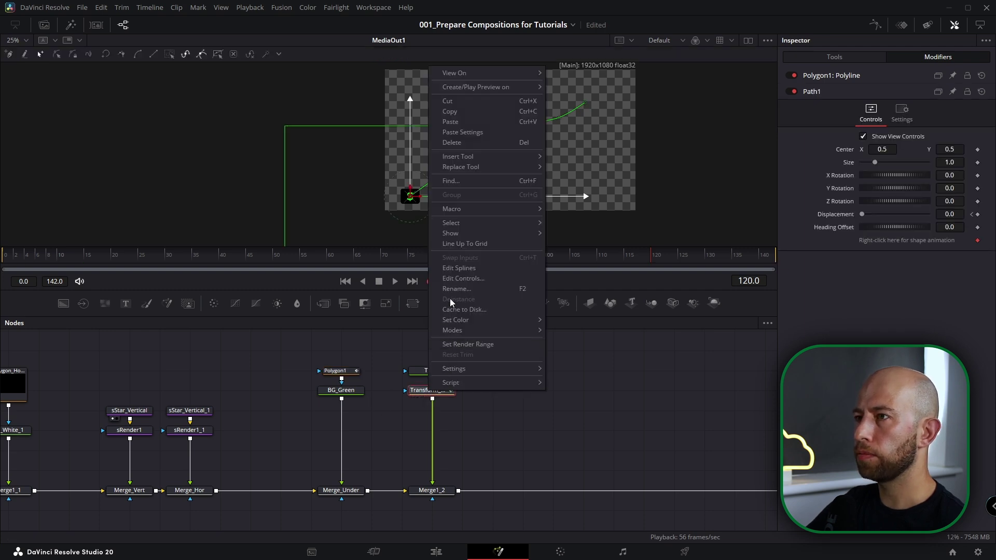
pyautogui.moveTo(459, 235)
pyautogui.click(585, 233)
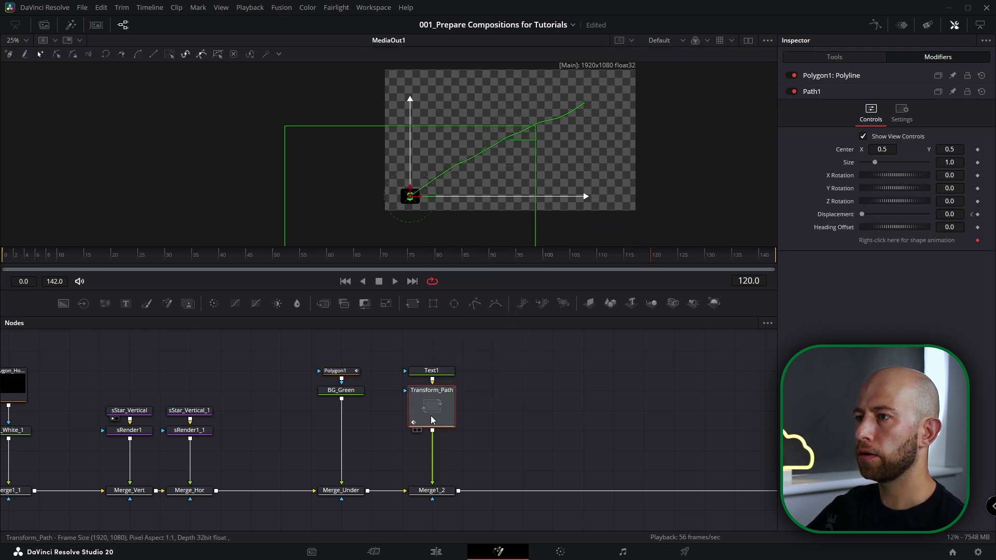
# Turn on the tile picture for the Polygon1 node and spread Polygon1 and BG_Green apart in the node graph.
pyautogui.moveTo(341, 390); pyautogui.dragTo(343, 410)
pyautogui.click(346, 371)
pyautogui.rightClick(346, 371)
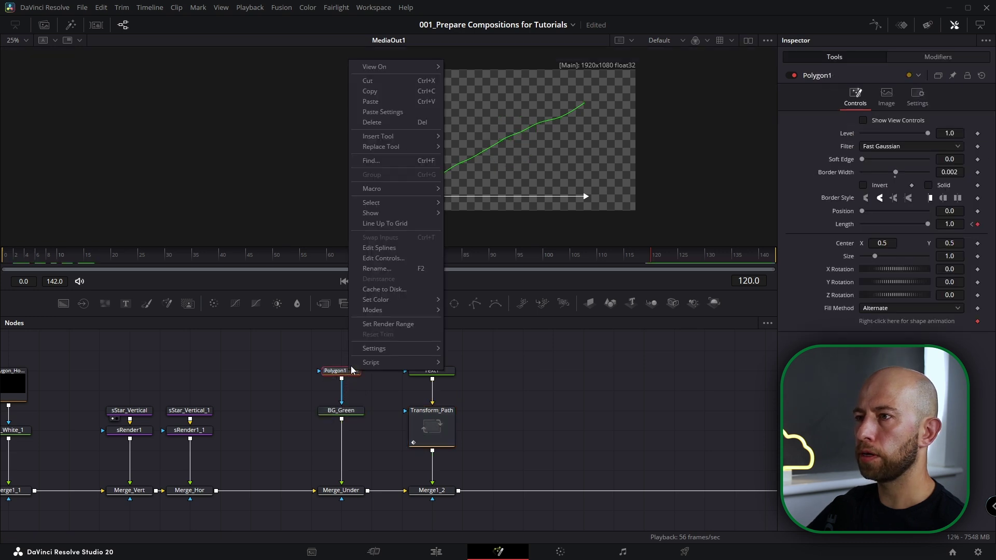
pyautogui.moveTo(400, 211)
pyautogui.click(481, 216)
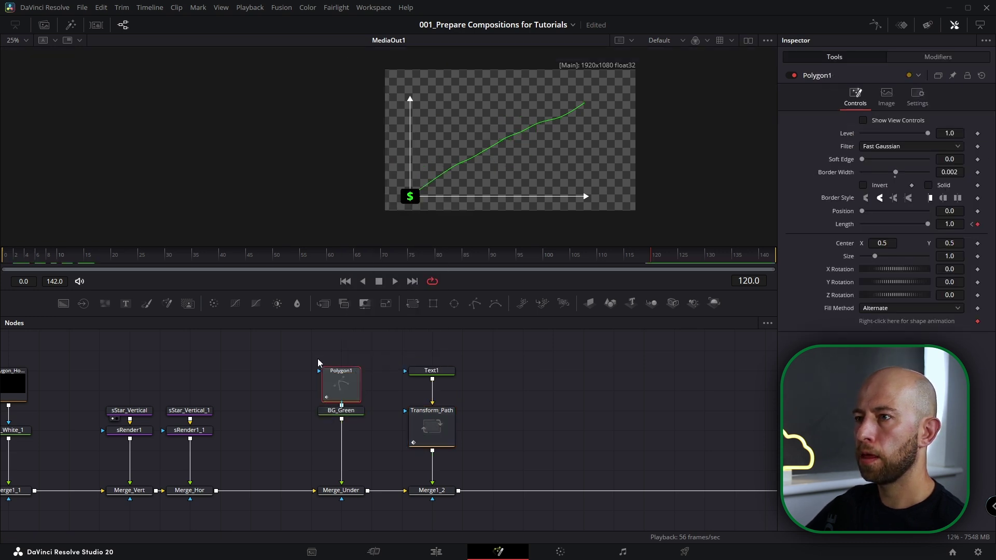
pyautogui.moveTo(348, 381); pyautogui.dragTo(347, 359)
# Keyframe the Displacement of Transform_Path's Path1 modifier at 1.0 on frame 120.
pyautogui.click(449, 436)
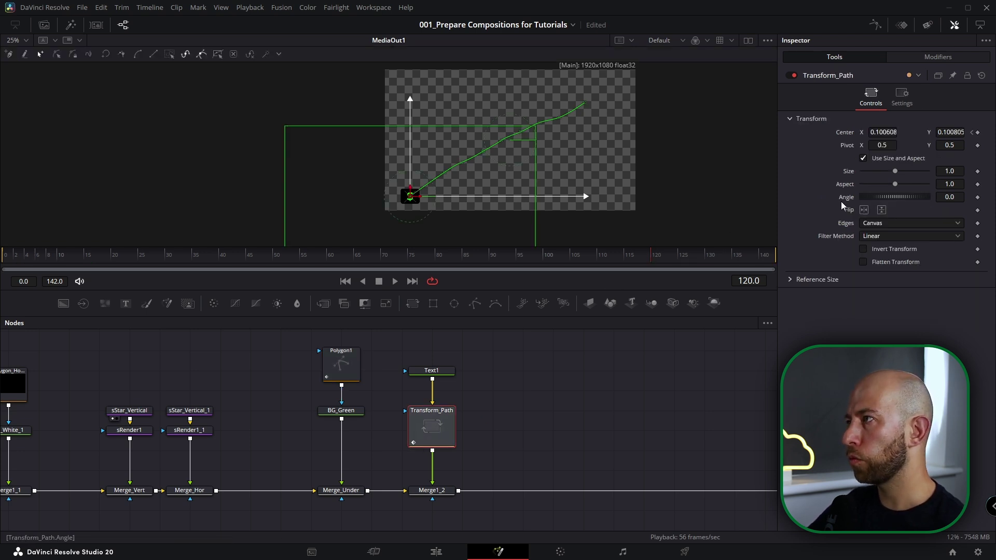
pyautogui.click(929, 58)
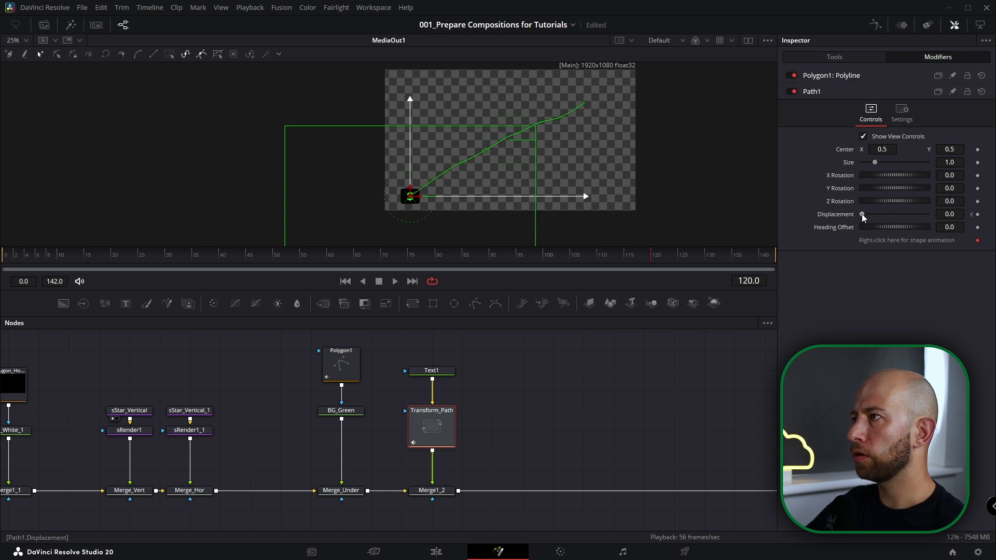
pyautogui.moveTo(861, 213); pyautogui.dragTo(926, 211)
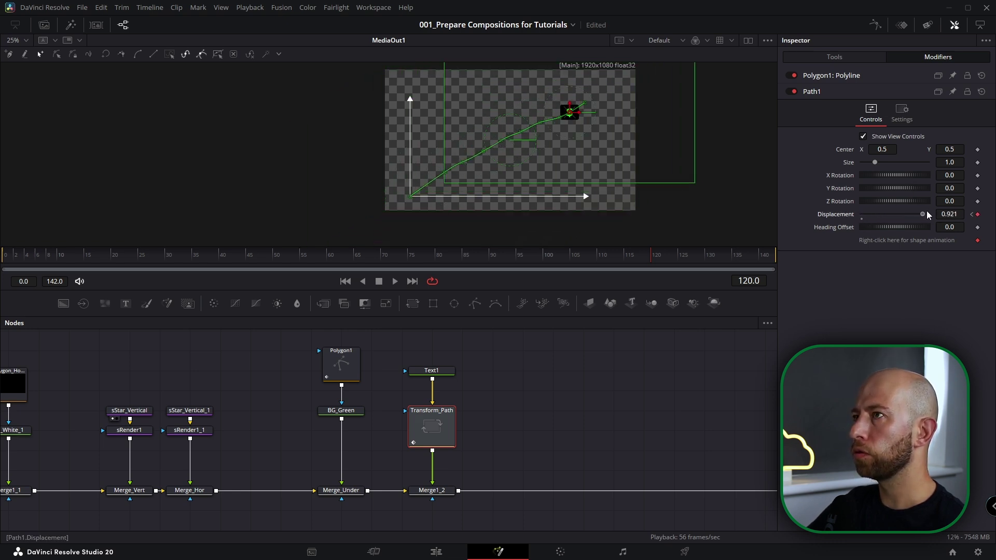
# Play the composition from frame 0 to check the dollar sign's movement along the green line.
pyautogui.click(559, 465)
pyautogui.moveTo(332, 259); pyautogui.dragTo(2, 267)
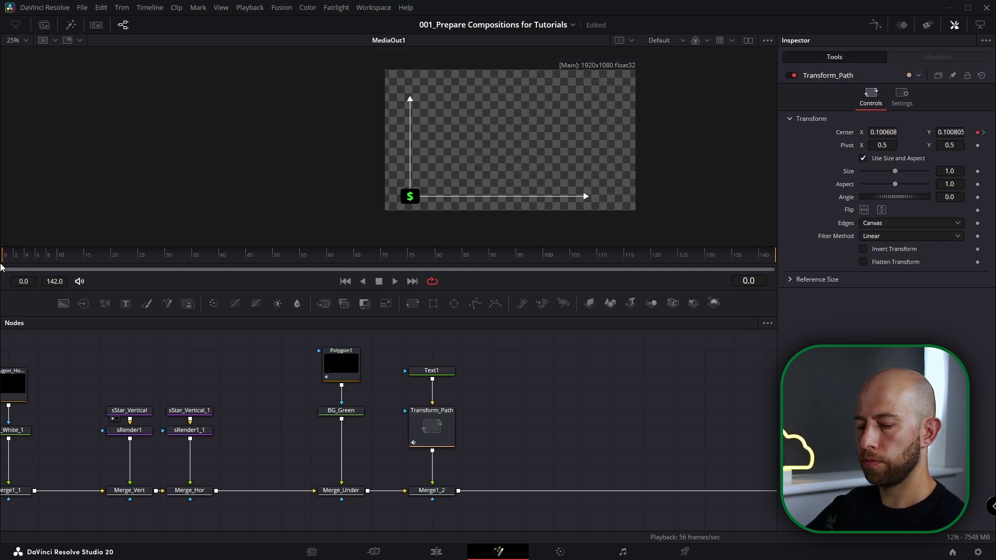
pyautogui.press('space')
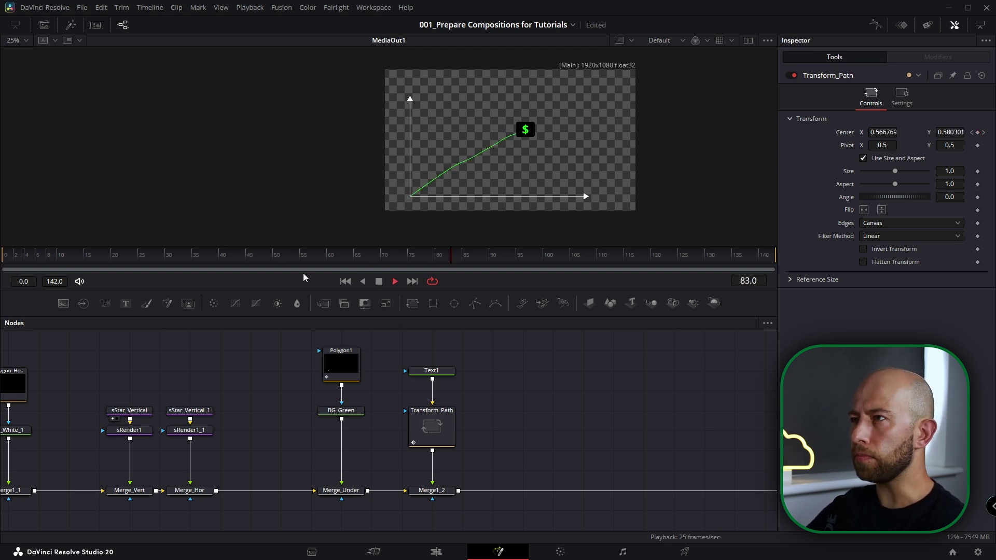
pyautogui.press('space')
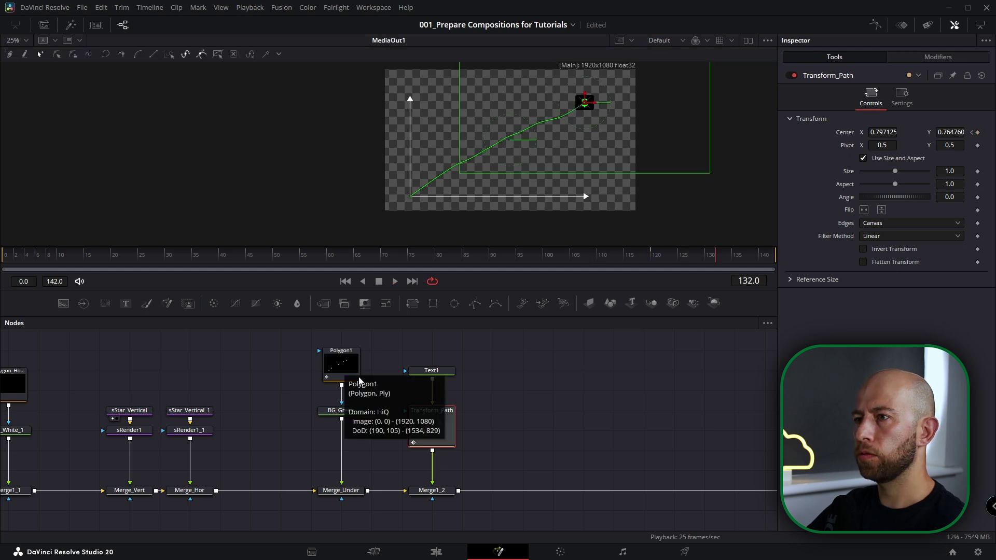
# Rename the Polygon1 node as Polygon_Path.
pyautogui.click(340, 373)
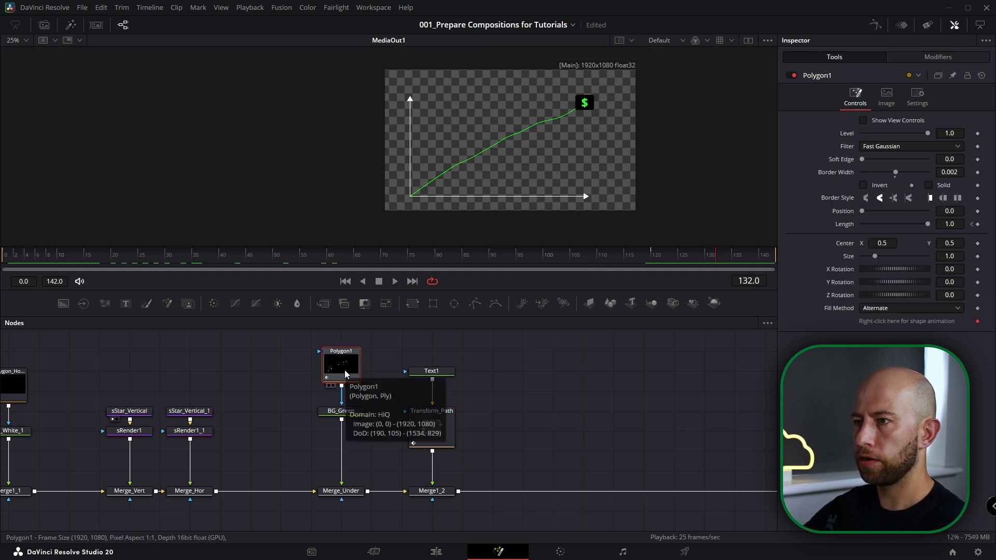
pyautogui.press('F2')
pyautogui.press('BackSpace')
pyautogui.write('_Pat')
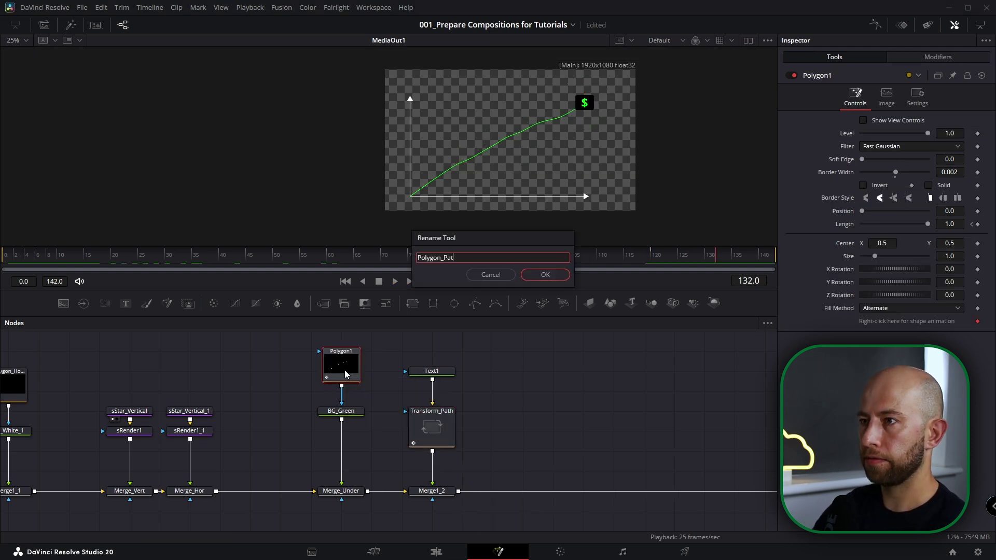
pyautogui.write('h')
pyautogui.press('Return')
# Smooth the Polygon_Path Length and Transform_Path Displacement curves, set Ease In 87.8 and Ease Out 33.0, and play back the animation.
pyautogui.press('Home')
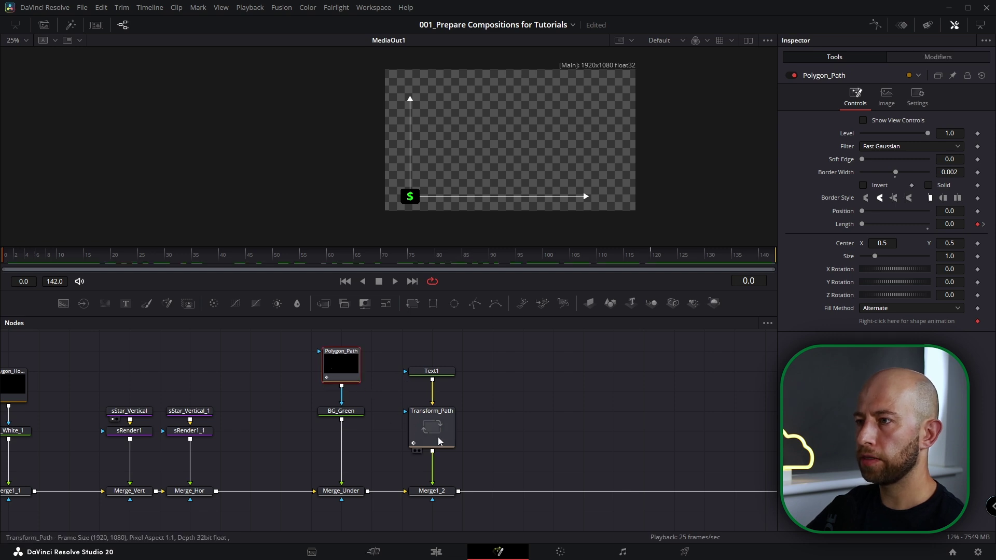
pyautogui.keyDown('ctrl'); pyautogui.click(438, 440); pyautogui.keyUp('ctrl')
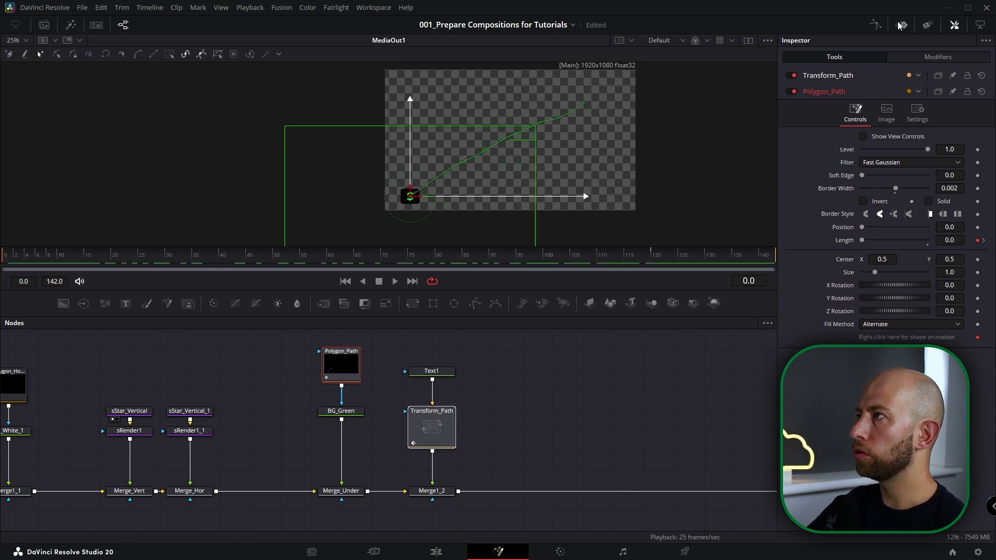
pyautogui.click(875, 25)
pyautogui.click(148, 349)
pyautogui.click(148, 376)
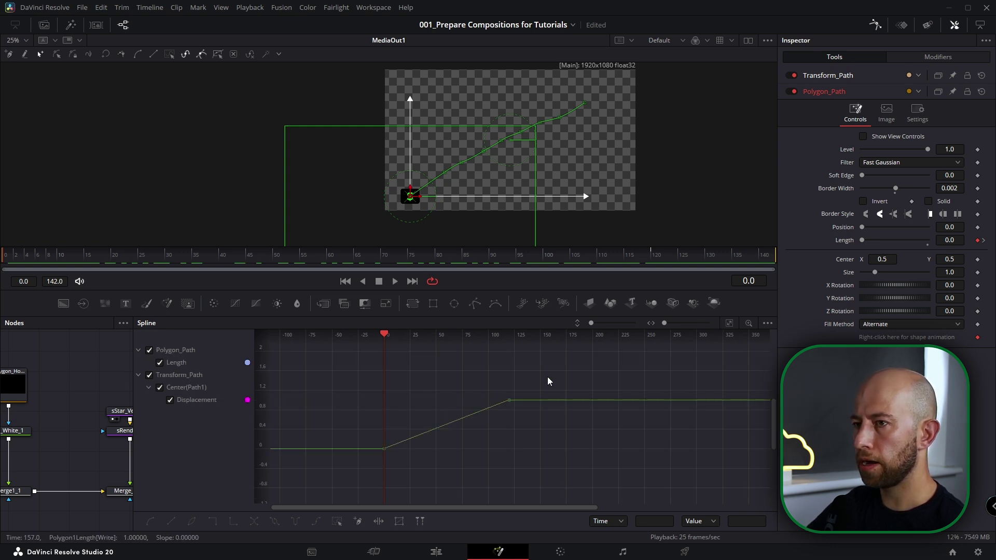
pyautogui.moveTo(550, 382); pyautogui.dragTo(332, 484)
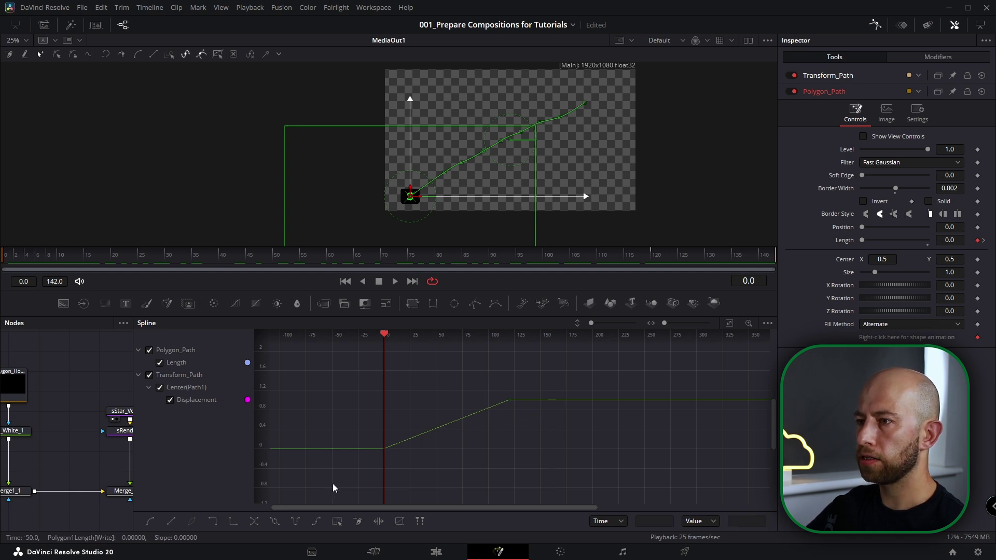
pyautogui.press('s')
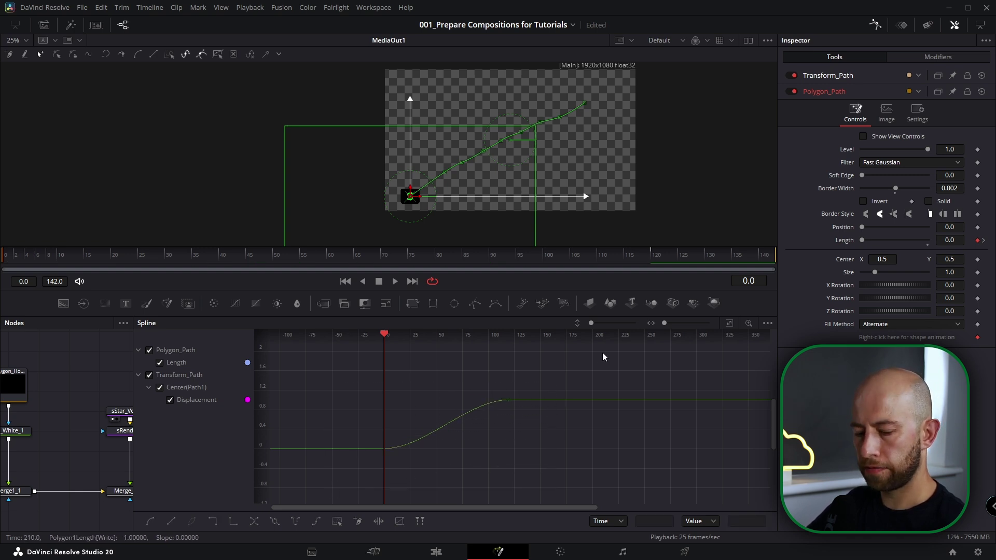
pyautogui.press('t')
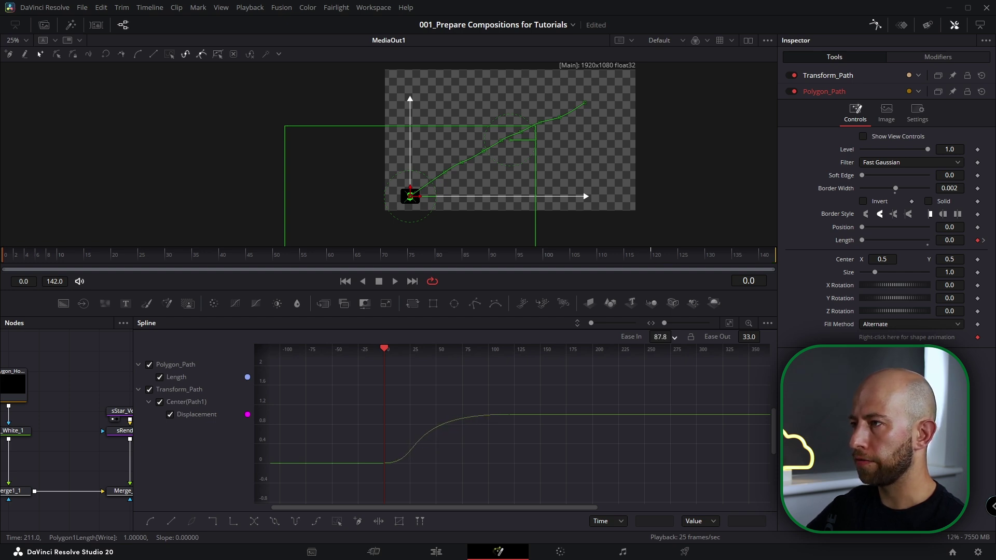
pyautogui.click(875, 25)
pyautogui.click(524, 413)
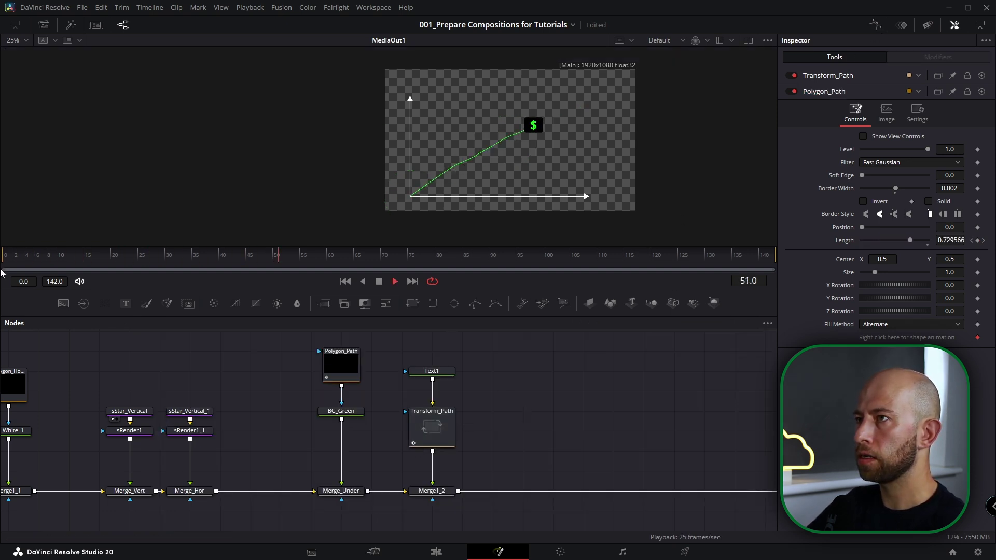
pyautogui.press('space')
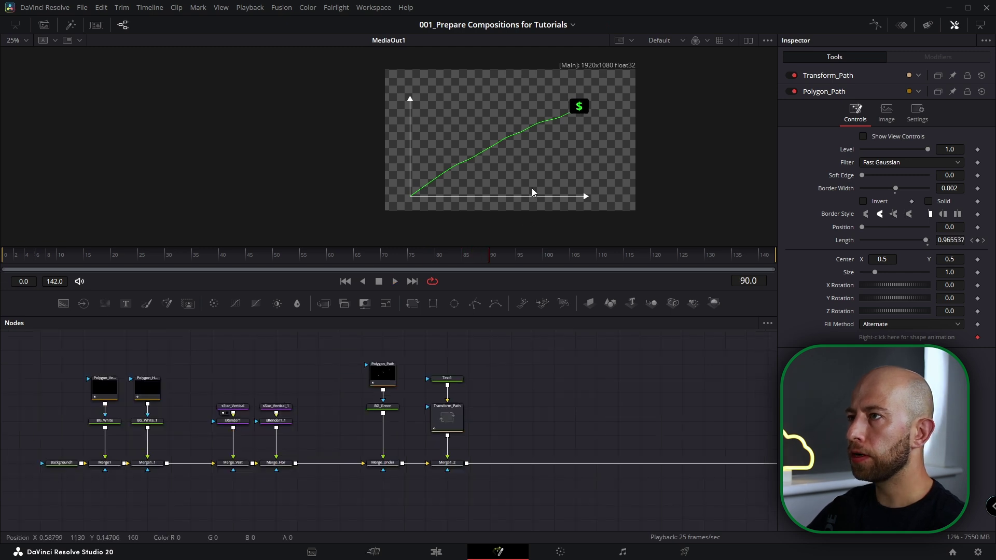
# Duplicate Polygon_Path with BG_Green and merge the copy into the main flow after Merge1_2.
pyautogui.moveTo(500, 453); pyautogui.dragTo(382, 471)
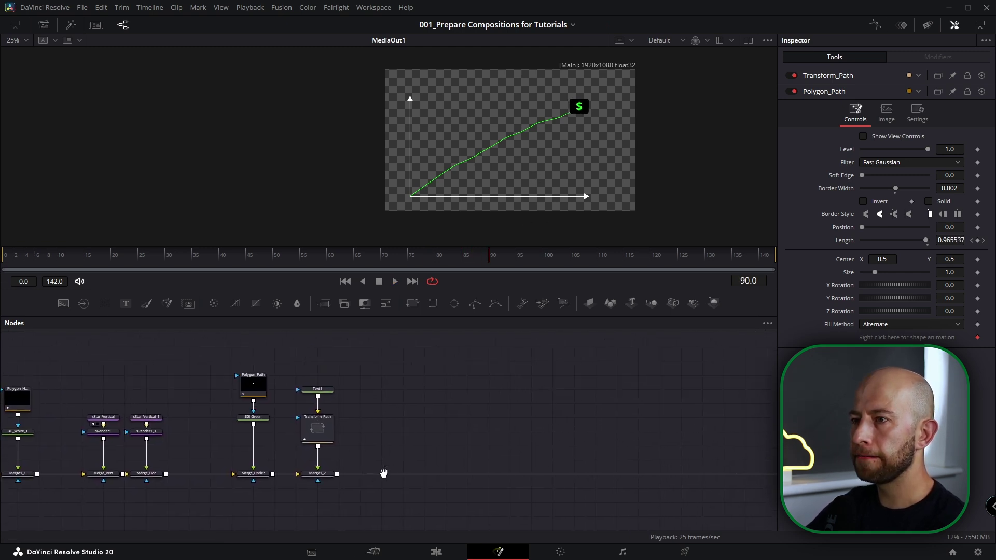
pyautogui.click(255, 388)
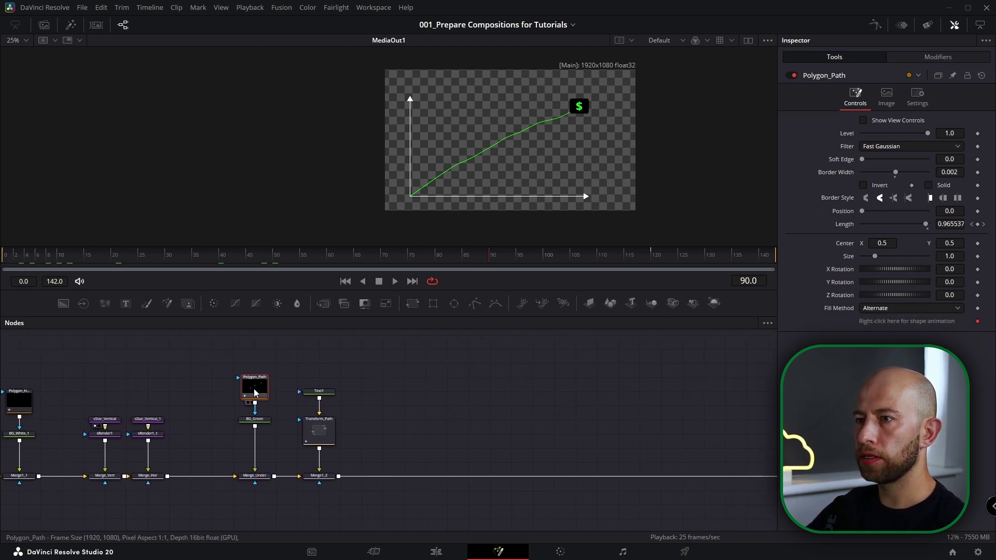
pyautogui.scroll(2, 255, 390)
pyautogui.moveTo(296, 344); pyautogui.dragTo(256, 444)
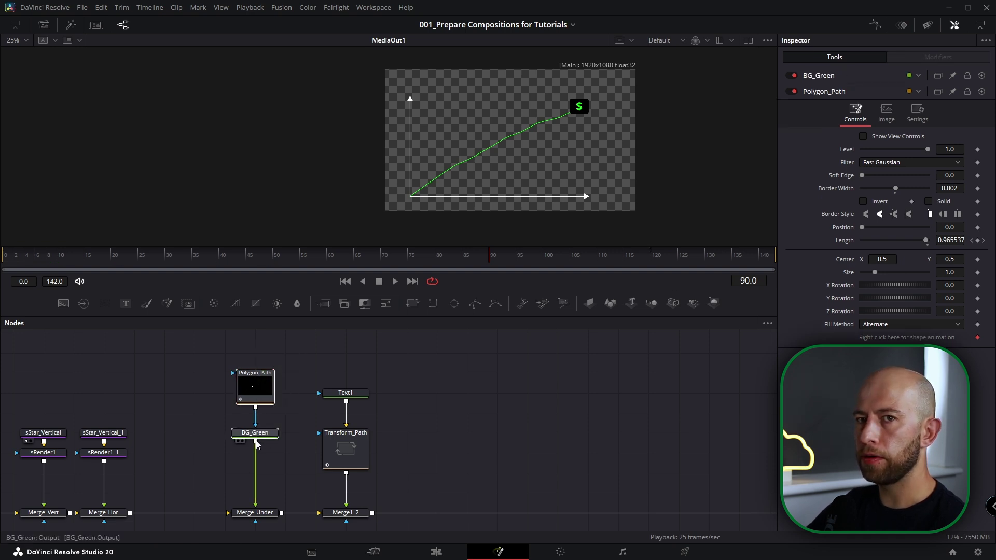
pyautogui.hotkey('ctrl', 'c')
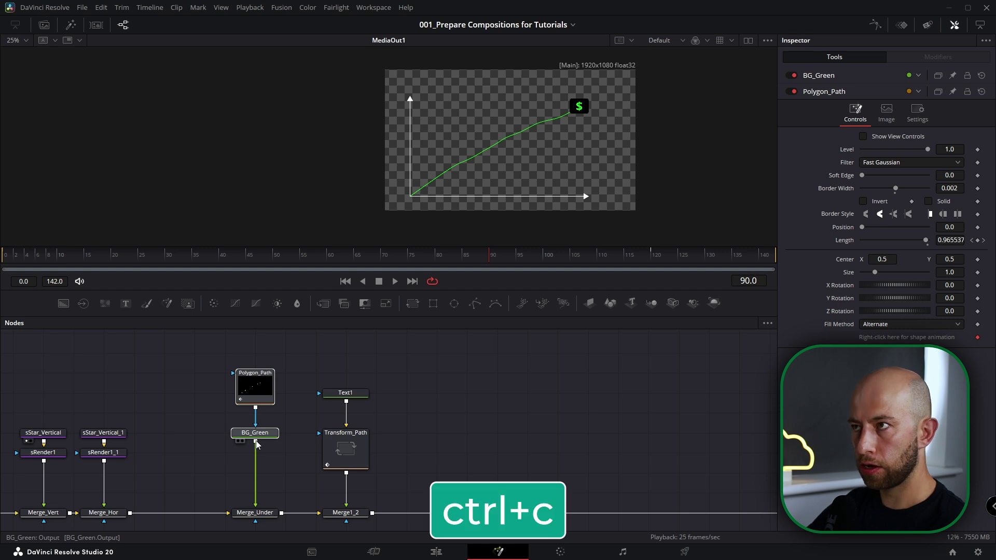
pyautogui.scroll(-4, 475, 394)
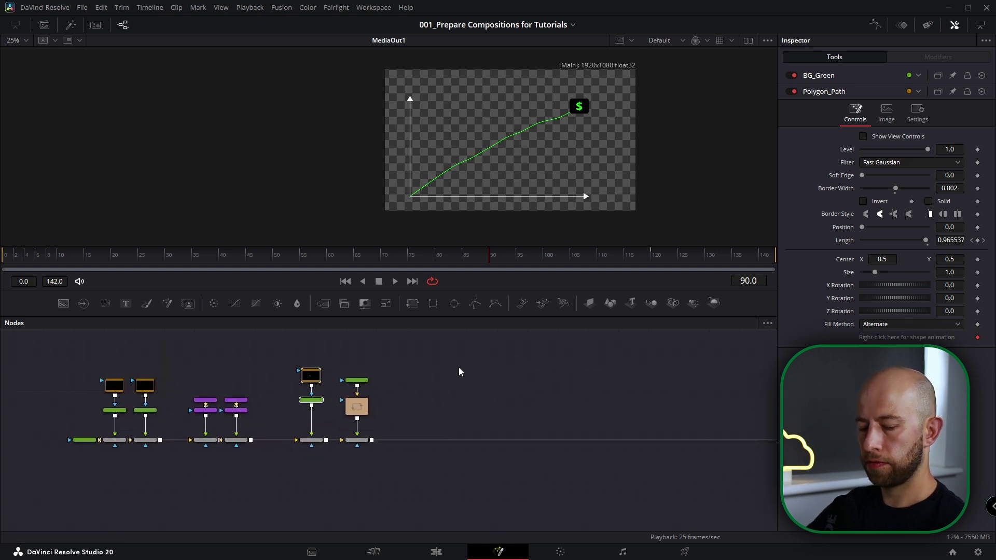
pyautogui.hotkey('ctrl', 'v')
pyautogui.moveTo(478, 400); pyautogui.dragTo(369, 442)
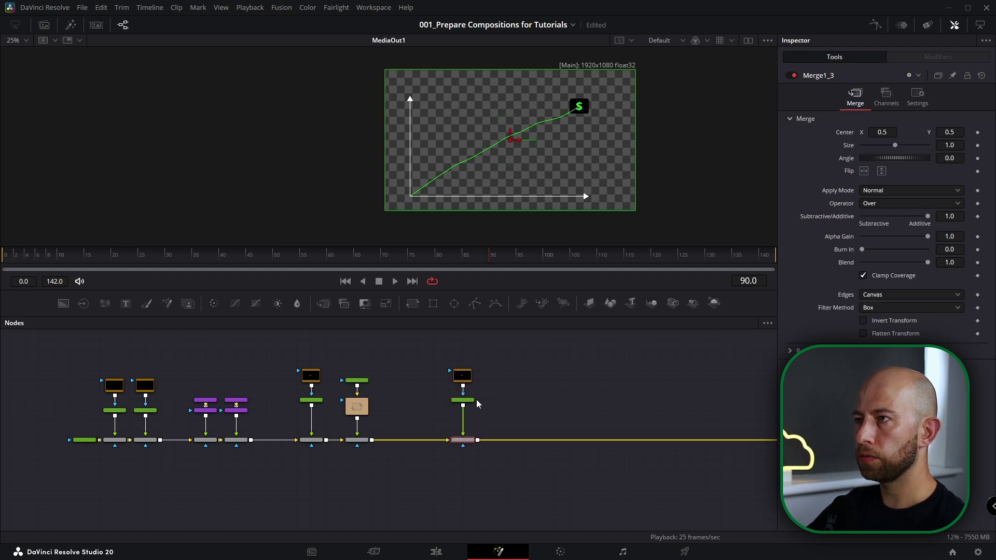
# Remove the shape animation from the duplicated Polygon_Path_1 node.
pyautogui.scroll(3, 456, 394)
pyautogui.click(465, 370)
pyautogui.rightClick(922, 323)
pyautogui.click(935, 466)
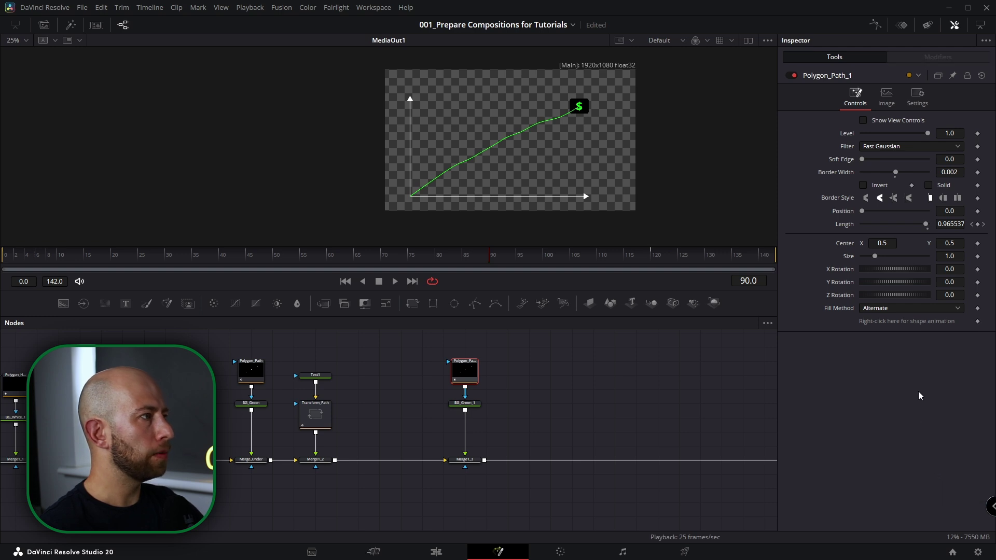
# Reset Polygon_Path_1's Length to 1.0 and turn on its Solid option.
pyautogui.doubleClick(843, 225)
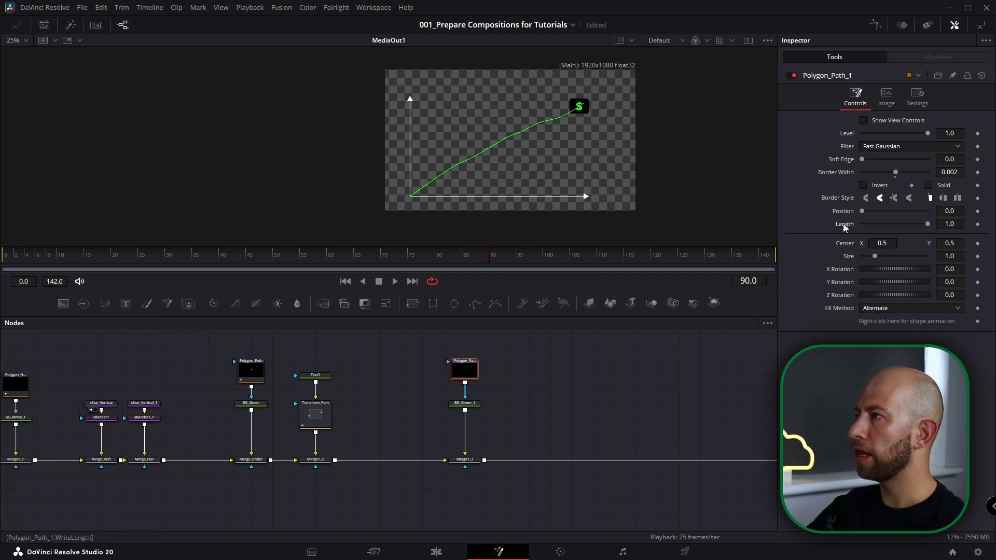
pyautogui.click(928, 186)
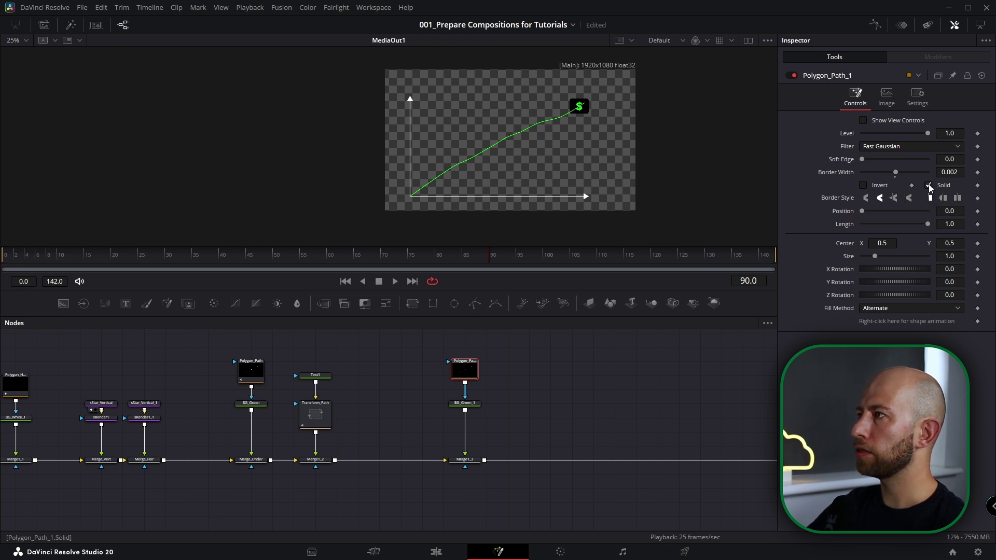
pyautogui.scroll(2, 474, 372)
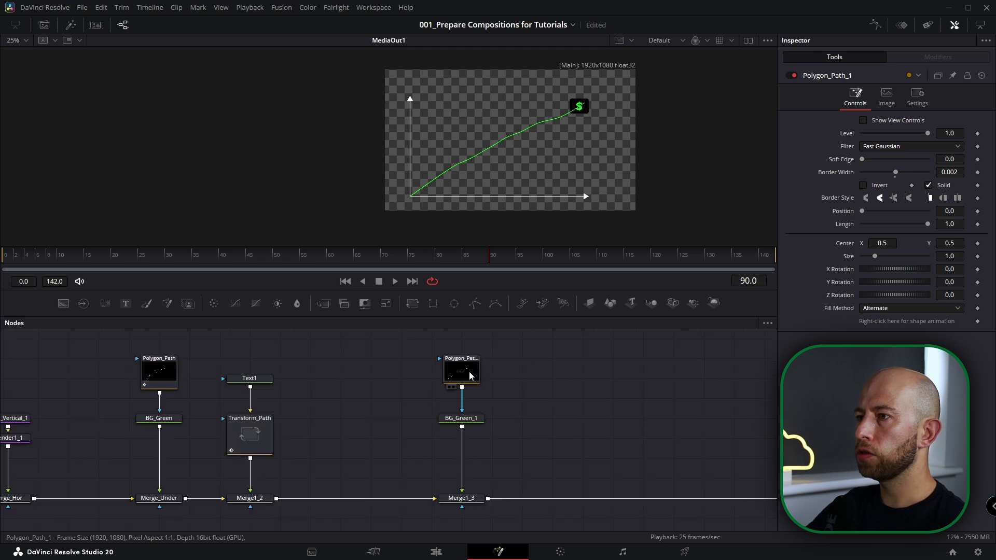
pyautogui.scroll(2, 472, 372)
pyautogui.scroll(2, 468, 372)
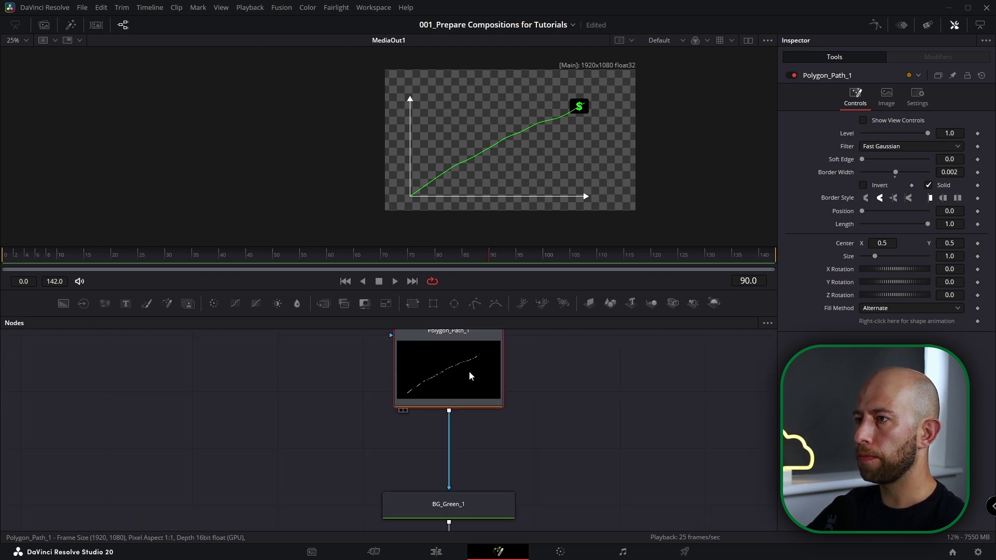
# Rename the Polygon_Path_1 node as Polygon_Filling.
pyautogui.scroll(-2, 471, 373)
pyautogui.moveTo(490, 382); pyautogui.dragTo(497, 409)
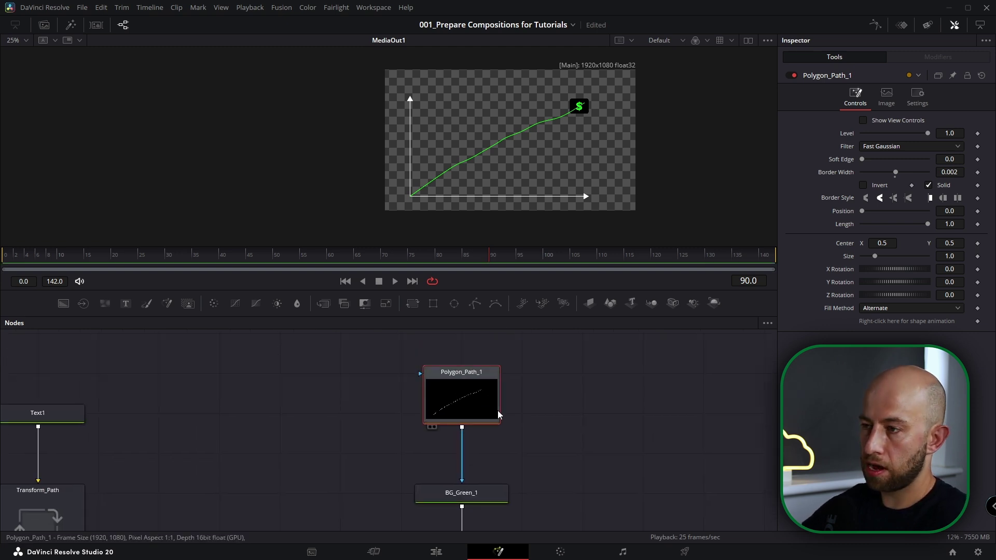
pyautogui.press('F2')
pyautogui.press('End')
pyautogui.press('BackSpace')
pyautogui.press('BackSpace')
pyautogui.press('BackSpace')
pyautogui.press('BackSpace')
pyautogui.press('BackSpace')
pyautogui.press('BackSpace')
pyautogui.write('Filling')
pyautogui.press('Return')
pyautogui.scroll(-2, 496, 410)
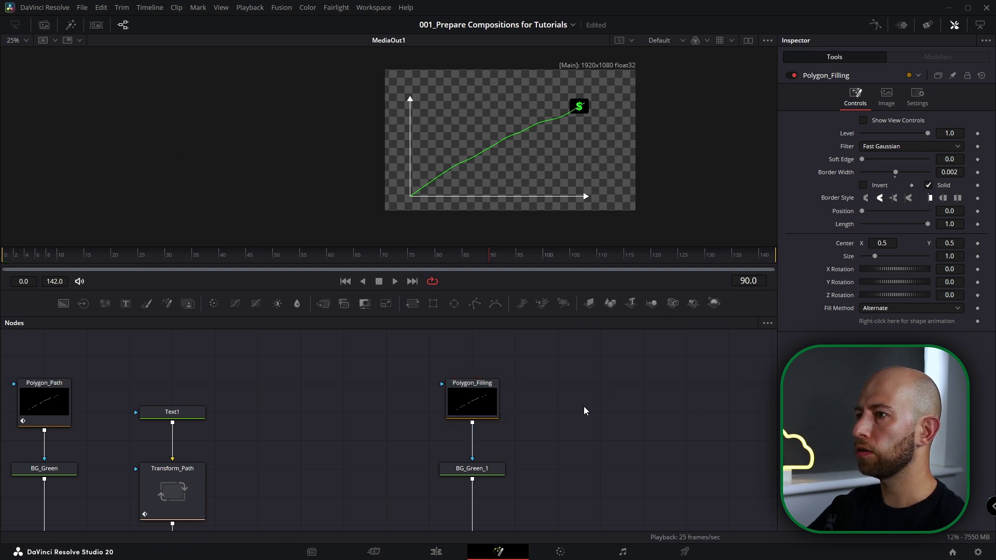
# Show Polygon_Filling's on-screen view controls and set its path editing to Click Append.
pyautogui.click(863, 120)
pyautogui.click(555, 415)
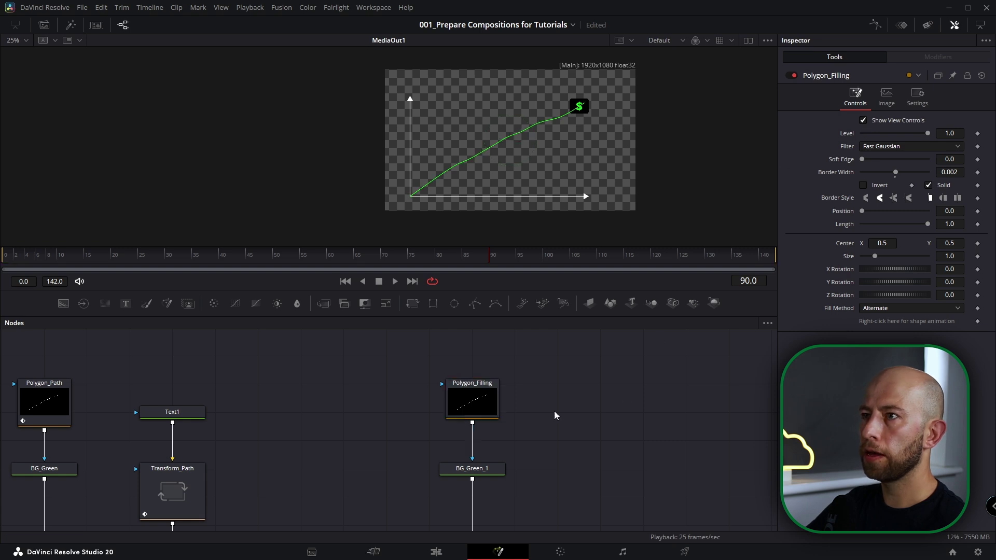
pyautogui.click(470, 402)
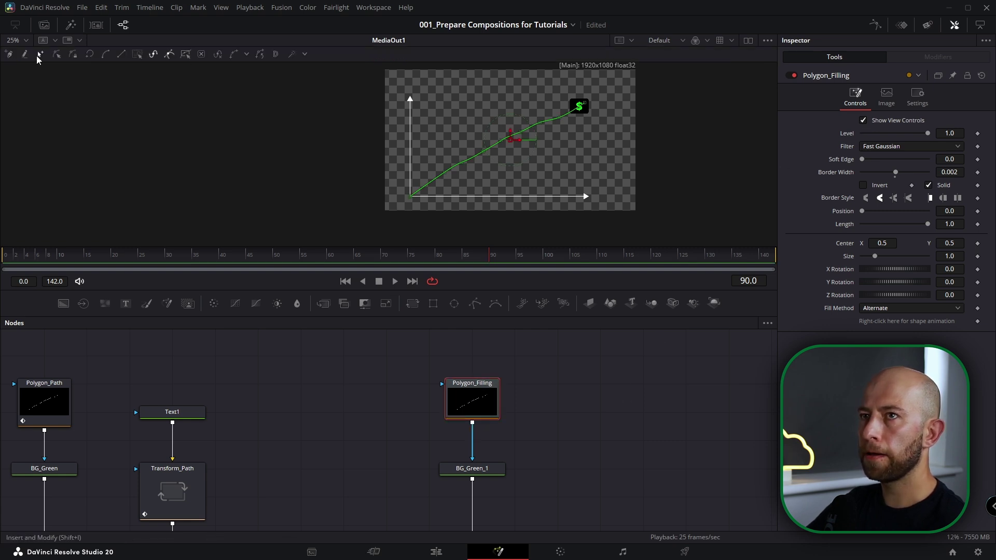
pyautogui.click(9, 55)
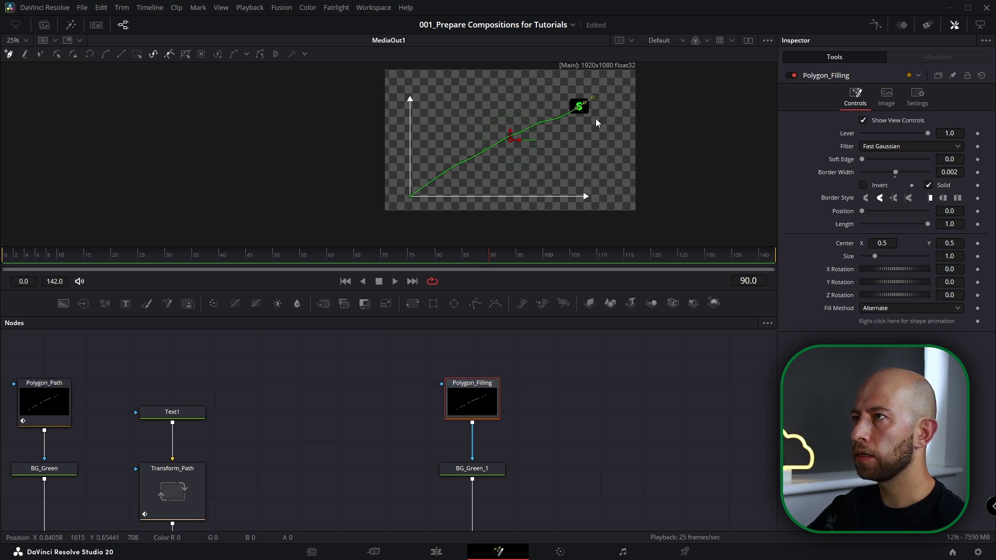
# Append a point to Polygon_Filling at the horizontal axis's arrow tip, then close the path at the axes' origin.
pyautogui.scroll(5, 596, 123)
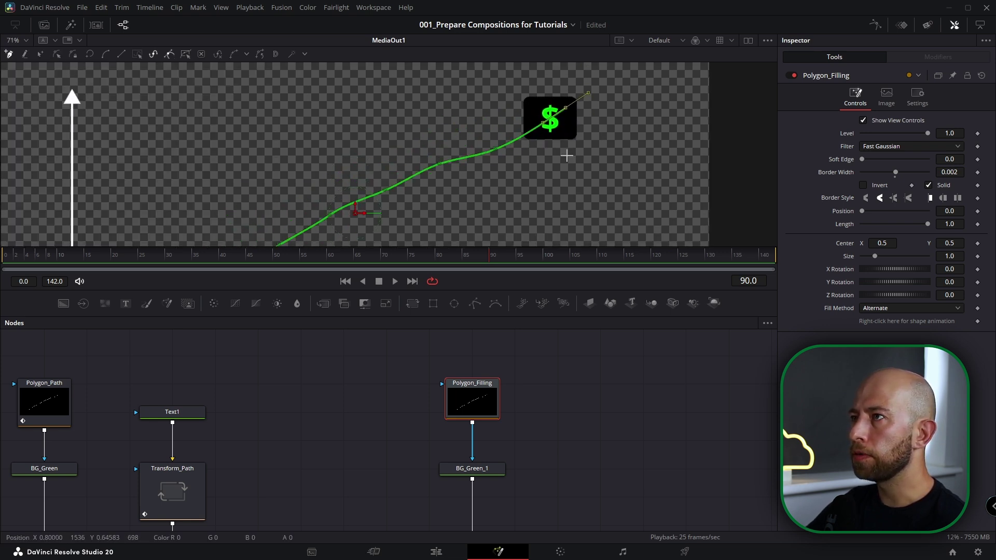
pyautogui.scroll(-5, 572, 165)
pyautogui.moveTo(577, 200); pyautogui.dragTo(582, 79)
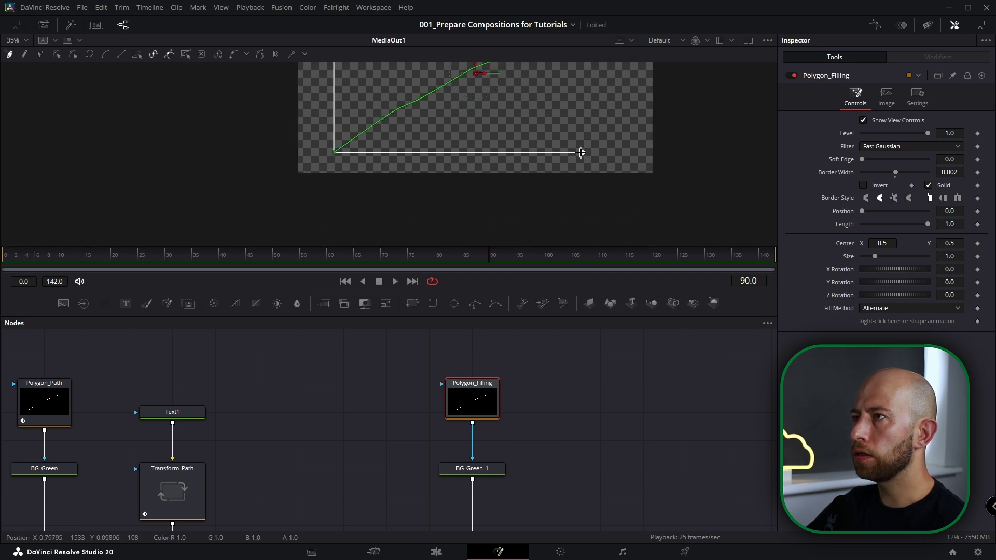
pyautogui.click(581, 152)
pyautogui.scroll(-3, 581, 152)
pyautogui.moveTo(576, 166); pyautogui.dragTo(570, 135)
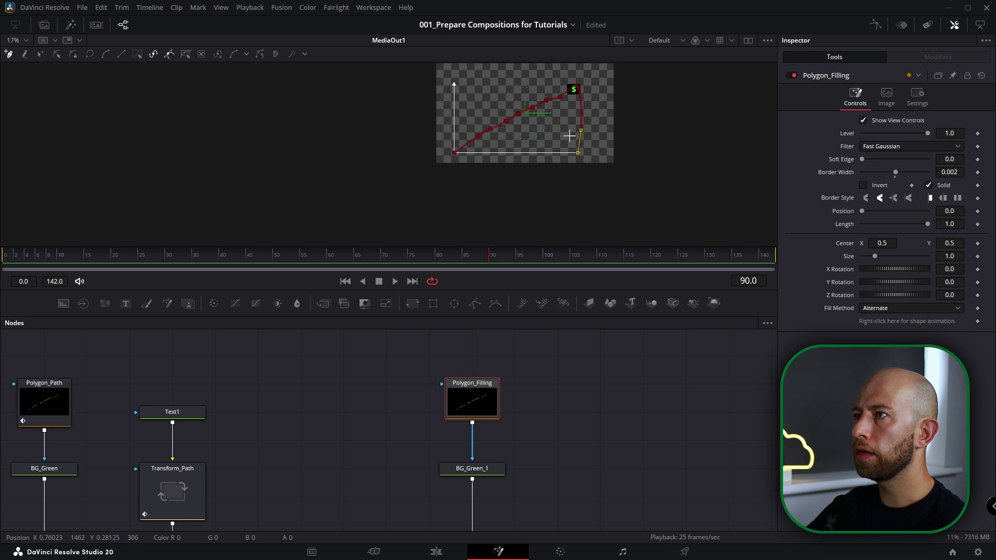
pyautogui.moveTo(456, 152); pyautogui.dragTo(460, 157)
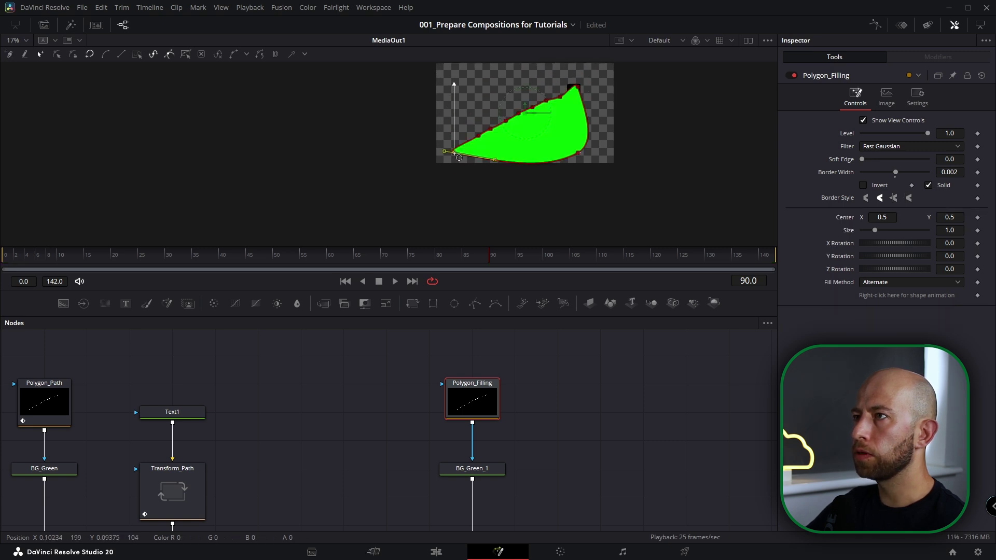
pyautogui.moveTo(539, 147); pyautogui.dragTo(545, 123)
# Rename the Merge_Under_2 node as Merge_Under_Filling.
pyautogui.scroll(-3, 472, 486)
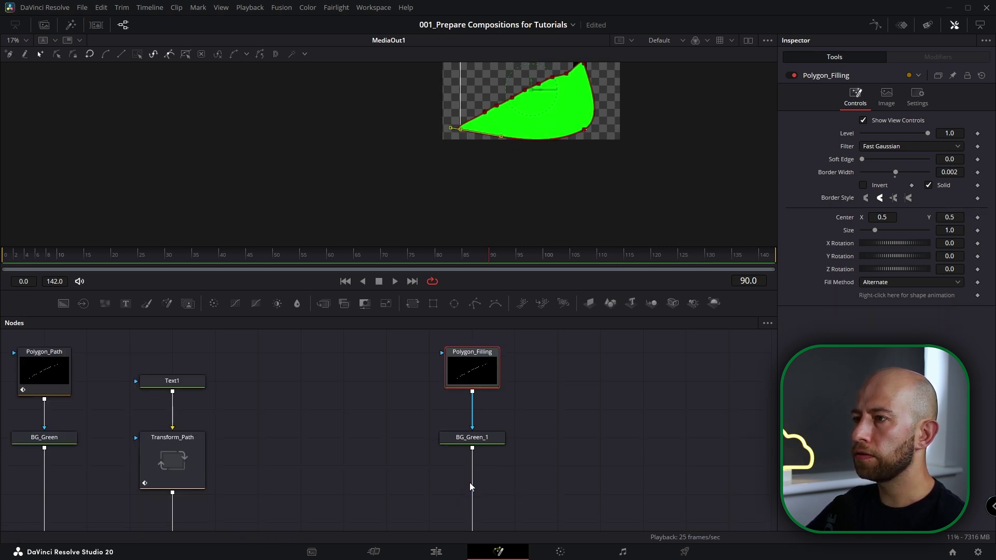
pyautogui.click(472, 485)
pyautogui.press('F2')
pyautogui.press('Right')
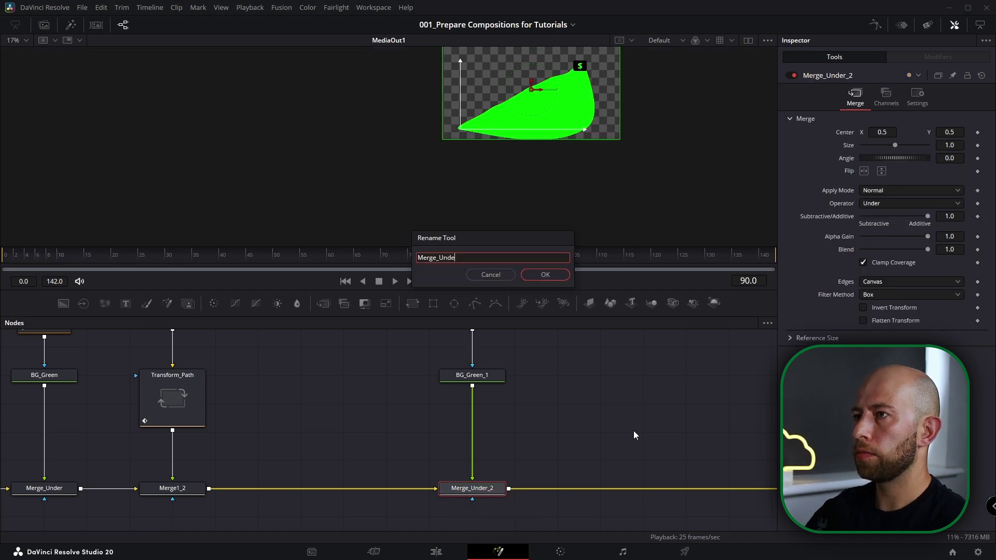
pyautogui.write('r_Filling')
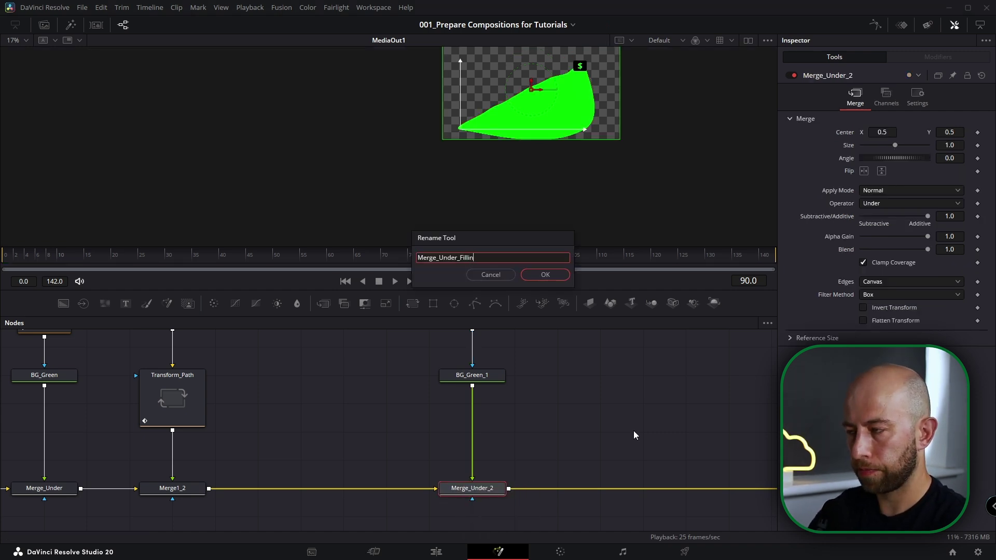
pyautogui.press('Return')
# Align the handles of Polygon_Filling's origin point with the green line on one side and the horizontal axis on the other.
pyautogui.scroll(3, 490, 394)
pyautogui.click(472, 430)
pyautogui.scroll(8, 498, 121)
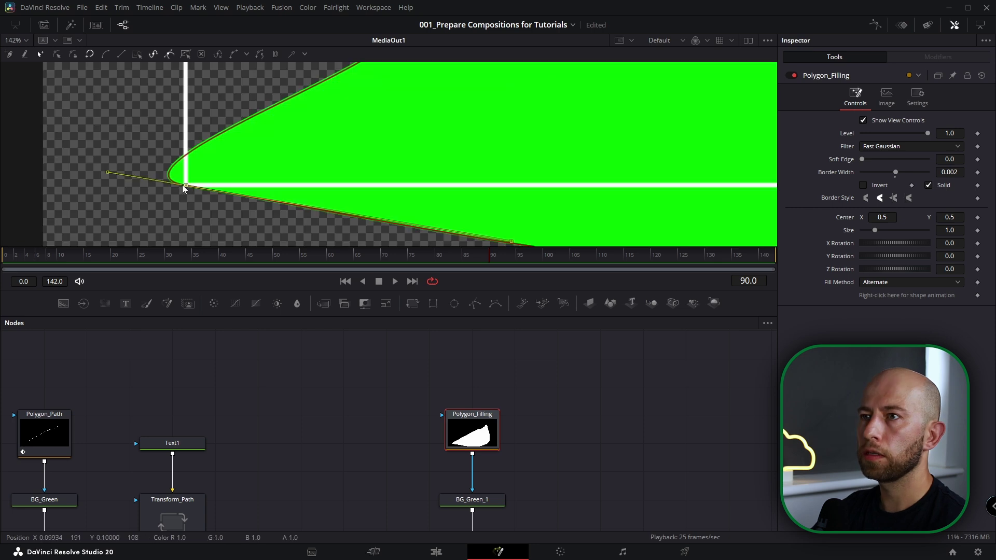
pyautogui.moveTo(105, 172); pyautogui.dragTo(245, 145)
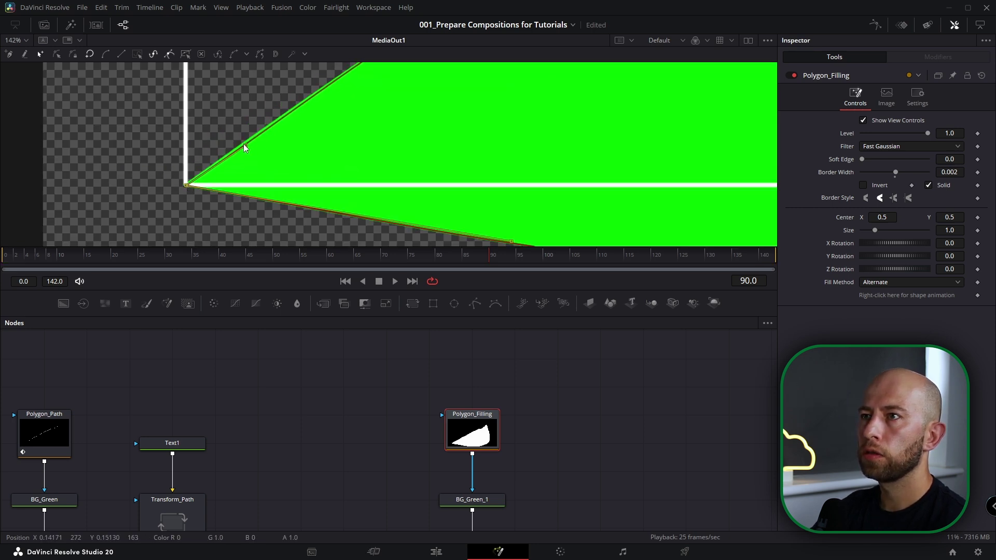
pyautogui.keyDown('ctrl'); pyautogui.click(244, 142); pyautogui.keyUp('ctrl')
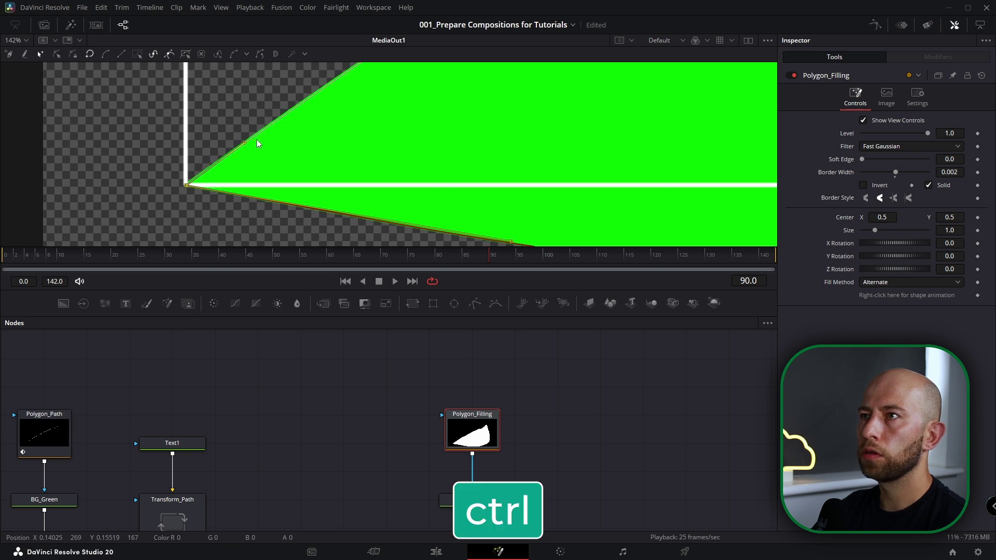
pyautogui.scroll(-2, 317, 131)
pyautogui.moveTo(399, 115)
pyautogui.mouseDown()
pyautogui.moveTo(392, 174)
pyautogui.moveTo(385, 118)
pyautogui.mouseUp()
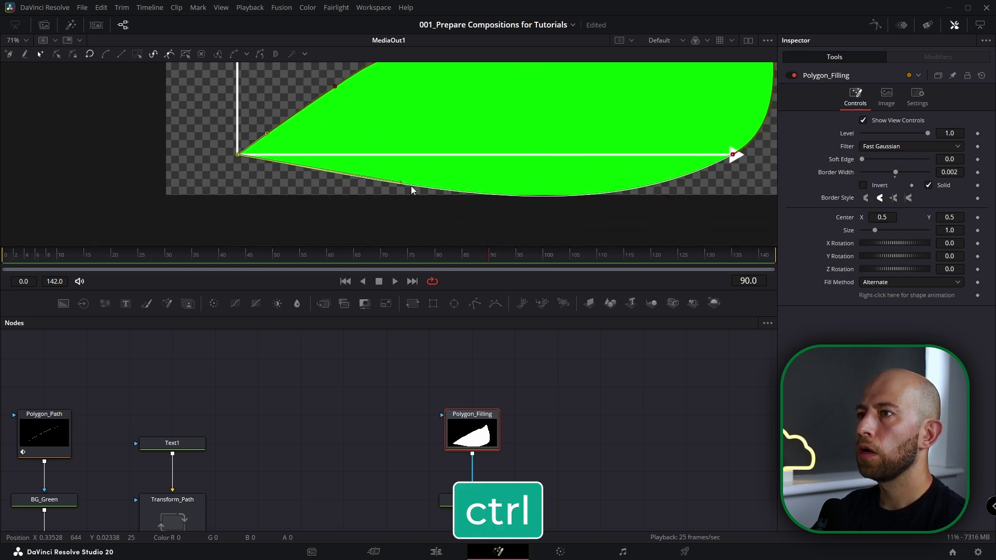
pyautogui.moveTo(400, 182); pyautogui.dragTo(513, 155)
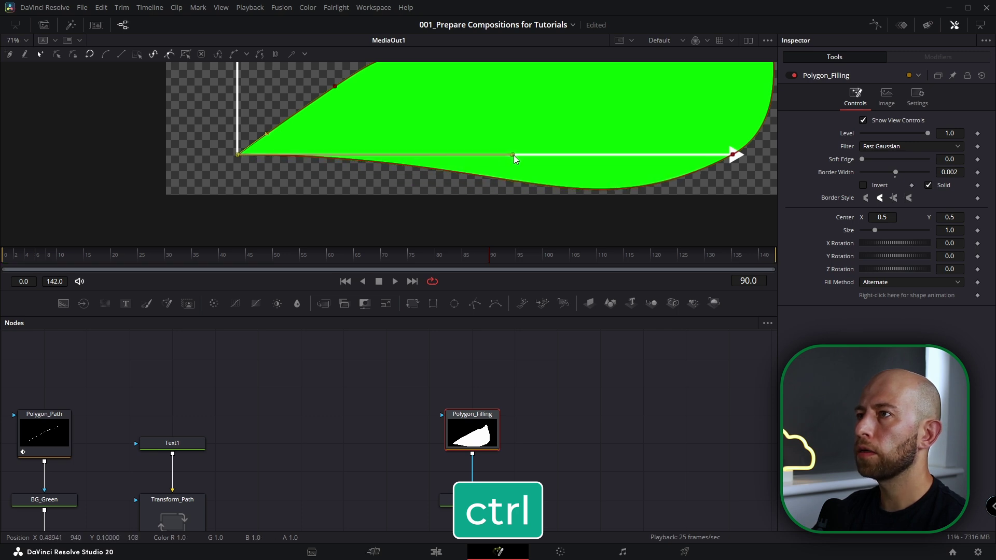
# Adjust the handles of Polygon_Filling's point at the arrow tip so its bottom edge follows the horizontal axis and its outer edge runs nearly vertical.
pyautogui.moveTo(732, 155); pyautogui.dragTo(580, 154)
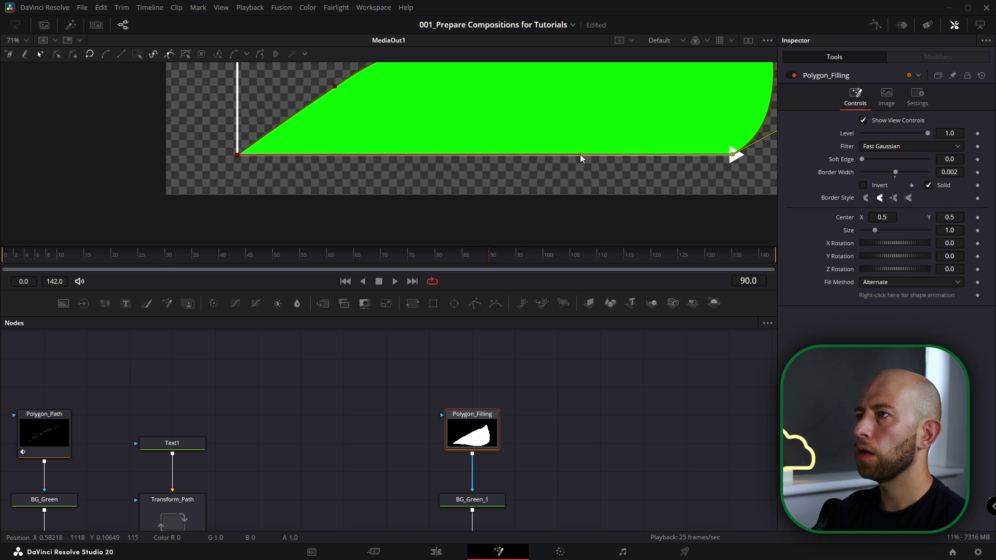
pyautogui.moveTo(653, 144); pyautogui.dragTo(457, 226)
pyautogui.scroll(-2, 569, 205)
pyautogui.moveTo(602, 198); pyautogui.dragTo(550, 182)
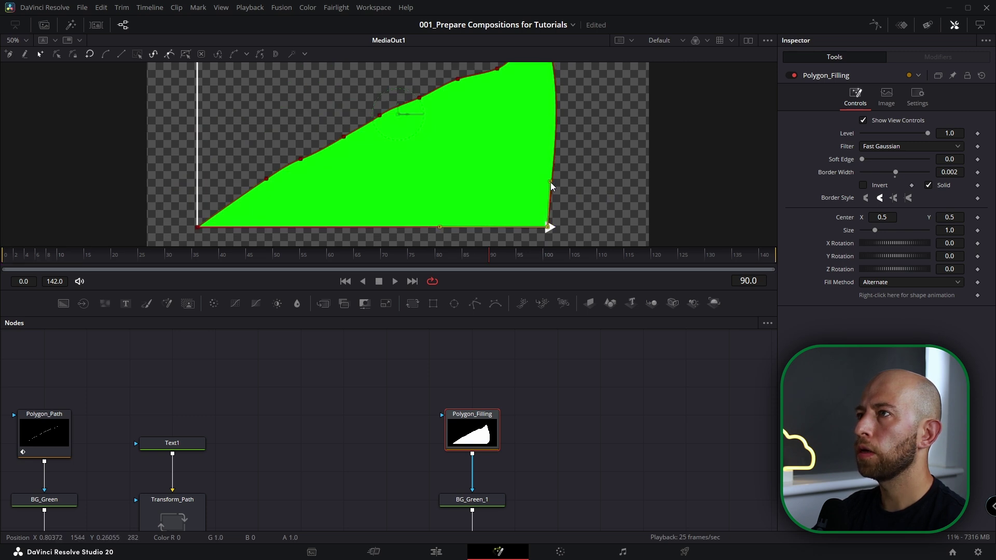
pyautogui.scroll(3, 562, 199)
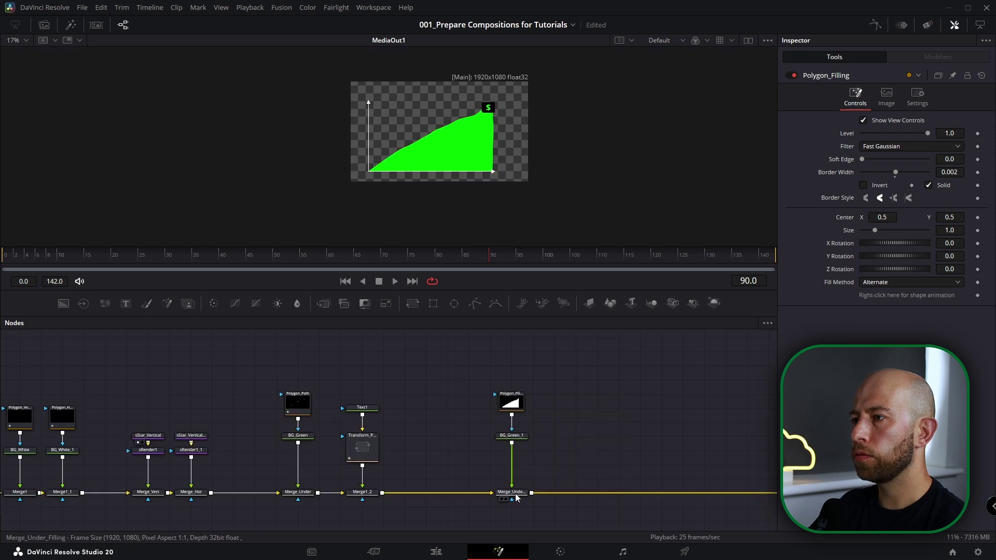
# Try lowering the Blend of Merge_Under_Filling.
pyautogui.click(513, 492)
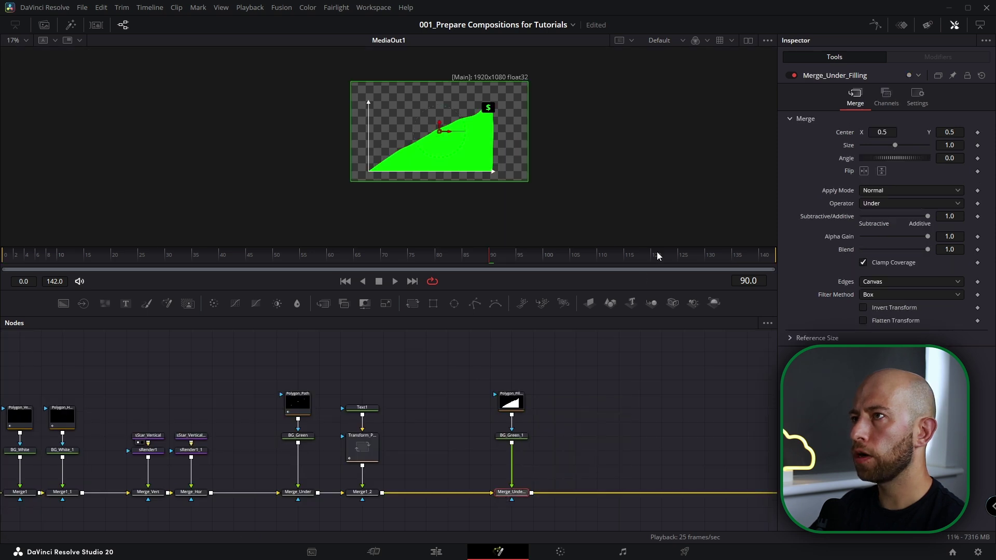
pyautogui.scroll(3, 512, 512)
pyautogui.scroll(-1, 509, 500)
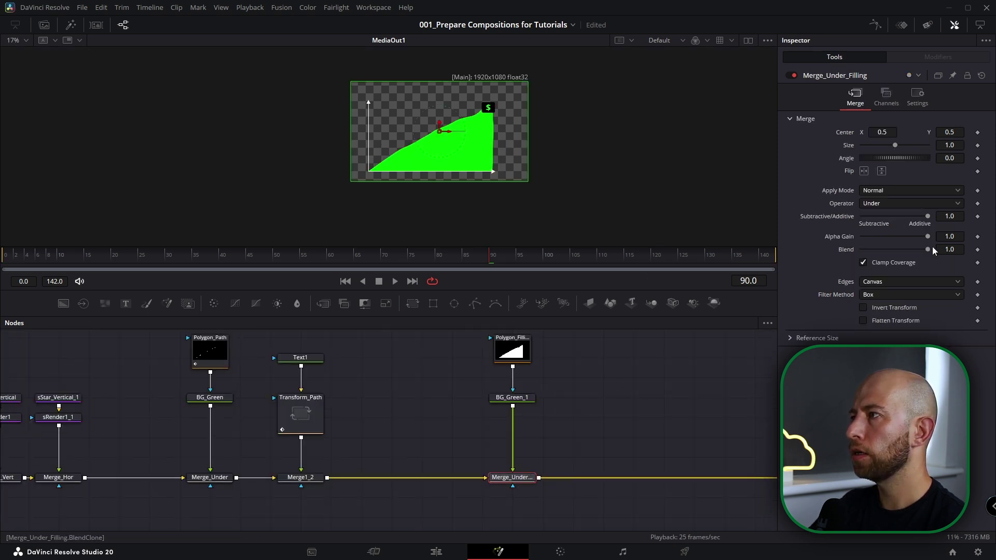
pyautogui.moveTo(926, 248); pyautogui.dragTo(911, 252)
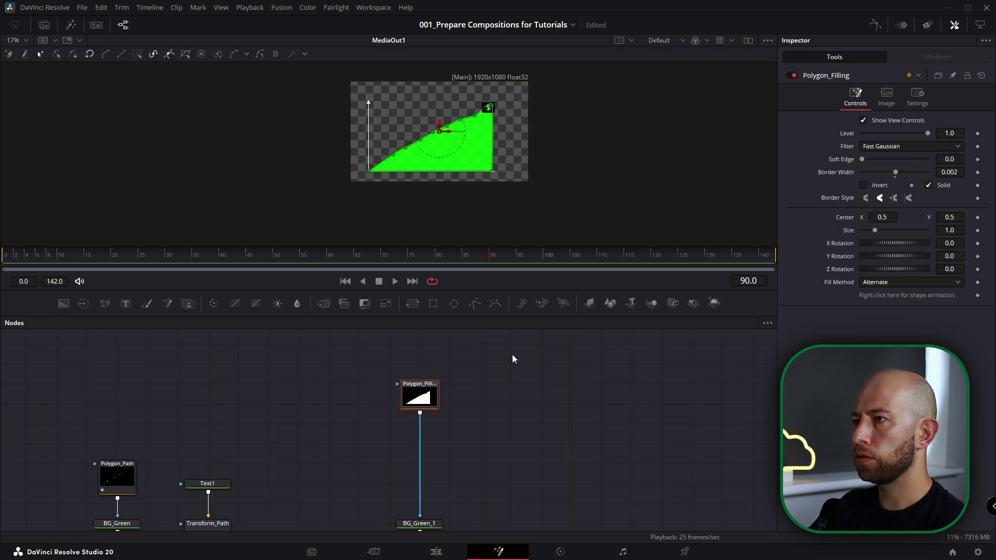
# Add a Rectangle mask between Polygon_Filling and BG_Green_1 and set its Paint Mode to Minimum.
pyautogui.click(433, 304)
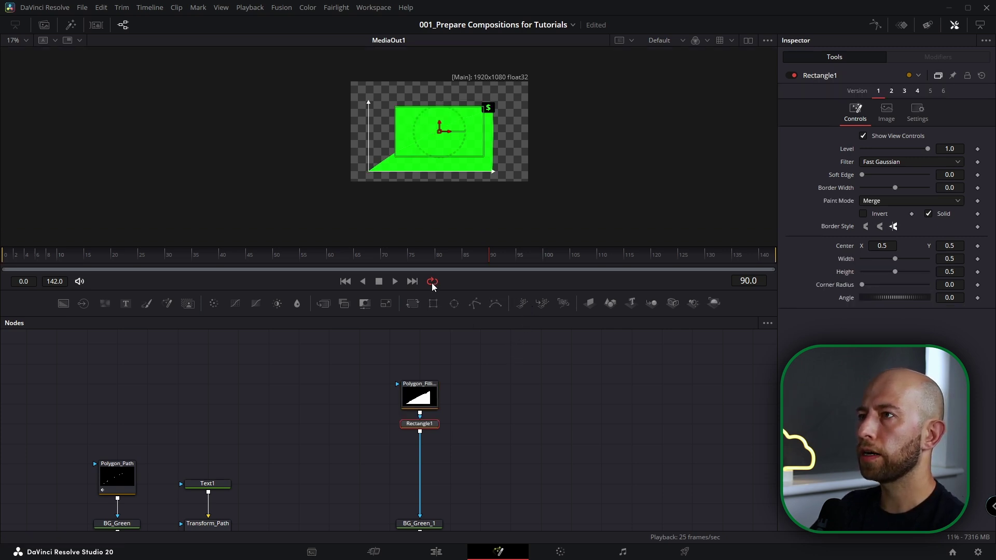
pyautogui.click(894, 204)
pyautogui.click(893, 250)
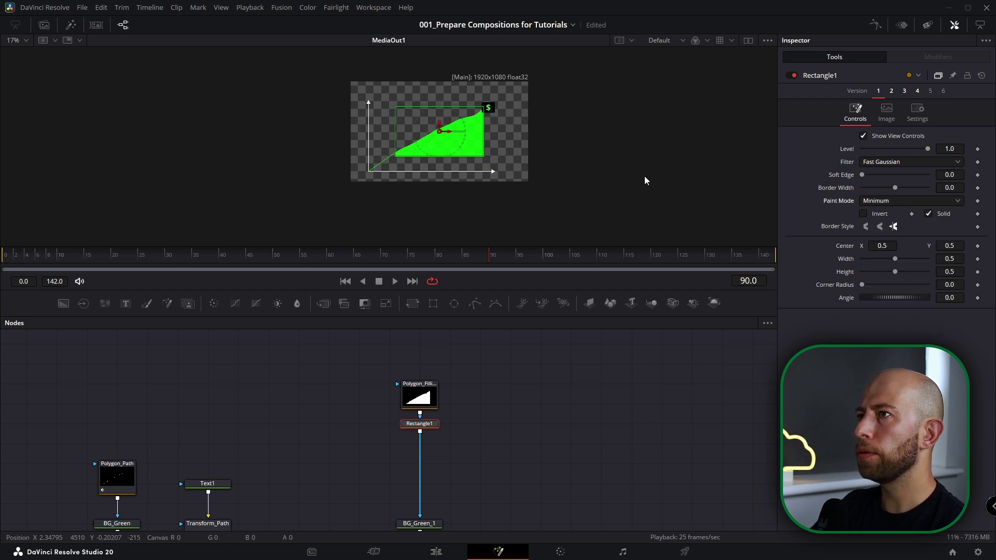
# Resize Rectangle1 to about 0.93 wide and 1.03 high, centered at about X 0.34, Y 0.29, to cover the filling.
pyautogui.moveTo(439, 131); pyautogui.dragTo(403, 101)
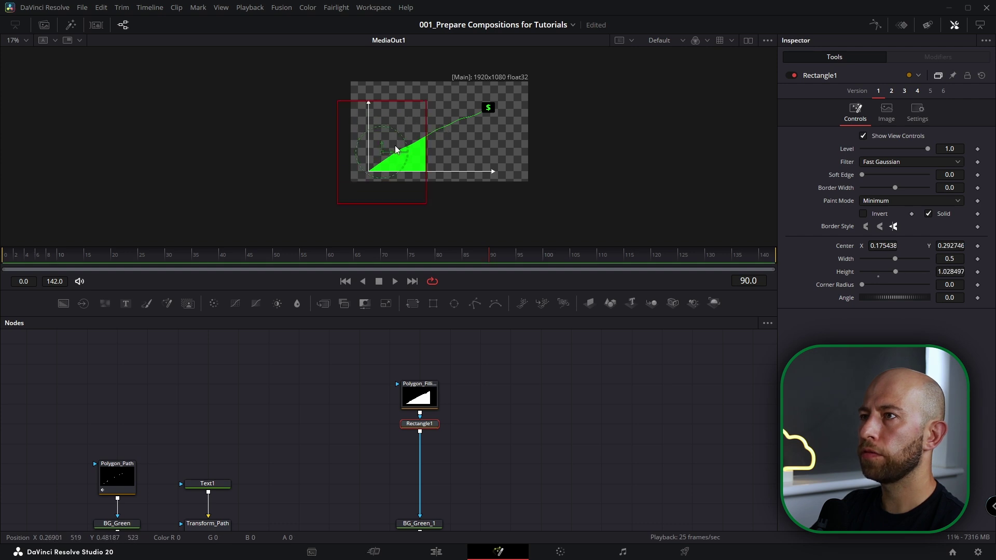
pyautogui.moveTo(428, 160); pyautogui.dragTo(451, 158)
pyautogui.moveTo(392, 152)
pyautogui.mouseDown()
pyautogui.moveTo(440, 141)
pyautogui.moveTo(329, 147)
pyautogui.moveTo(406, 146)
pyautogui.mouseUp()
pyautogui.moveTo(463, 158); pyautogui.dragTo(479, 158)
pyautogui.moveTo(406, 153)
pyautogui.mouseDown()
pyautogui.moveTo(395, 152)
pyautogui.moveTo(416, 151)
pyautogui.moveTo(297, 158)
pyautogui.moveTo(420, 151)
pyautogui.mouseUp()
# Show the Rectangle1 node as a tile picture below Polygon_Filling and rename it as Rectangle_filling.
pyautogui.moveTo(427, 426); pyautogui.dragTo(431, 446)
pyautogui.rightClick(433, 447)
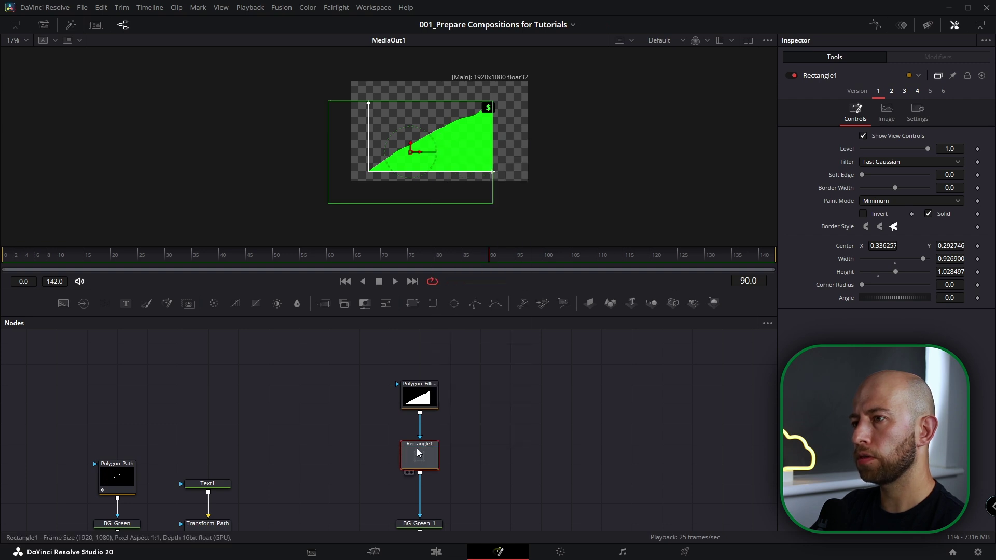
pyautogui.moveTo(418, 452); pyautogui.dragTo(418, 432)
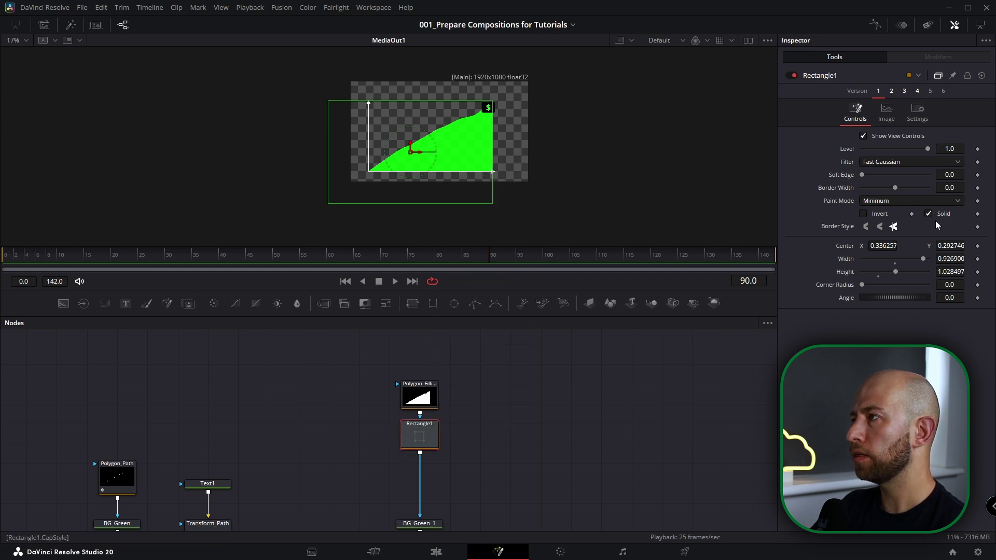
pyautogui.press('F2')
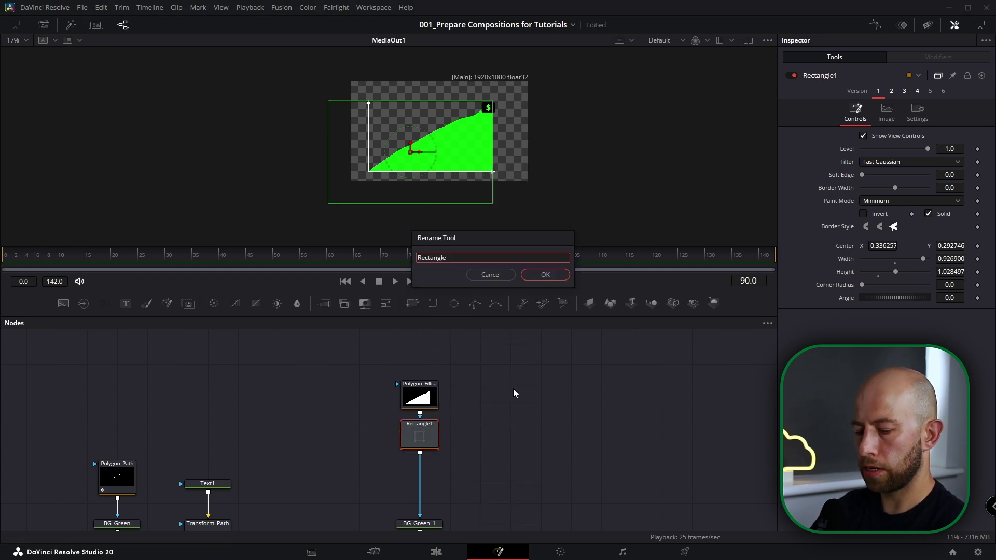
pyautogui.press('BackSpace')
pyautogui.write('_filling')
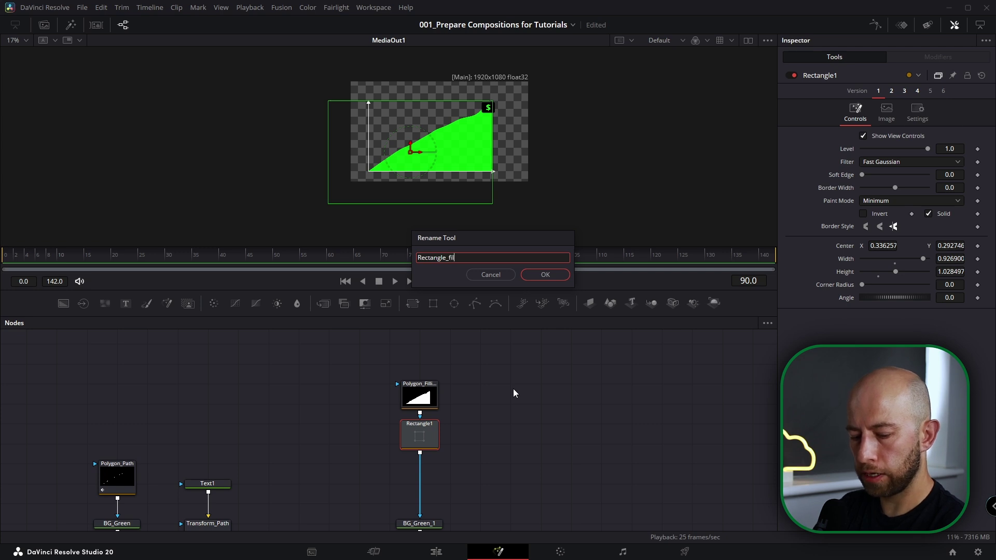
pyautogui.press('Return')
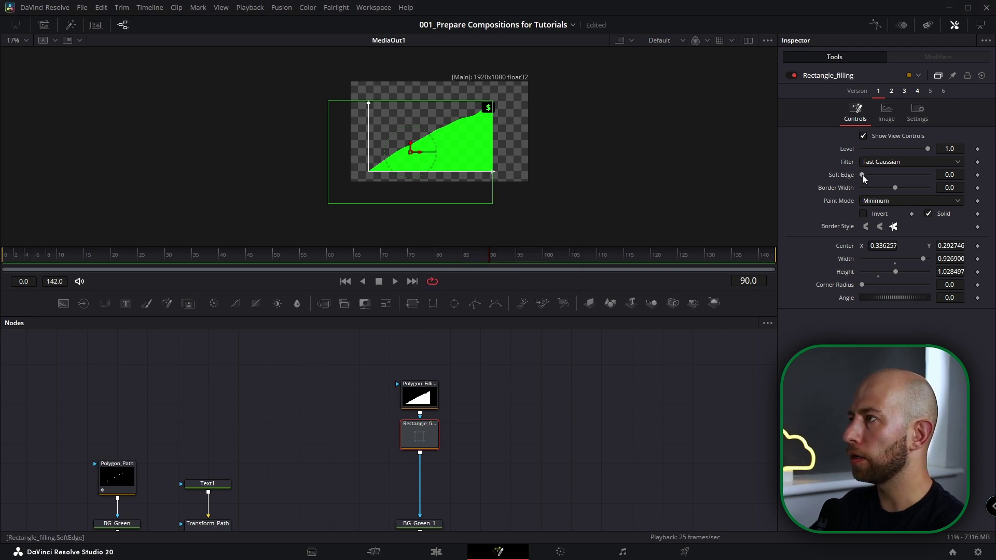
# Set Rectangle_filling's Soft Edge to 0.0677 and Center X to about 0.269, with its view controls hidden.
pyautogui.moveTo(862, 175); pyautogui.dragTo(876, 175)
pyautogui.click(863, 136)
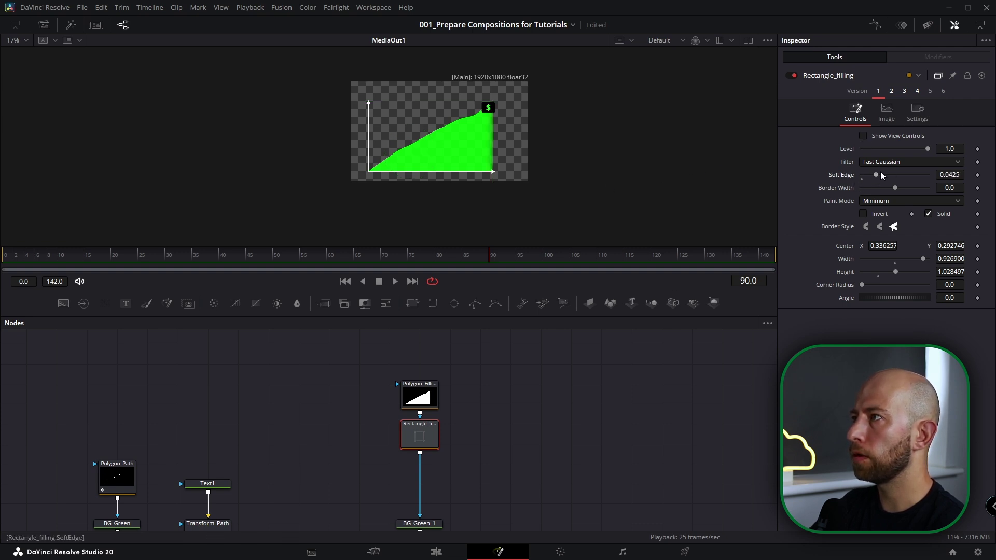
pyautogui.moveTo(878, 177); pyautogui.dragTo(885, 176)
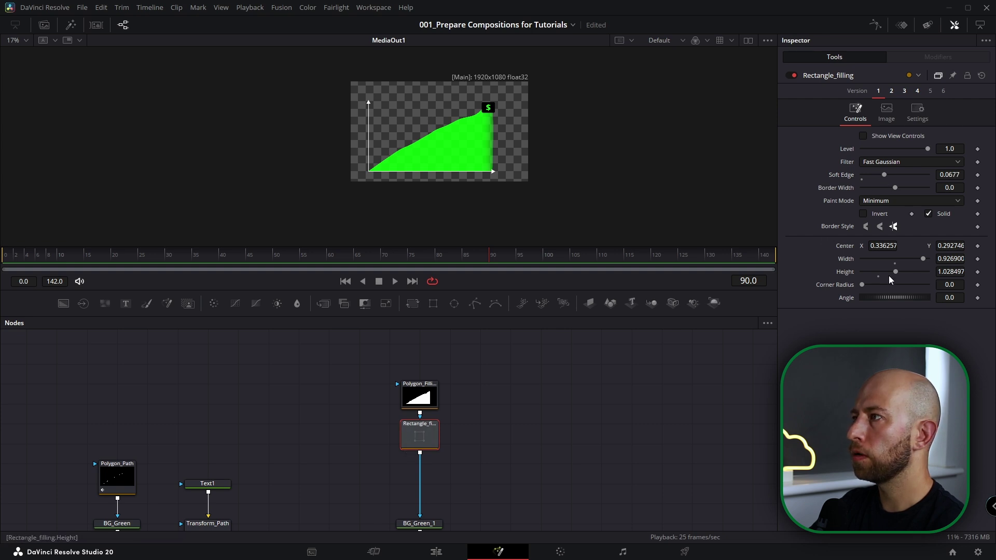
pyautogui.moveTo(885, 246); pyautogui.dragTo(877, 246)
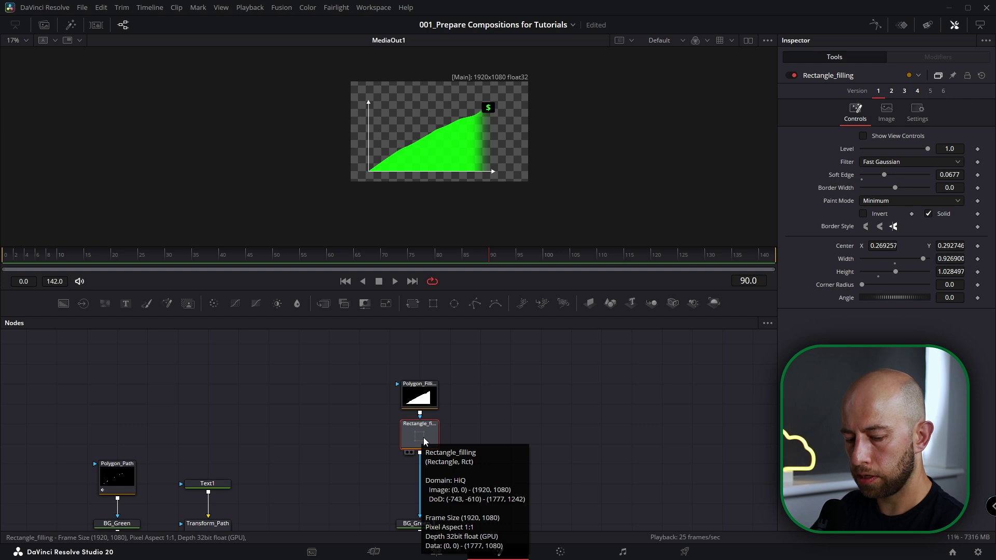
# Duplicate Rectangle_filling directly after itself in the mask chain and show the copy's view controls.
pyautogui.hotkey('ctrl', 'c')
pyautogui.hotkey('ctrl', 'v')
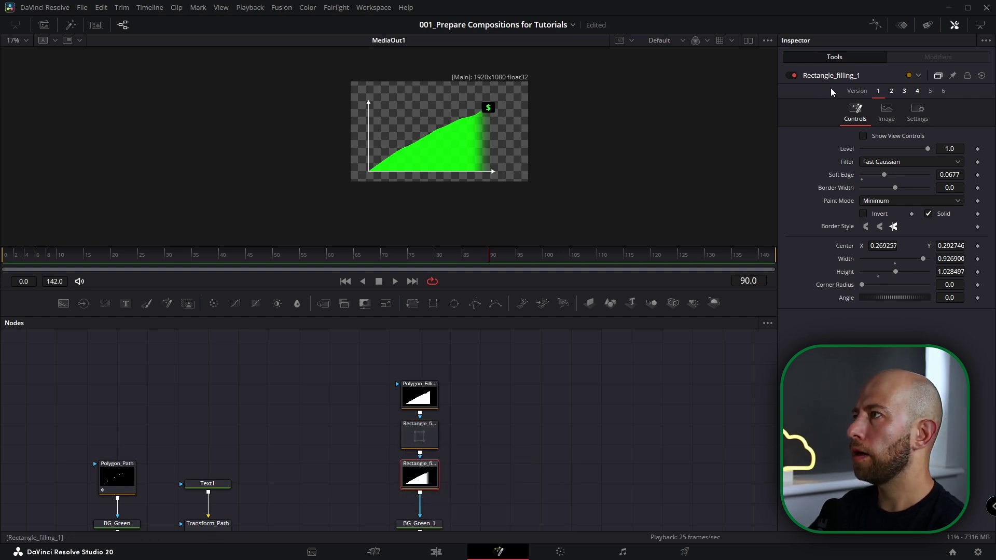
pyautogui.click(863, 136)
# Center Rectangle_filling_1 at about X 0.41, Y 0.69 and set its Soft Edge to 0.2 to fade the filling's lower edge.
pyautogui.moveTo(401, 142); pyautogui.dragTo(424, 113)
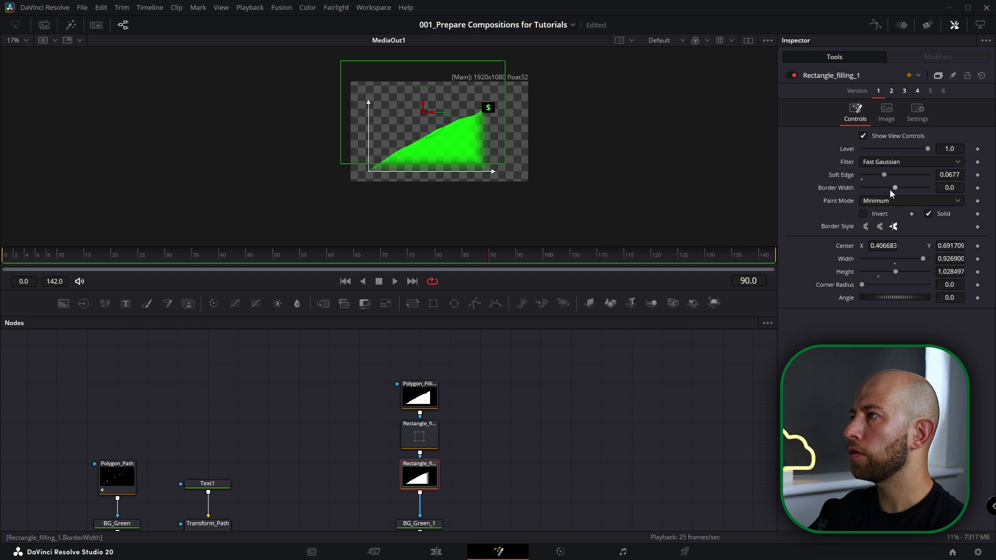
pyautogui.moveTo(885, 175); pyautogui.dragTo(994, 187)
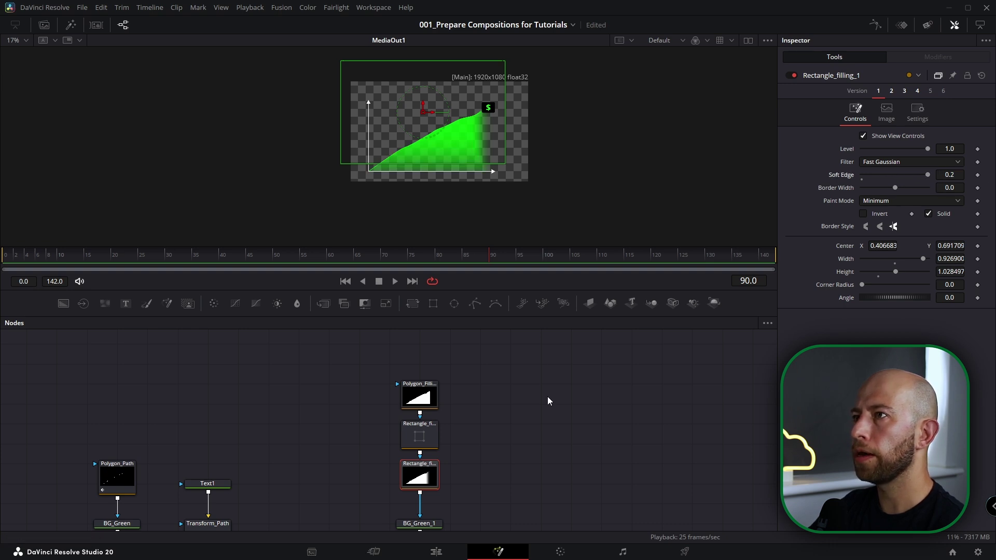
# Show Rectangle_filling's view controls and shift its Center X to about 0.307 to extend the filling.
pyautogui.click(419, 438)
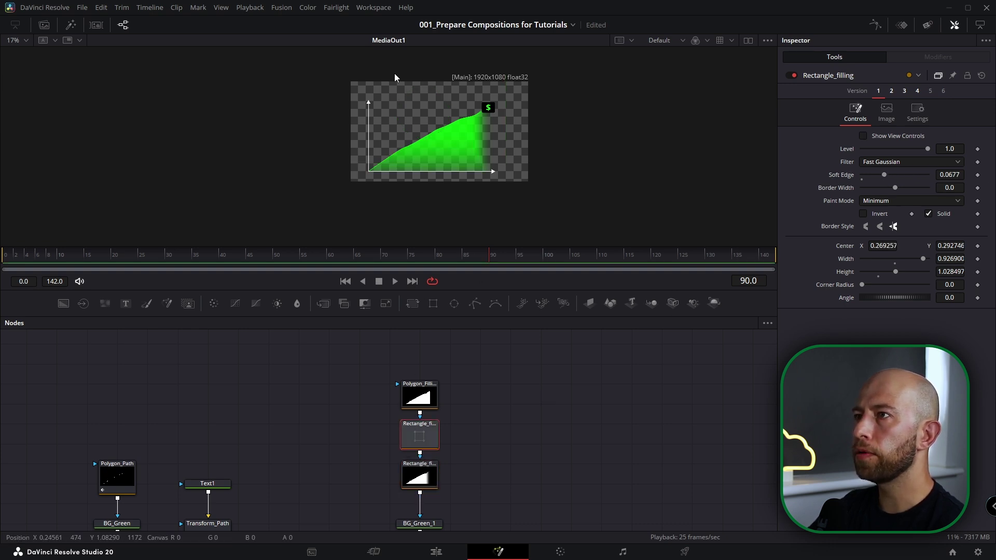
pyautogui.click(862, 135)
pyautogui.moveTo(412, 152); pyautogui.dragTo(414, 130)
pyautogui.click(602, 435)
# Raise Rectangle_filling_1's Center Y to about 0.76 so the filling fades out higher above the horizontal axis.
pyautogui.scroll(1, 480, 157)
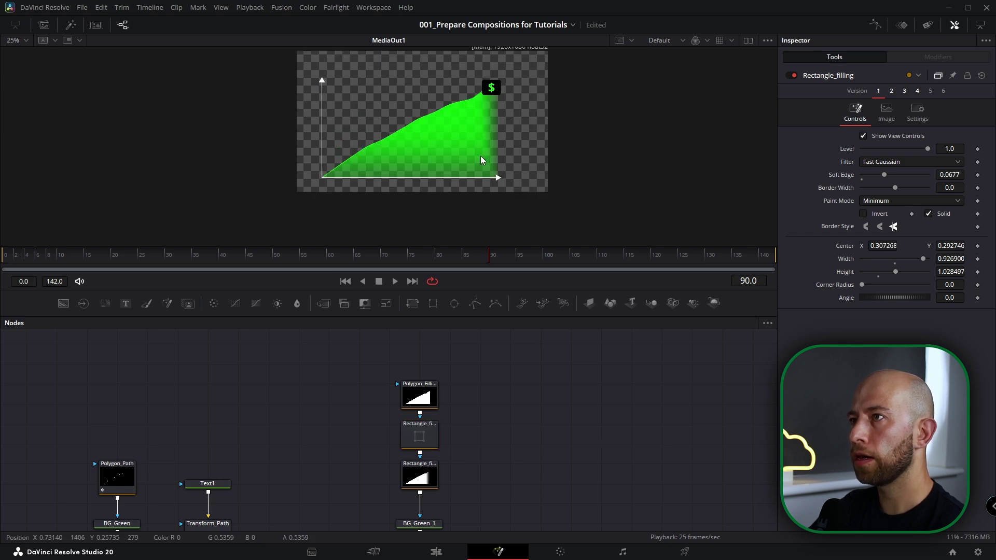
pyautogui.click(419, 473)
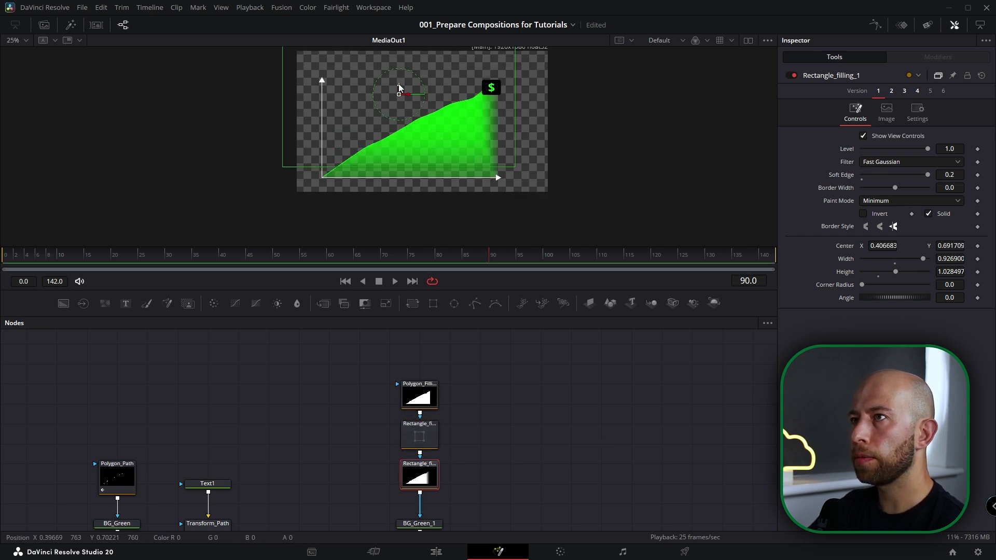
pyautogui.moveTo(400, 83); pyautogui.dragTo(403, 73)
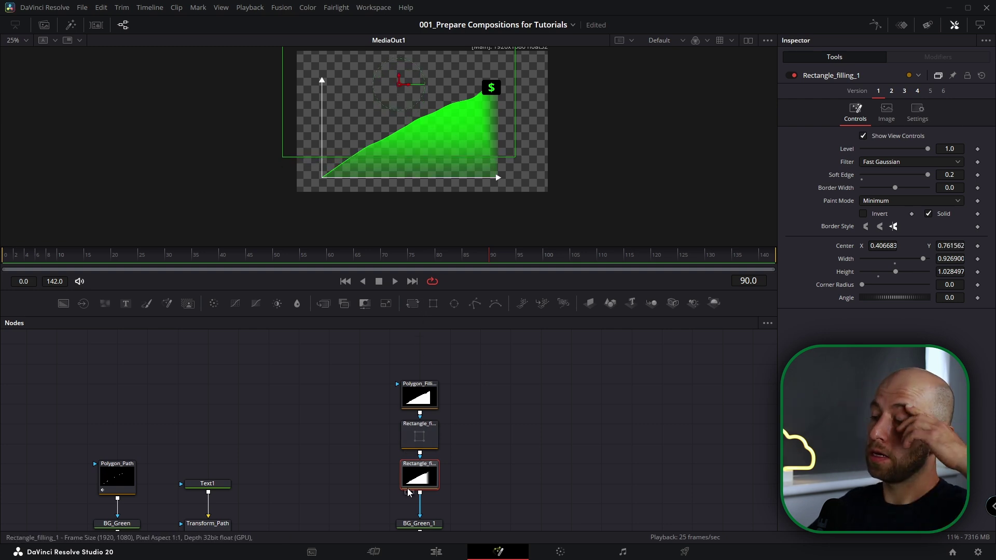
# Set the Blend of Merge_Under_Filling to 0.8.
pyautogui.scroll(-5, 406, 492)
pyautogui.click(420, 417)
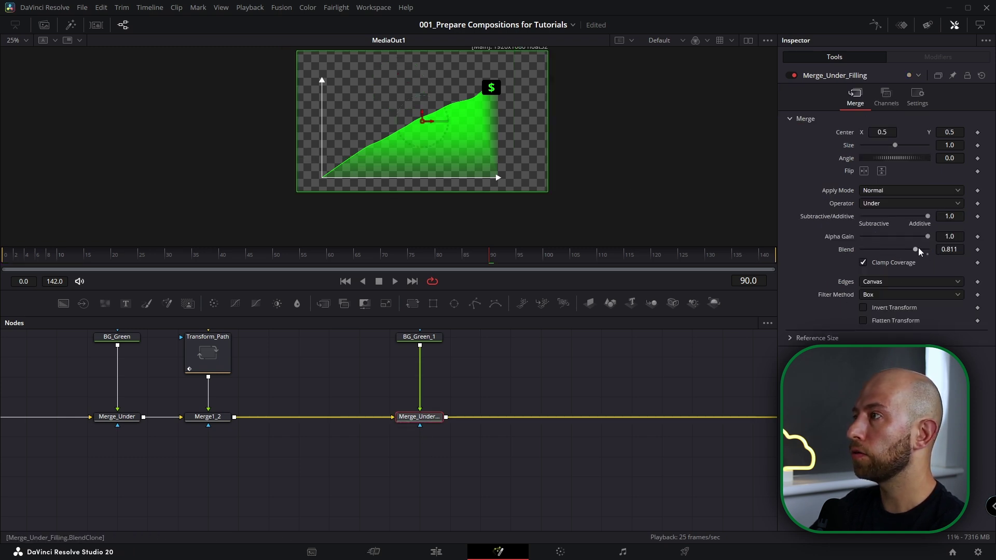
pyautogui.moveTo(915, 250); pyautogui.dragTo(918, 251)
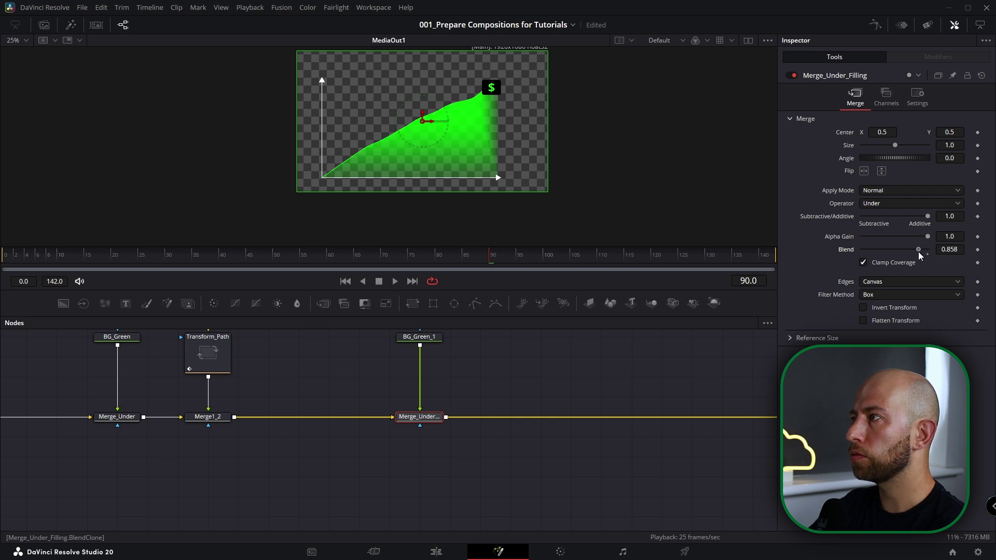
pyautogui.press('BackSpace')
pyautogui.press('BackSpace')
pyautogui.press('Tab')
pyautogui.click(677, 393)
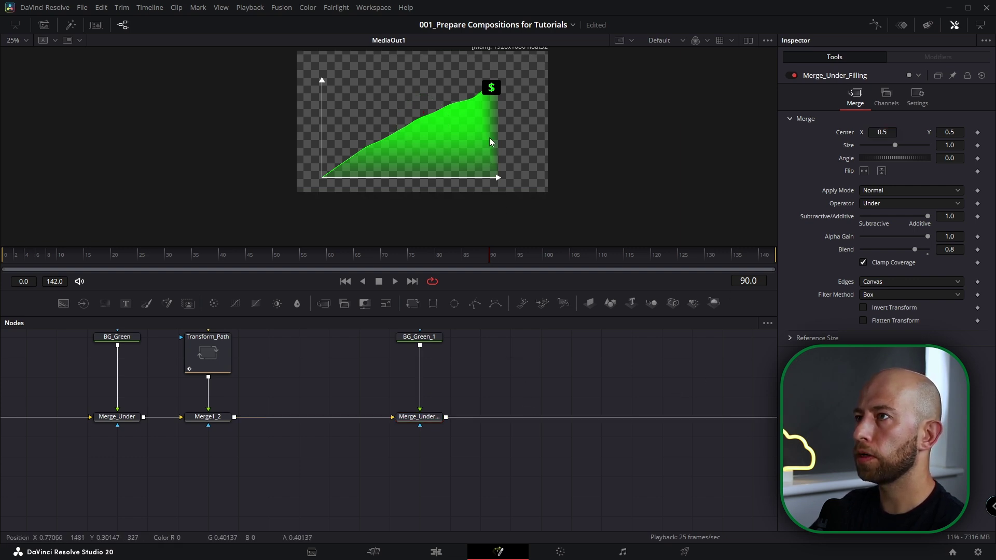
# Add a Background node and merge it into the main chain directly after Merge_Under_Filling.
pyautogui.moveTo(489, 138); pyautogui.dragTo(496, 152)
pyautogui.scroll(-2, 467, 380)
pyautogui.moveTo(467, 380); pyautogui.dragTo(309, 408)
pyautogui.moveTo(63, 303); pyautogui.dragTo(289, 457)
# Insert a Grid tool between Background1_1 and its merge.
pyautogui.click(338, 399)
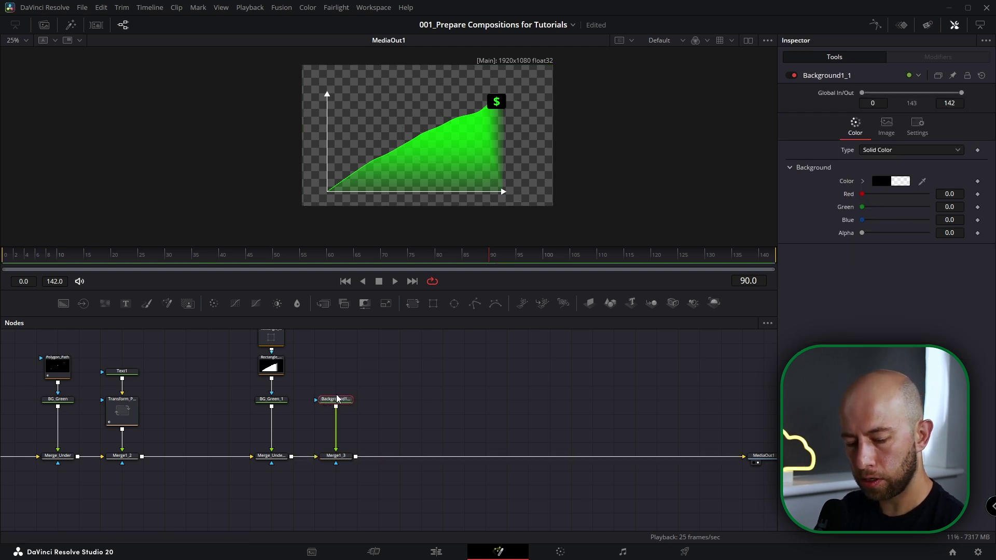
pyautogui.hotkey('shift', 'space')
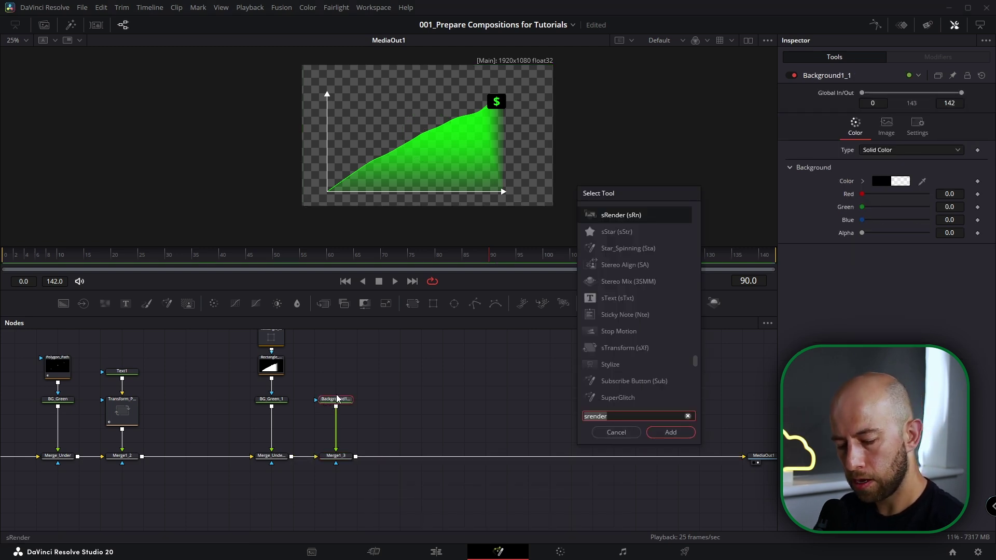
pyautogui.write('grid')
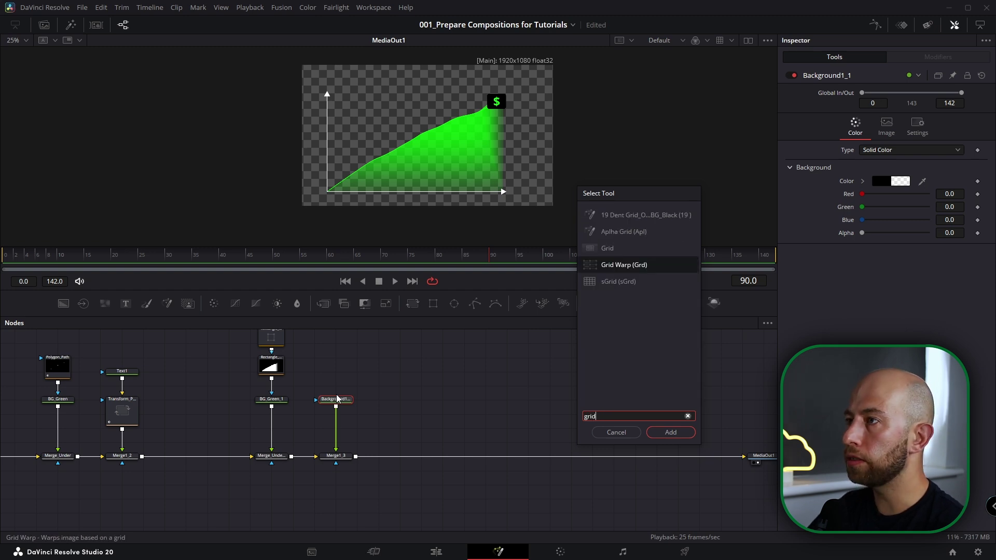
pyautogui.press('Up')
pyautogui.press('Return')
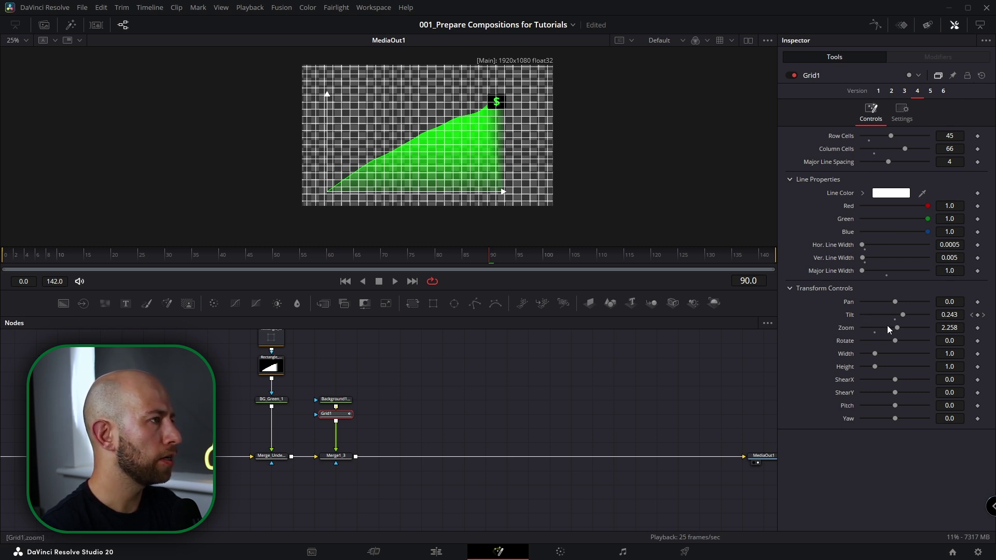
# Reset Grid1's Tilt to 0.0, set Major Line Spacing to 0 and Zoom to about 2.937.
pyautogui.doubleClick(850, 315)
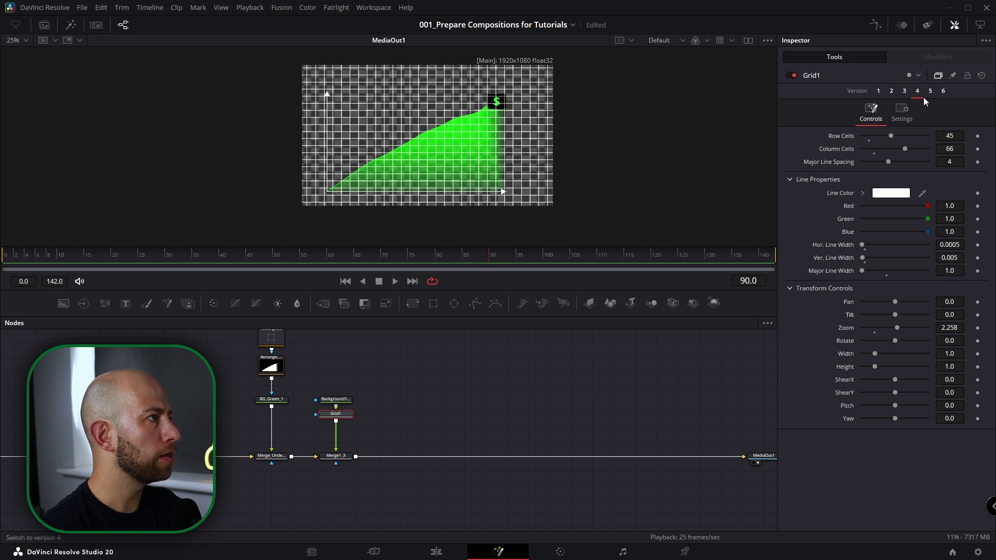
pyautogui.moveTo(886, 163); pyautogui.dragTo(854, 165)
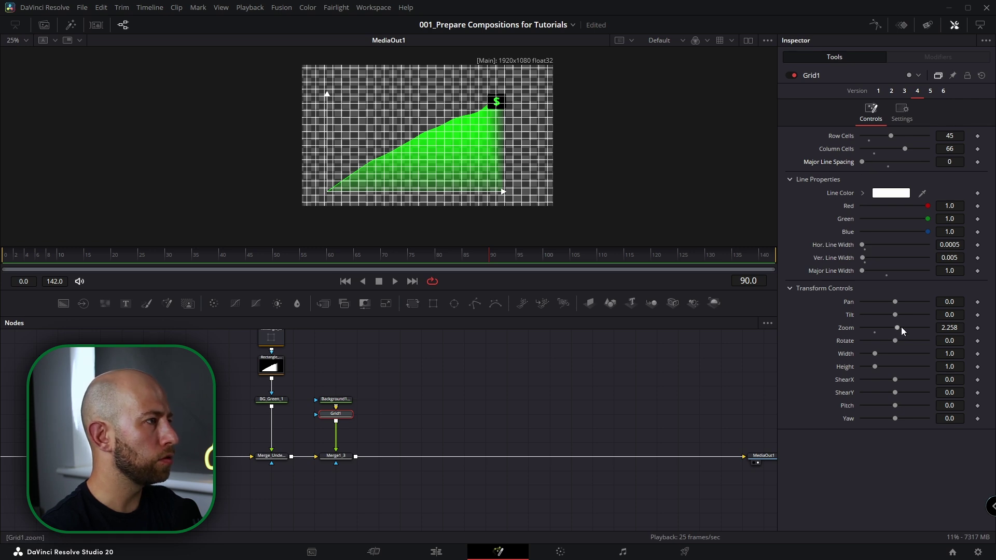
pyautogui.moveTo(898, 328); pyautogui.dragTo(911, 326)
# Move Background1_1 and Grid1 higher above their merge and connect Rectangle_filling_1 to Grid1 as its mask.
pyautogui.moveTo(326, 406); pyautogui.dragTo(365, 427)
pyautogui.moveTo(376, 422); pyautogui.dragTo(376, 380)
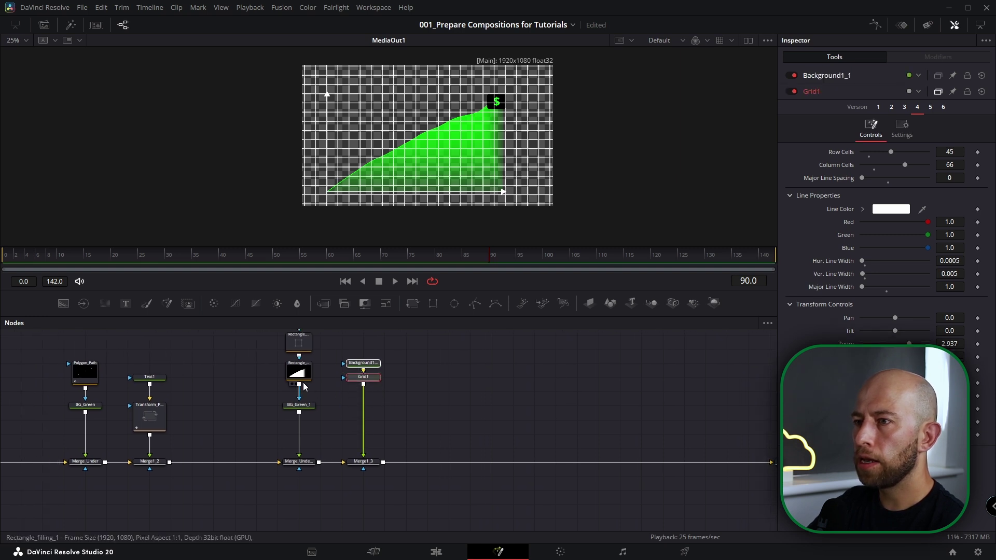
pyautogui.moveTo(299, 384); pyautogui.dragTo(344, 378)
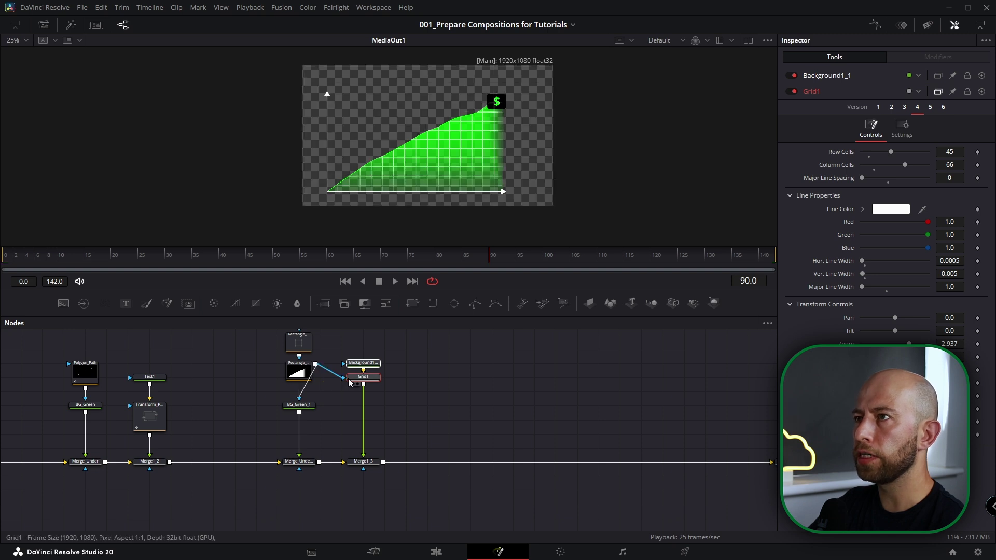
# Reduce Merge1_3's Blend to about 0.543 and Grid1's Zoom to about 1.815.
pyautogui.click(363, 461)
pyautogui.moveTo(927, 262); pyautogui.dragTo(909, 267)
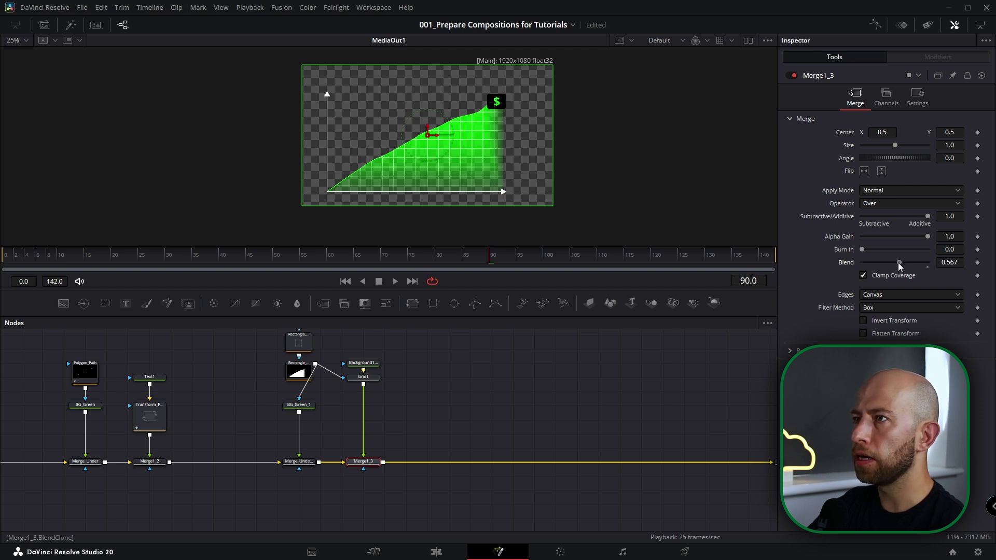
pyautogui.scroll(2, 358, 381)
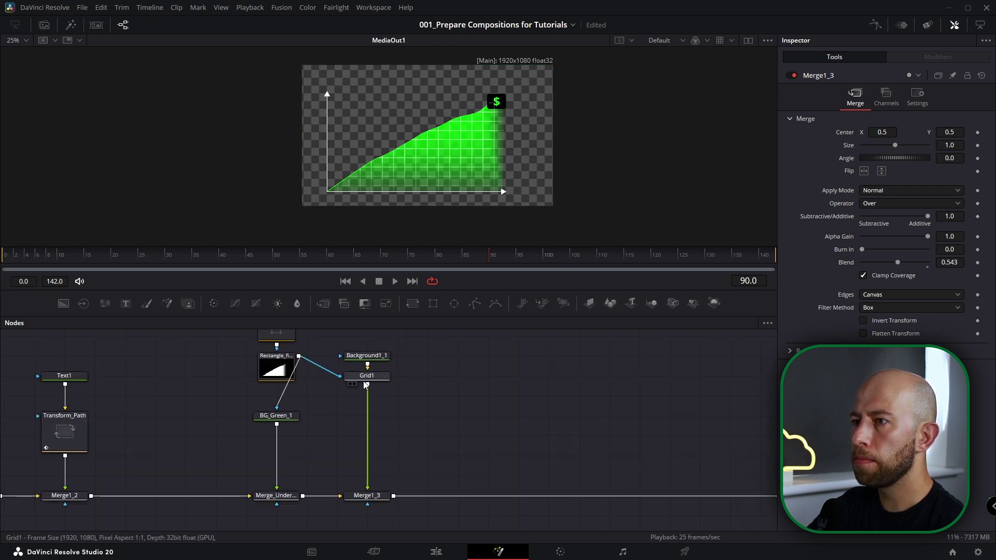
pyautogui.click(370, 376)
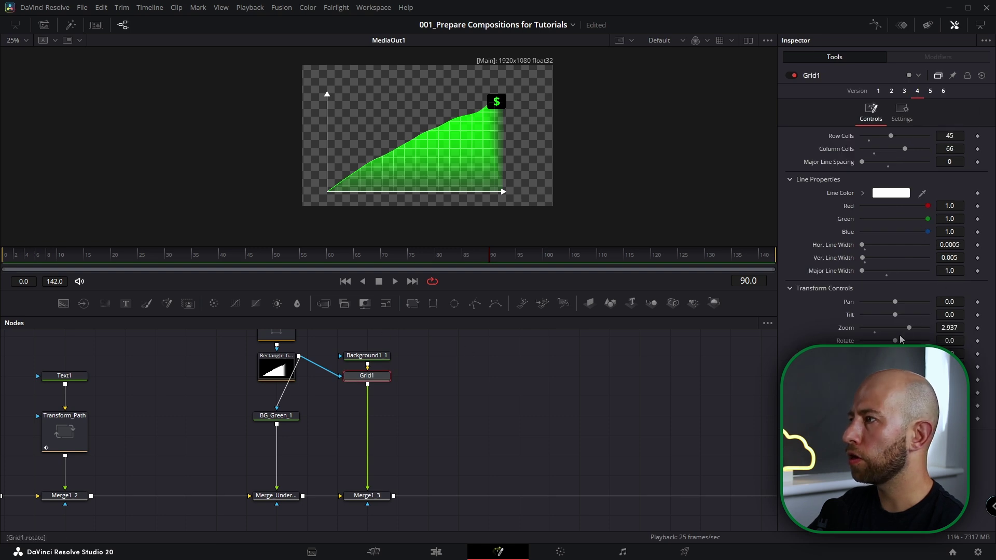
pyautogui.moveTo(909, 330); pyautogui.dragTo(890, 330)
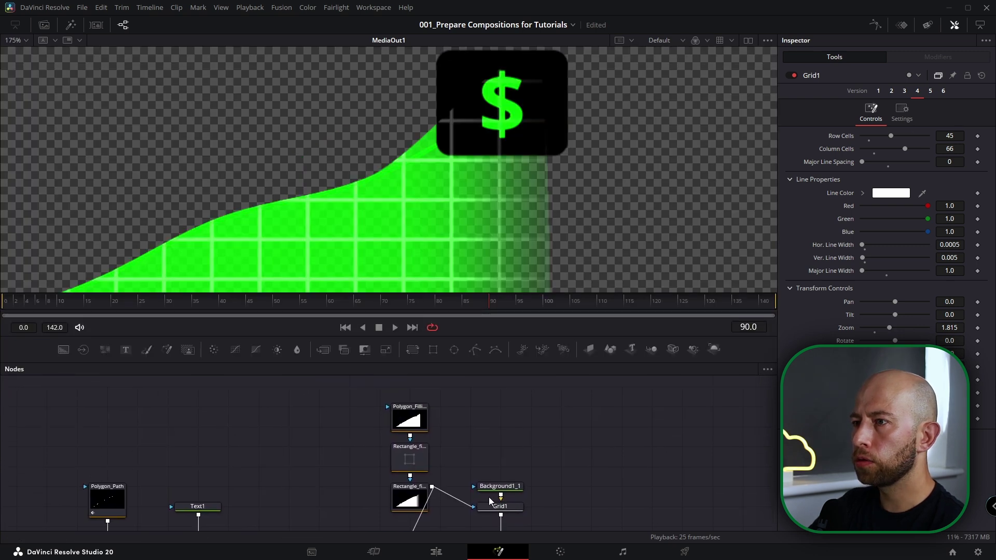
# Move Polygon_Filling's upper-right point down to the right edge of the dollar-sign box.
pyautogui.click(407, 419)
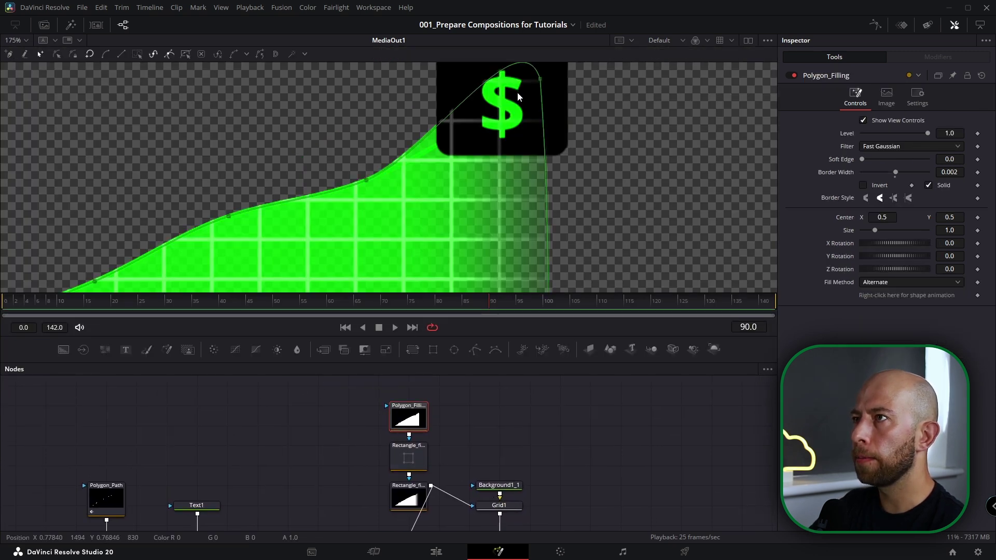
pyautogui.moveTo(518, 97); pyautogui.dragTo(519, 152)
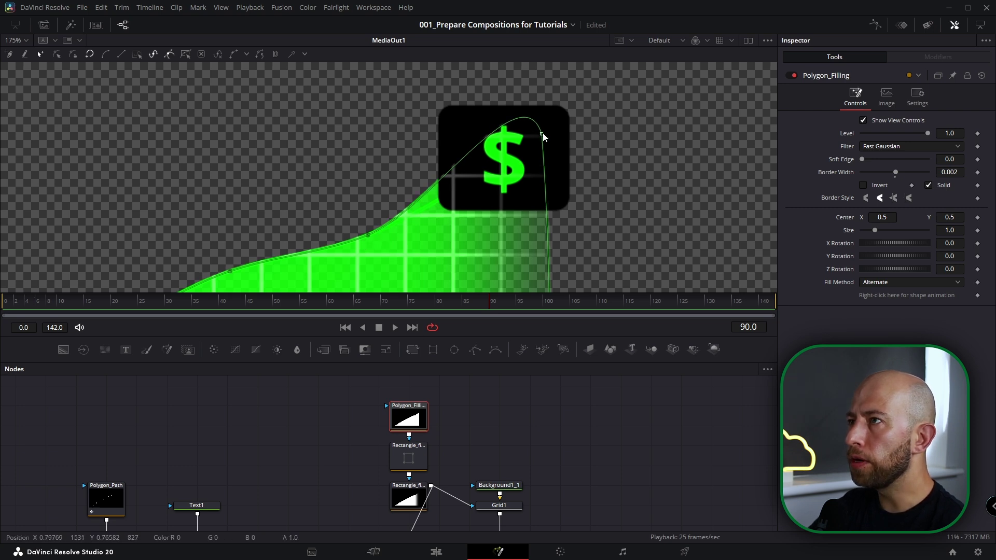
pyautogui.moveTo(542, 135); pyautogui.dragTo(562, 190)
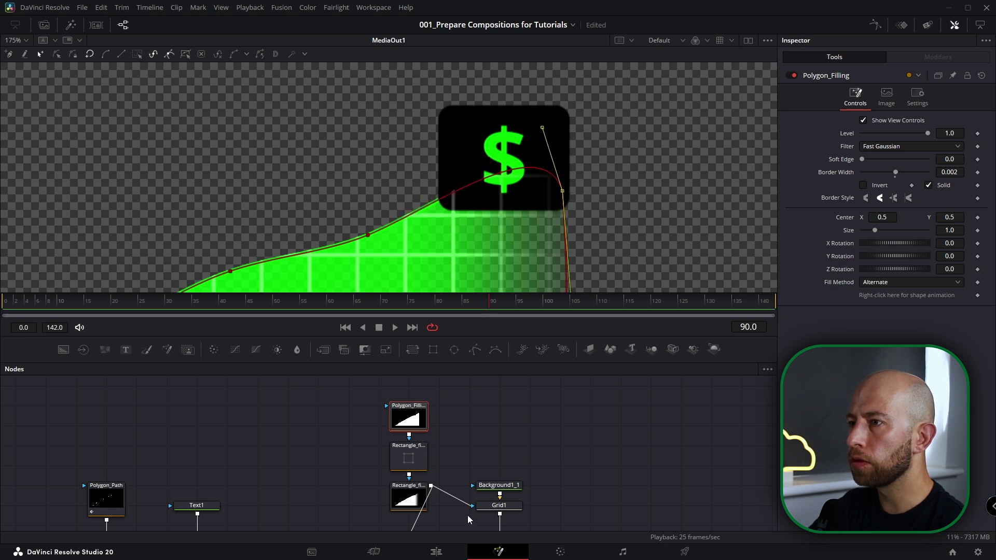
# Disable the Merge1_2 node to hide the dollar sign over the end of the line.
pyautogui.scroll(-3, 468, 520)
pyautogui.moveTo(169, 409); pyautogui.dragTo(283, 387)
pyautogui.scroll(-2, 332, 425)
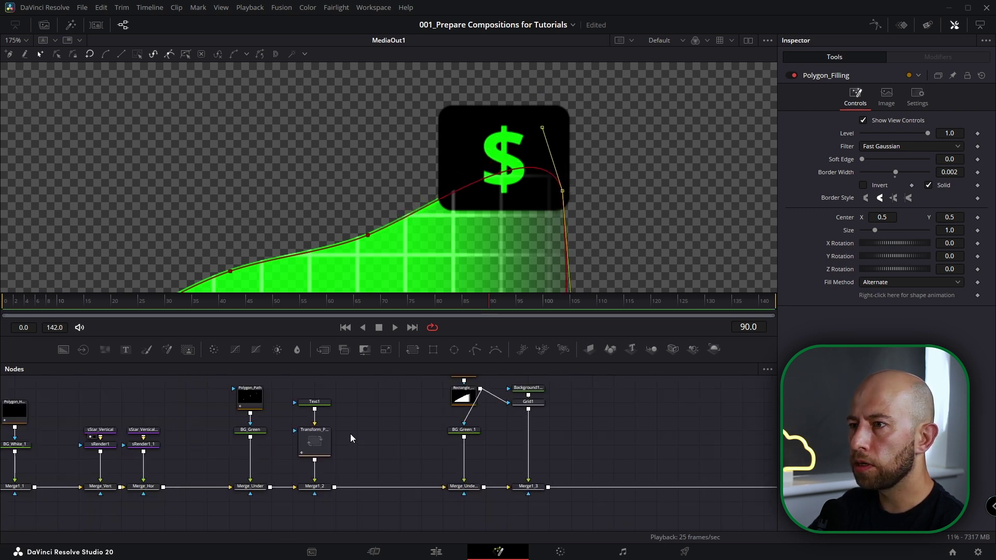
pyautogui.click(319, 488)
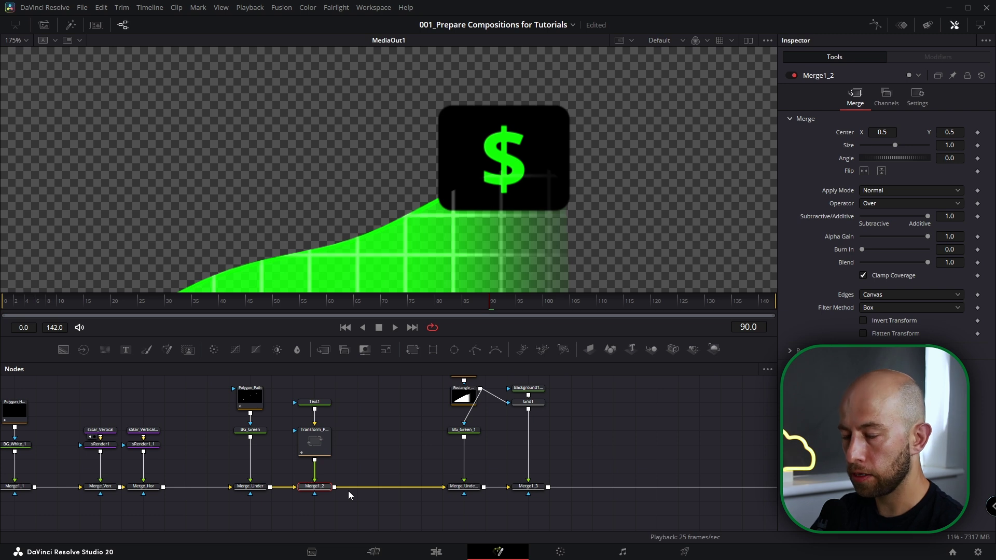
pyautogui.hotkey('ctrl', 'p')
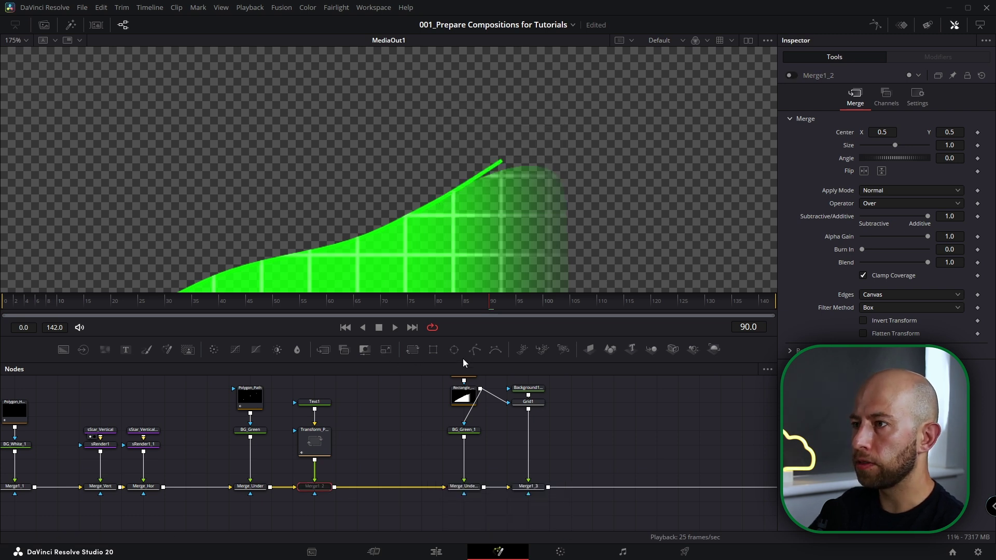
# Adjust Polygon_Filling's upper-right point and its curve handle so the filling's top edge follows the green line to its tip.
pyautogui.scroll(4, 475, 415)
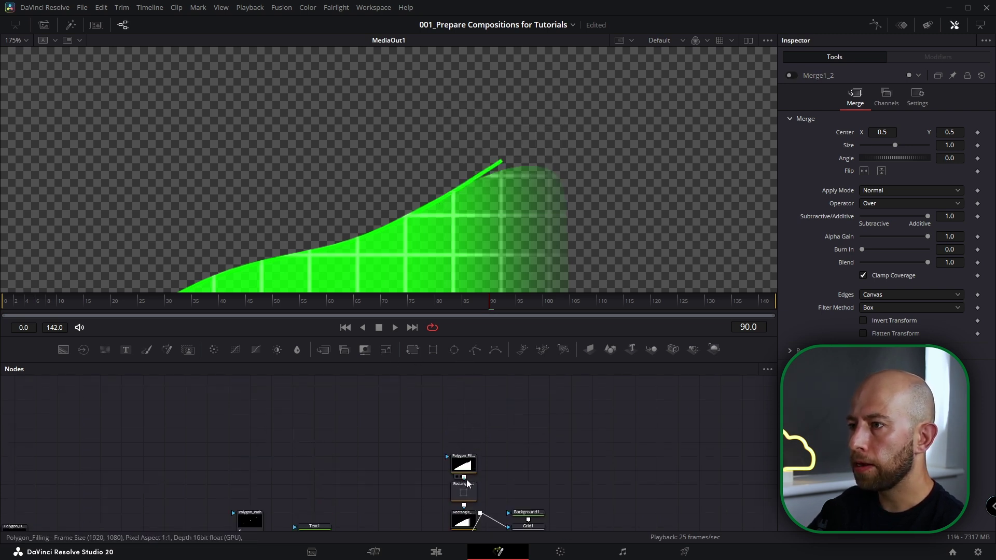
pyautogui.scroll(-1, 467, 467)
pyautogui.click(466, 430)
pyautogui.scroll(2, 540, 182)
pyautogui.moveTo(590, 197); pyautogui.dragTo(521, 120)
pyautogui.scroll(-2, 524, 120)
pyautogui.scroll(-2, 524, 120)
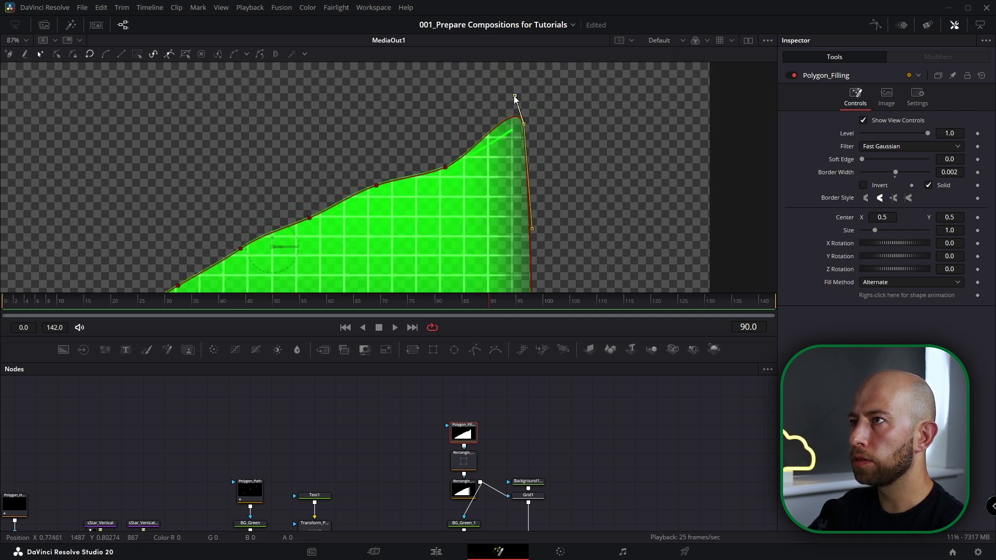
pyautogui.moveTo(514, 96); pyautogui.dragTo(514, 131)
pyautogui.scroll(5, 514, 131)
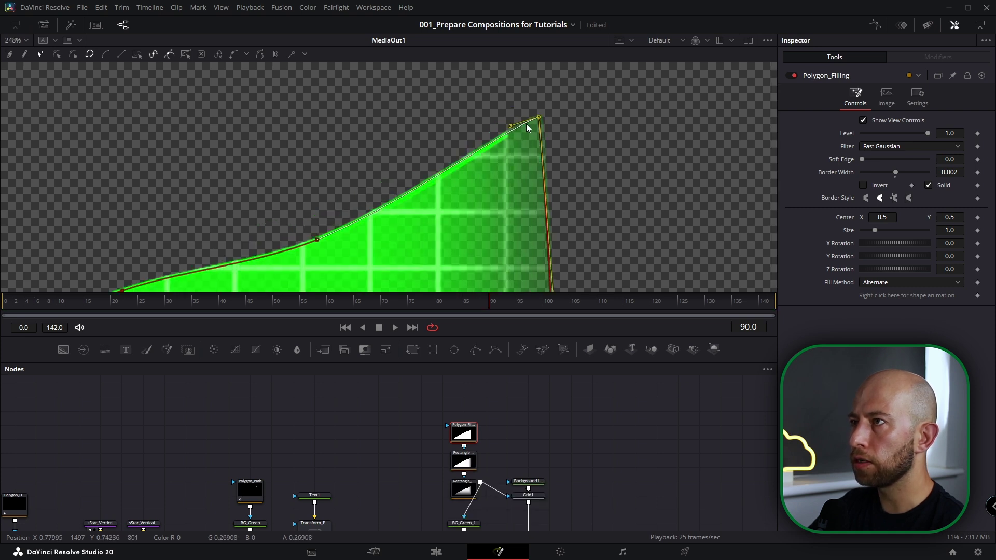
pyautogui.moveTo(539, 117); pyautogui.dragTo(515, 137)
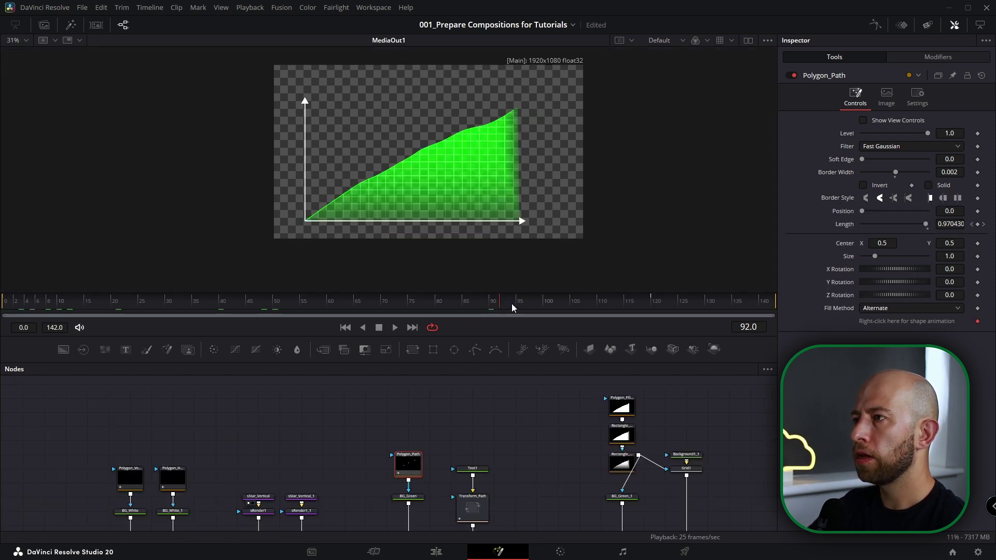
# Go to frame 120 and turn off the tile picture of Rectangle_filling_1.
pyautogui.moveTo(512, 307); pyautogui.dragTo(664, 302)
pyautogui.moveTo(576, 484); pyautogui.dragTo(412, 436)
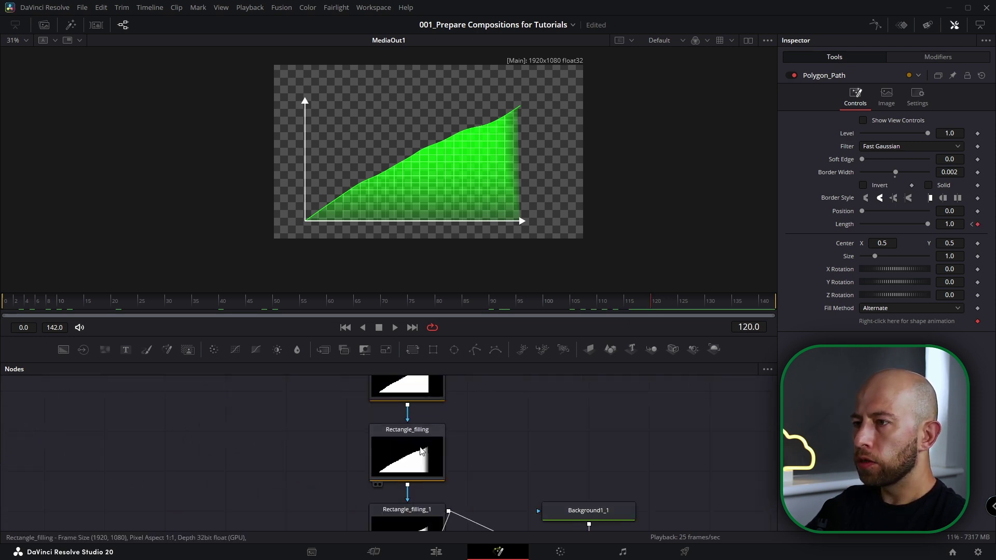
pyautogui.click(422, 453)
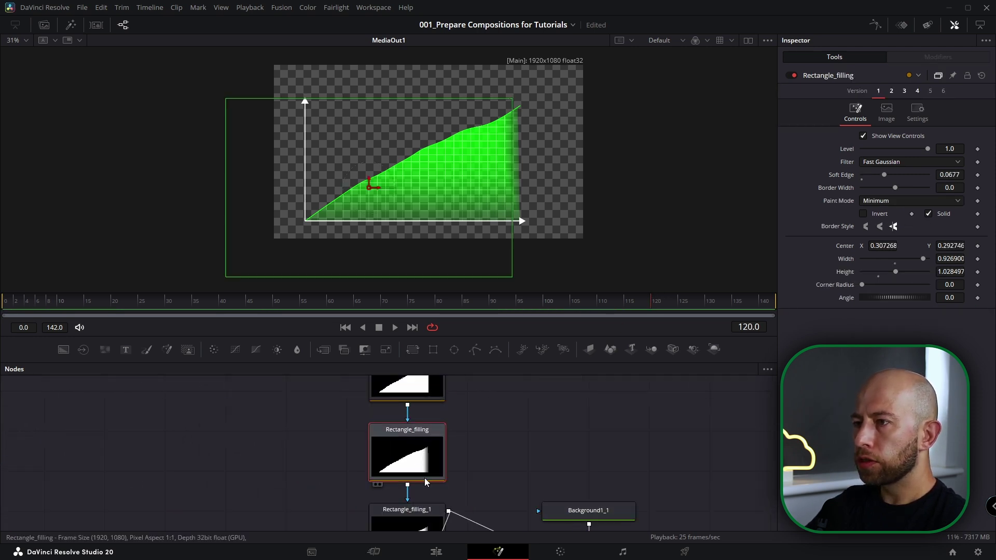
pyautogui.moveTo(424, 479); pyautogui.dragTo(415, 412)
pyautogui.click(412, 467)
pyautogui.rightClick(411, 466)
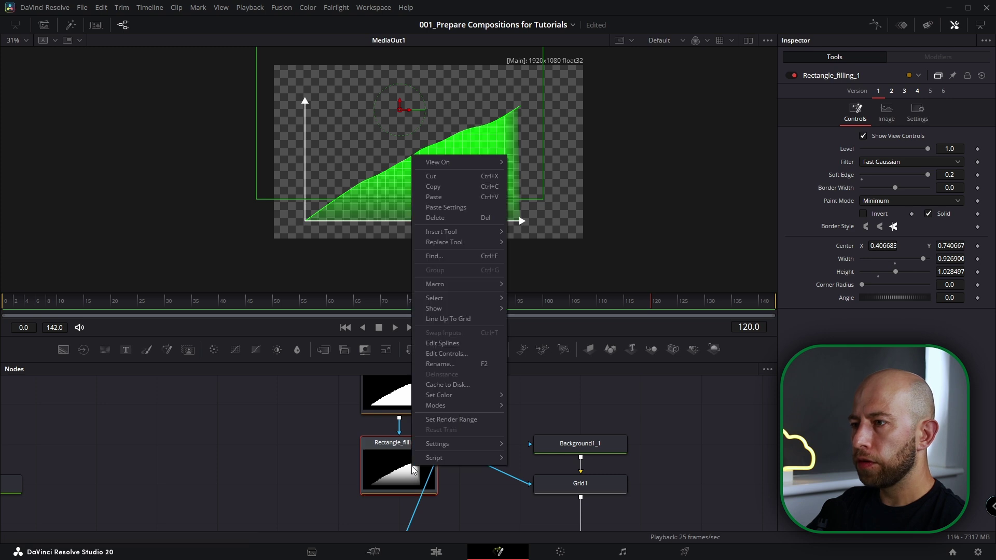
pyautogui.moveTo(463, 309)
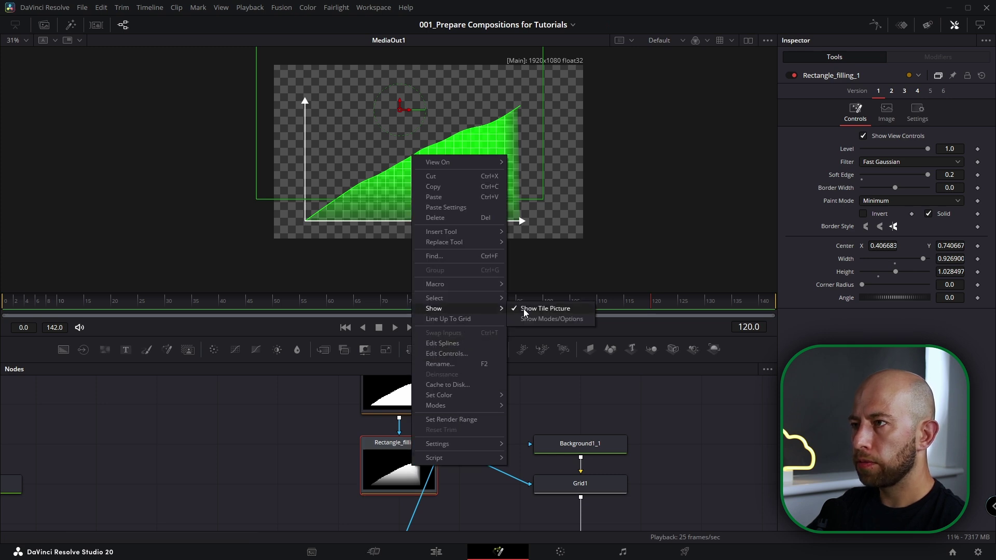
pyautogui.click(526, 310)
# Set a keyframe on Rectangle_filling's Center at frame 120.
pyautogui.scroll(3, 476, 415)
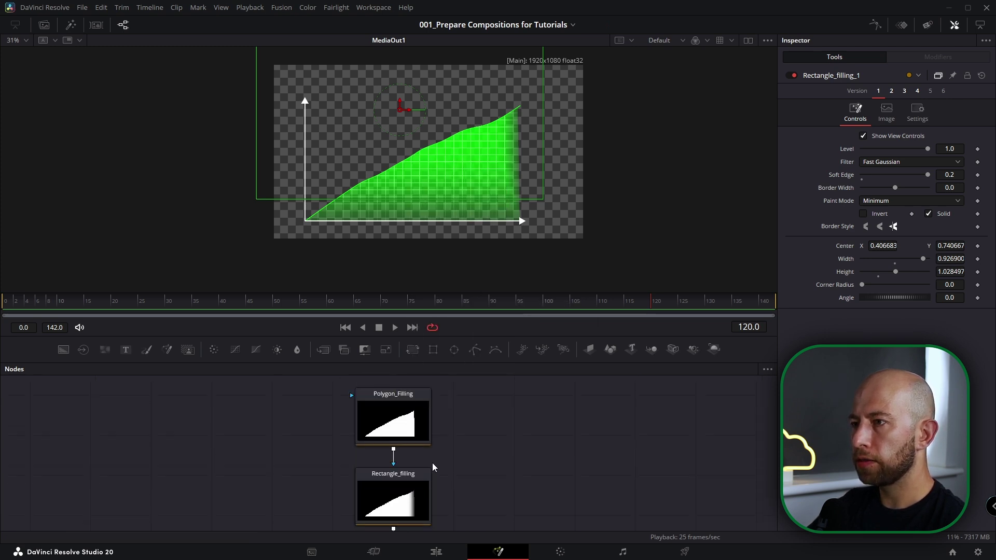
pyautogui.click(400, 497)
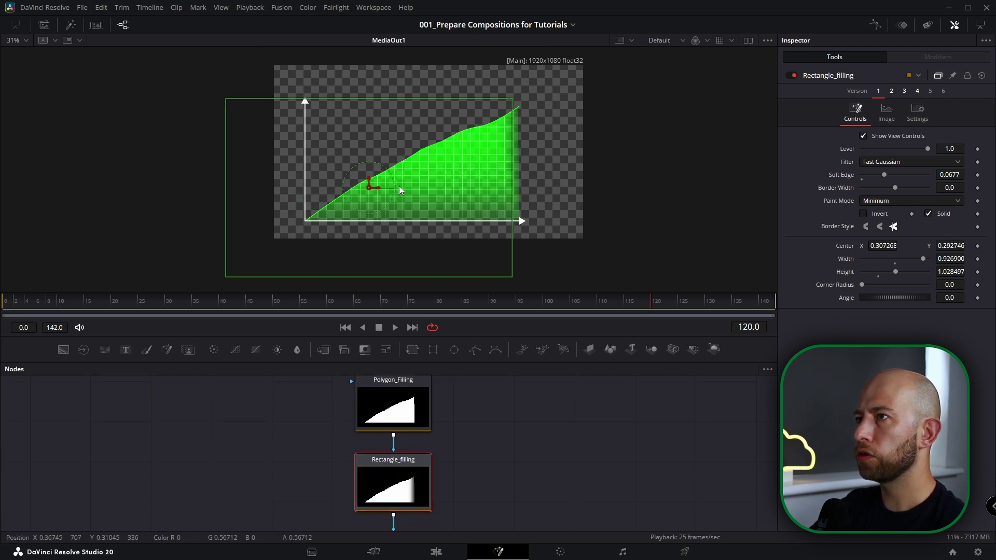
pyautogui.click(978, 245)
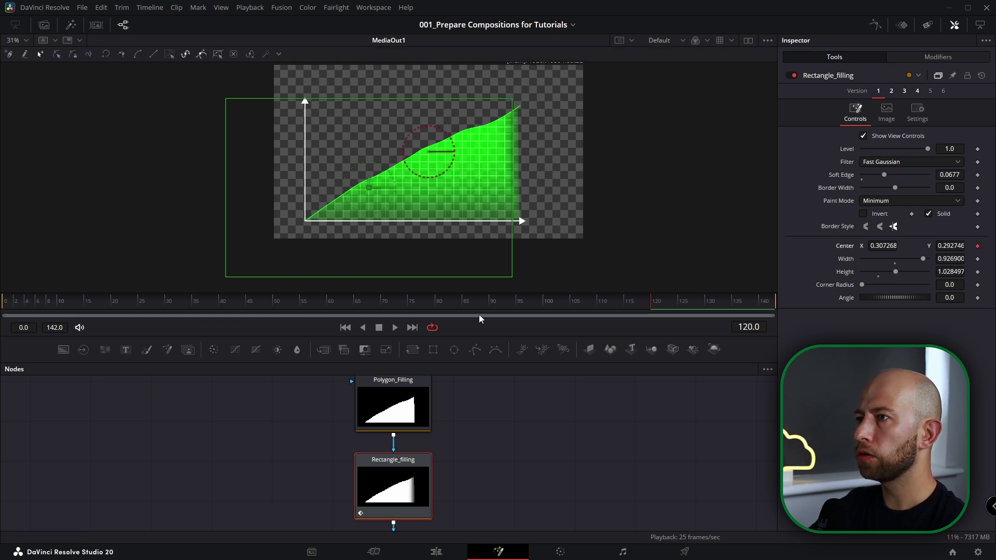
# At frame 0, set Rectangle_filling's Center X to about -0.47173 so the filling mask sits left of the chart axes.
pyautogui.moveTo(426, 308); pyautogui.dragTo(3, 326)
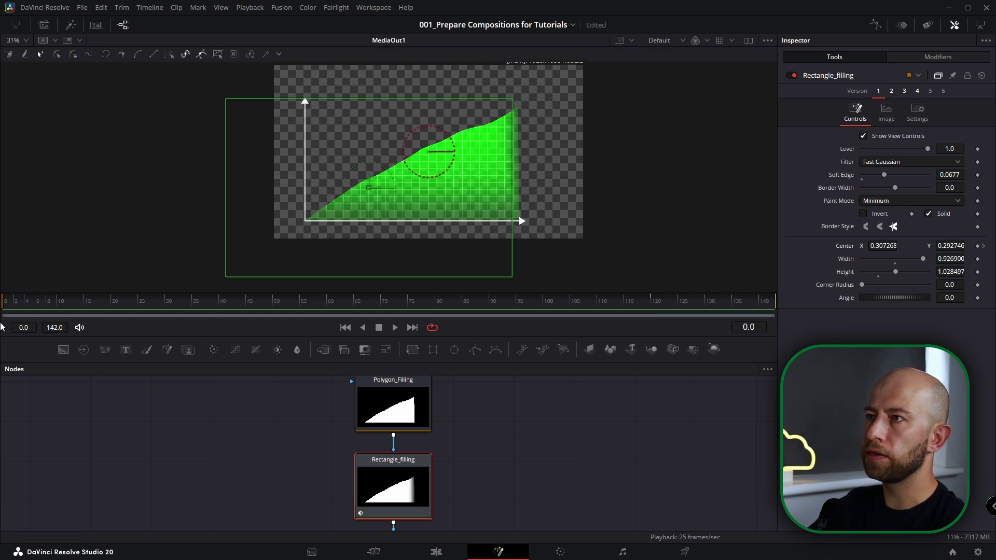
pyautogui.moveTo(891, 246); pyautogui.dragTo(666, 252)
pyautogui.moveTo(235, 187); pyautogui.dragTo(128, 188)
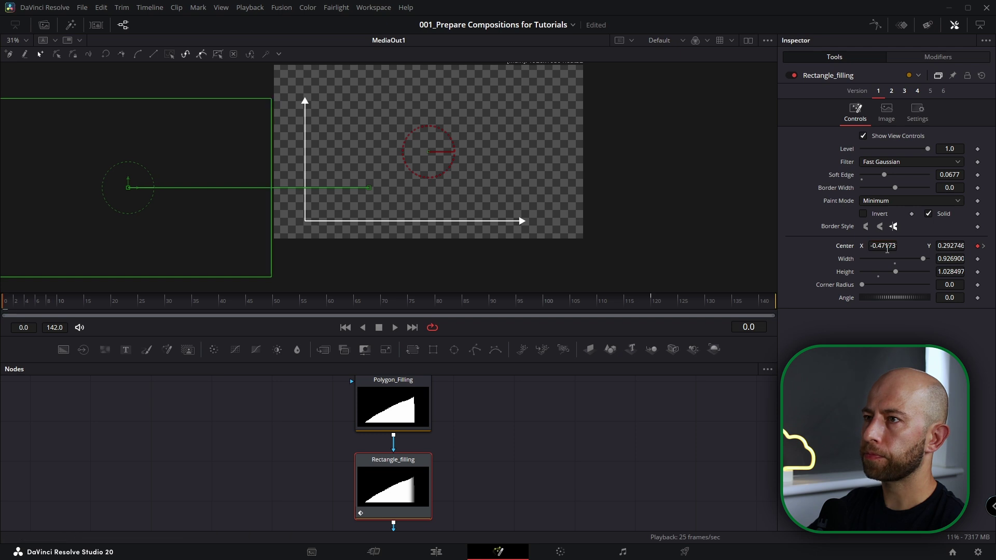
pyautogui.scroll(5, 317, 236)
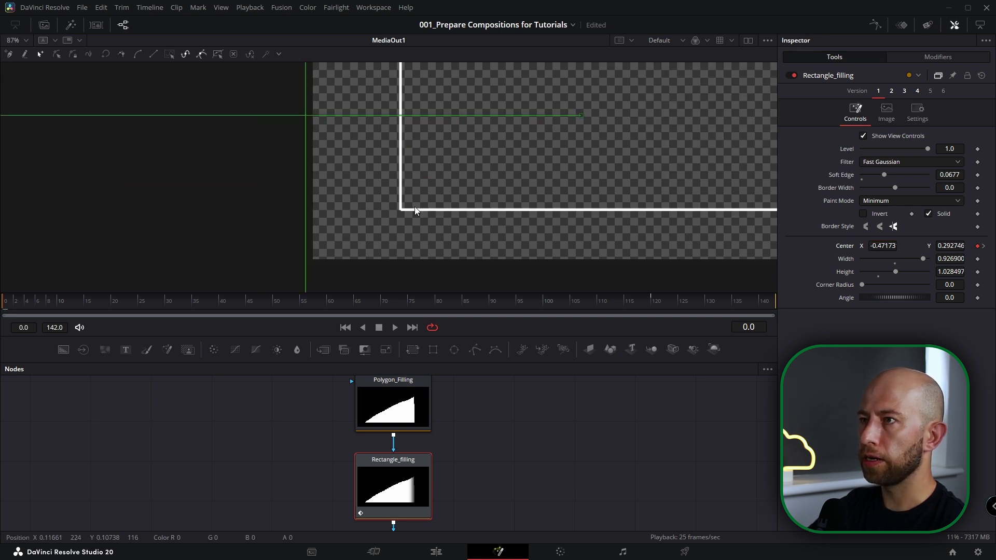
pyautogui.scroll(-4, 415, 210)
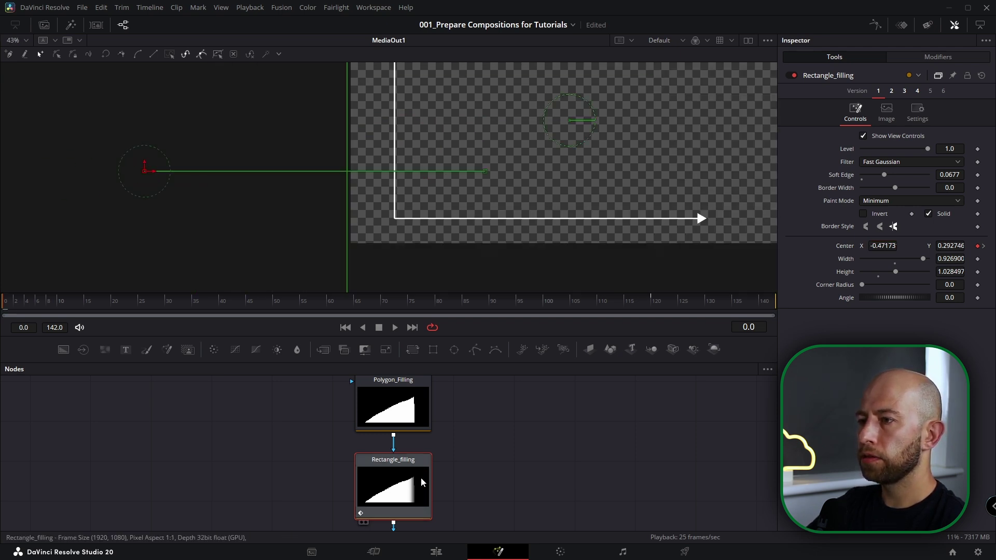
# Open the splines of Polygon_Path and Rectangle_filling together, and make Polygon_Path's Length curve a view-only reference.
pyautogui.scroll(-8, 401, 476)
pyautogui.moveTo(401, 476); pyautogui.dragTo(502, 407)
pyautogui.scroll(2, 390, 432)
pyautogui.scroll(3, 390, 435)
pyautogui.keyDown('ctrl'); pyautogui.click(409, 430); pyautogui.keyUp('ctrl')
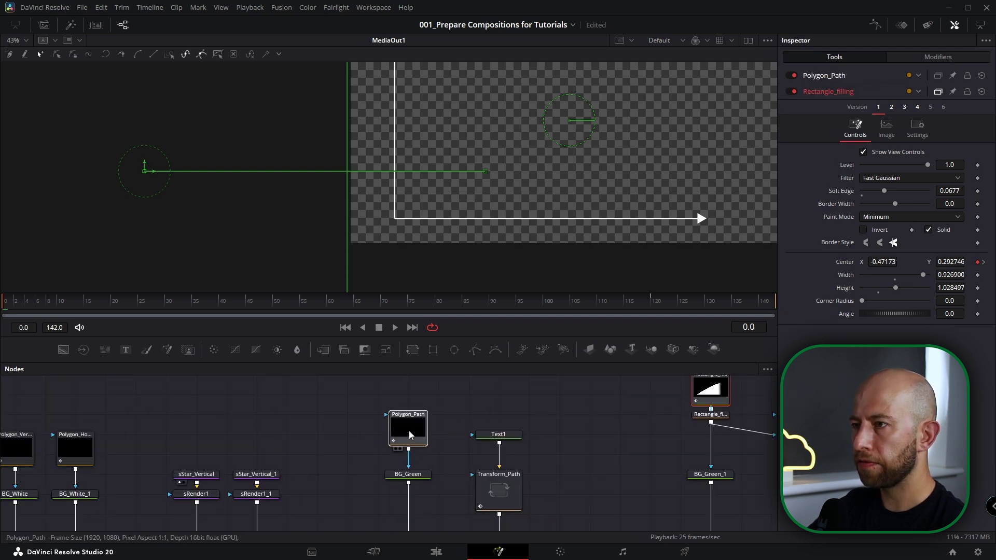
pyautogui.moveTo(640, 434); pyautogui.dragTo(430, 435)
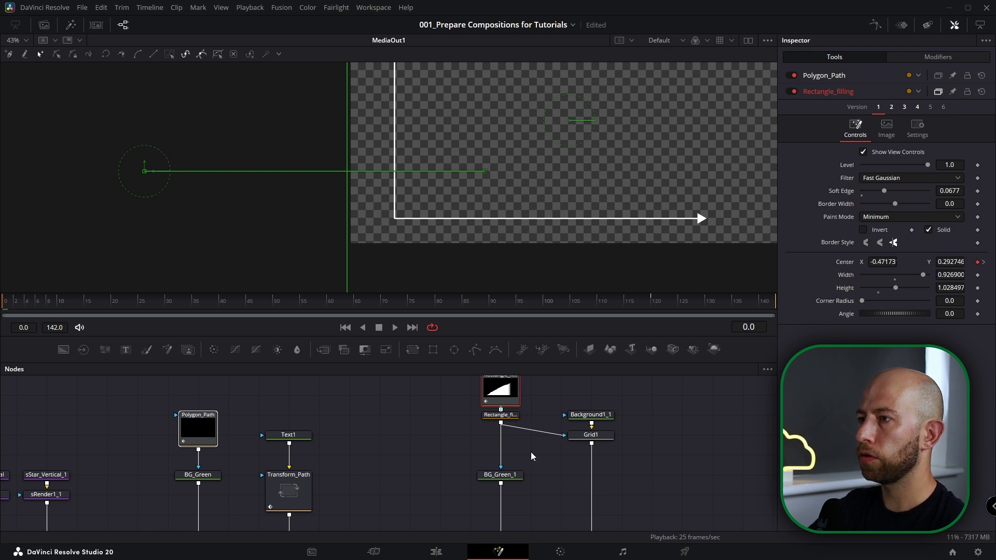
pyautogui.scroll(-3, 503, 431)
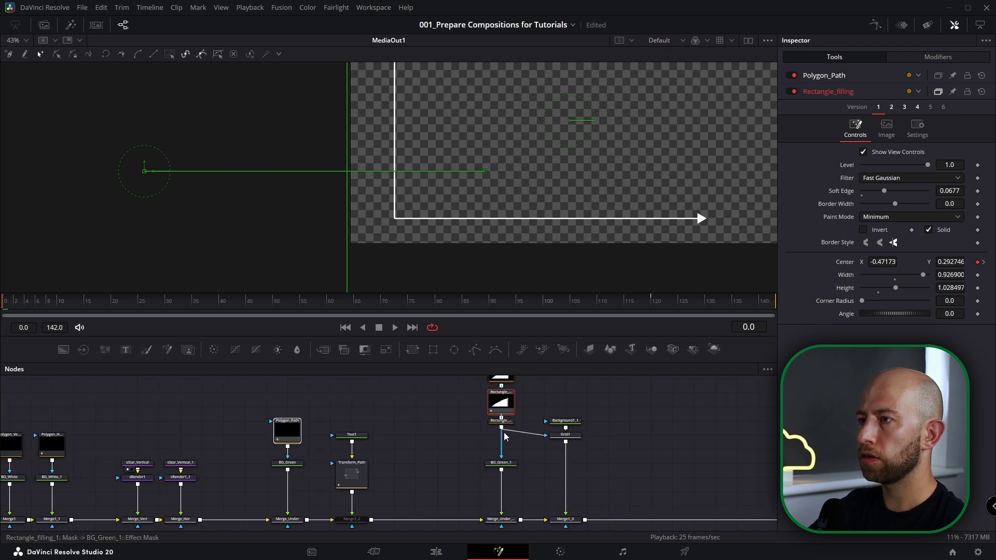
pyautogui.click(875, 25)
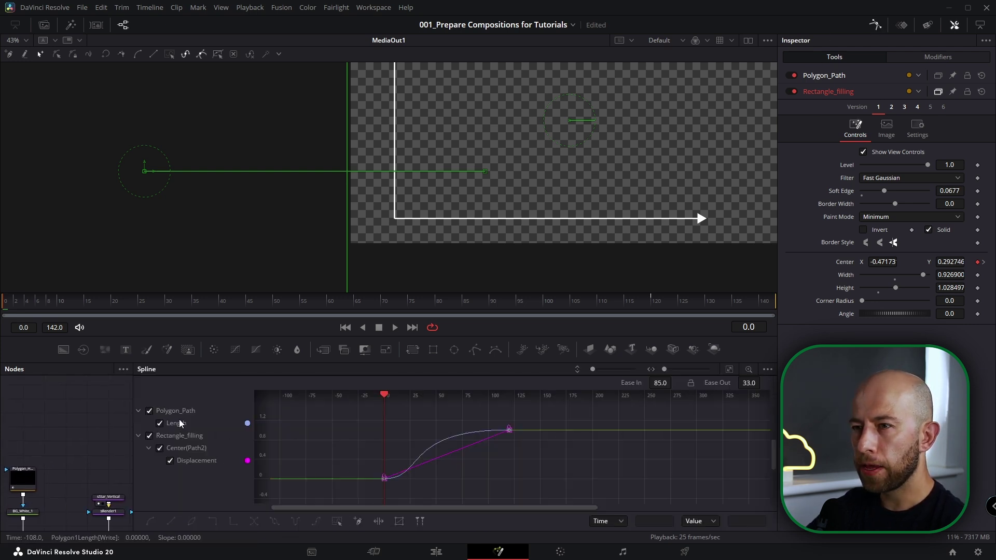
pyautogui.click(150, 411)
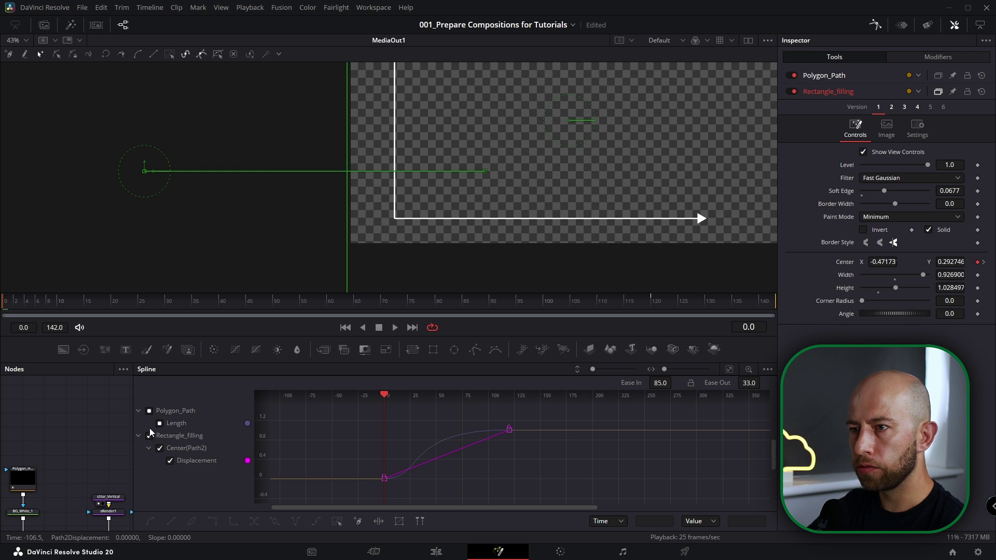
# Smooth both keyframes of Rectangle_filling's Displacement curve and set Ease In to 85 to match the line's curve, then close the spline editor.
pyautogui.moveTo(530, 412); pyautogui.dragTo(352, 508)
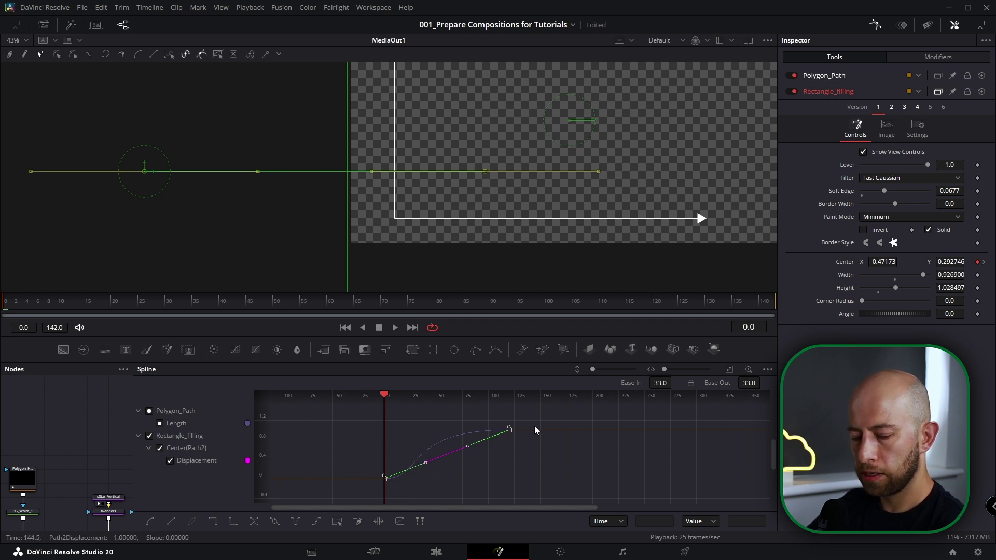
pyautogui.press('s')
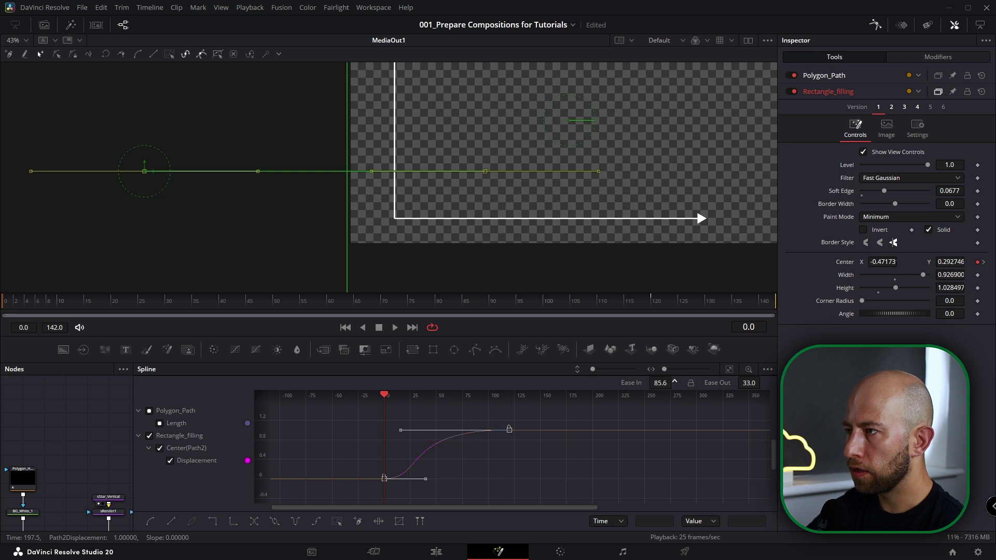
pyautogui.scroll(5, 424, 450)
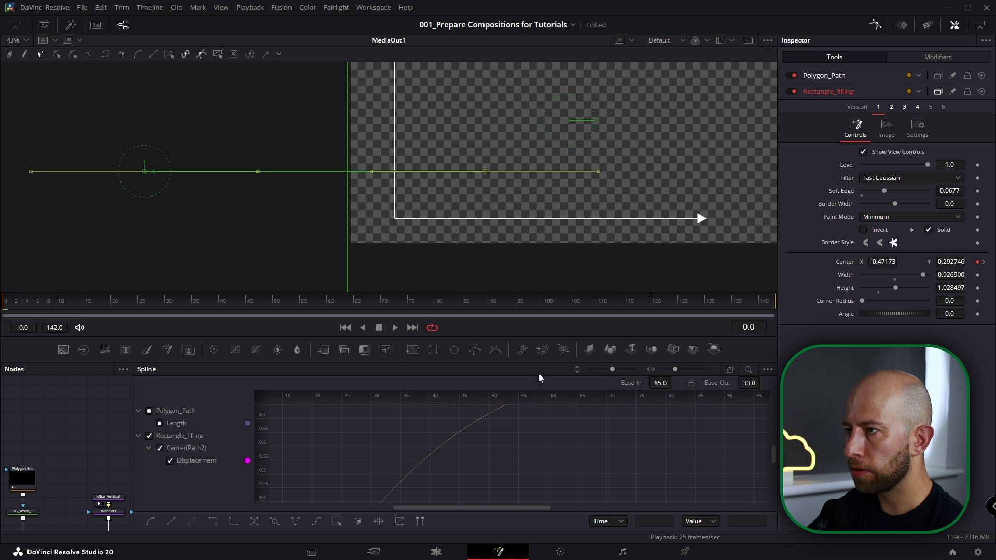
pyautogui.moveTo(538, 362); pyautogui.dragTo(534, 179)
pyautogui.hotkey('ctrl', 'f')
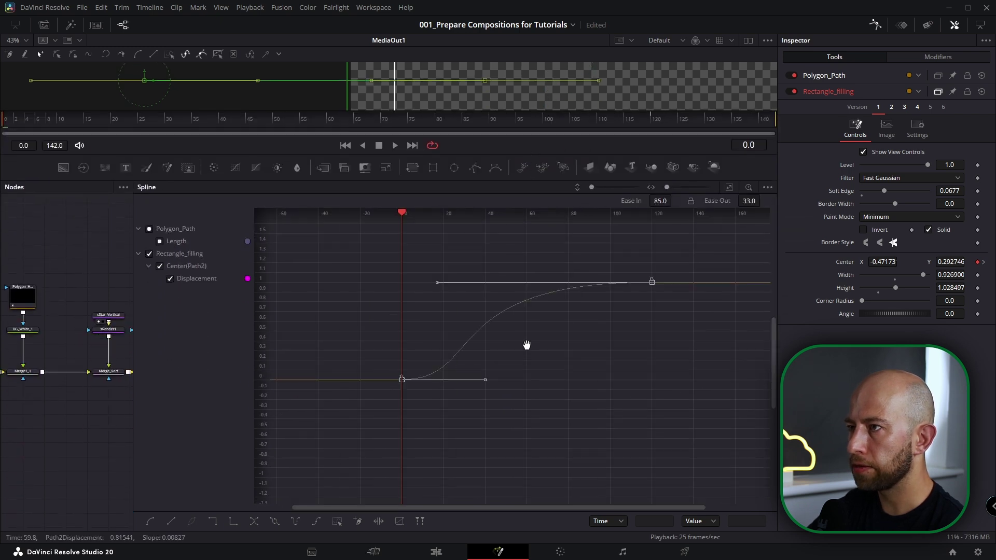
pyautogui.click(875, 23)
# Enable the Merge1_2 node again and scrub the timeline to check the dollar sign with the filling.
pyautogui.scroll(-5, 446, 349)
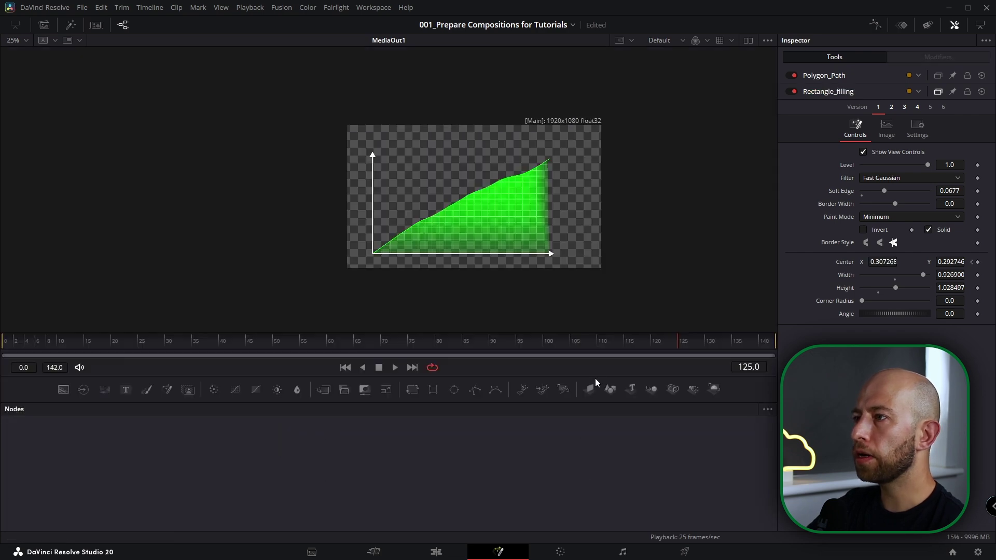
pyautogui.moveTo(597, 375); pyautogui.dragTo(597, 259)
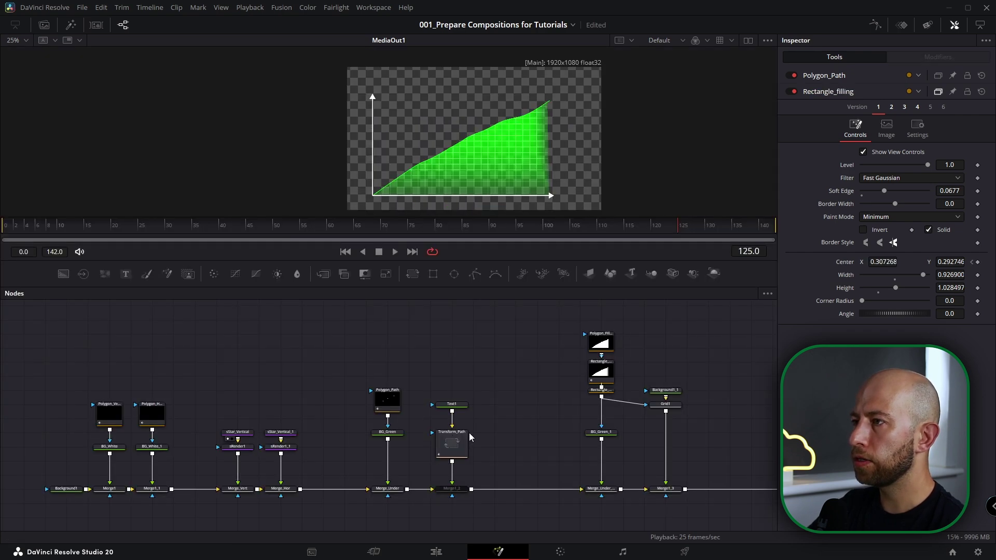
pyautogui.scroll(3, 459, 491)
pyautogui.click(457, 490)
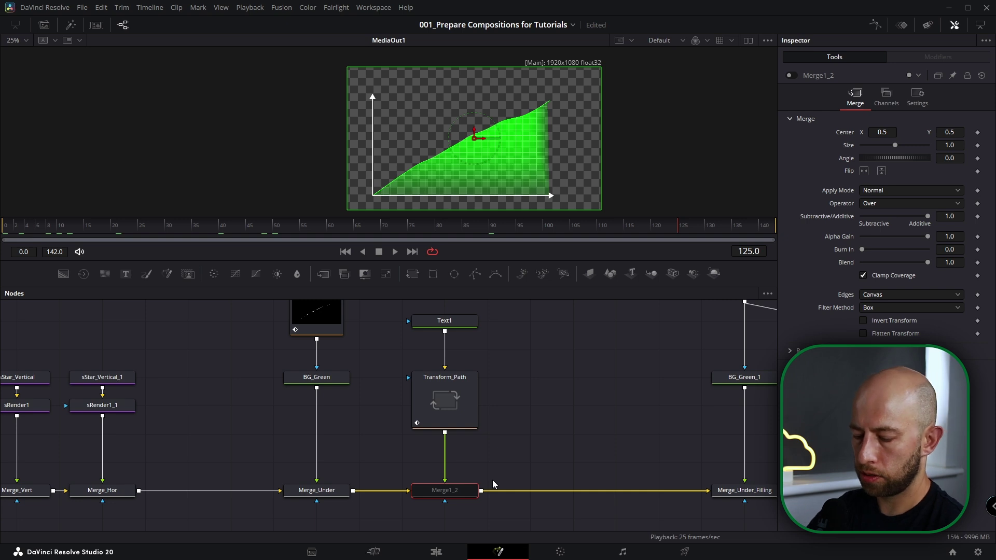
pyautogui.hotkey('ctrl', 'p')
pyautogui.moveTo(573, 225); pyautogui.dragTo(638, 250)
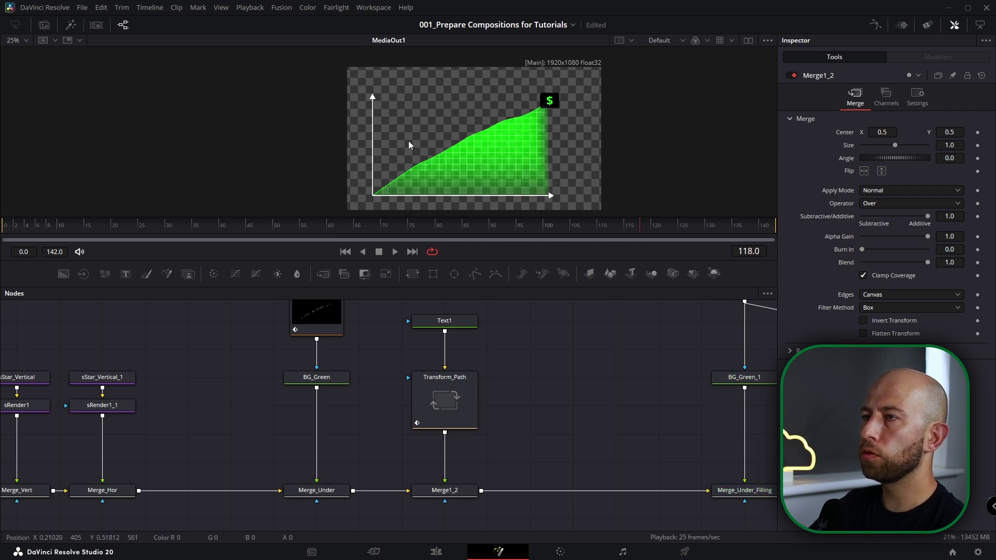
# At frame 30, set keyframes on Point 0 of both Polygon_Vertical and Polygon_Horizontal.
pyautogui.moveTo(421, 177); pyautogui.dragTo(393, 171)
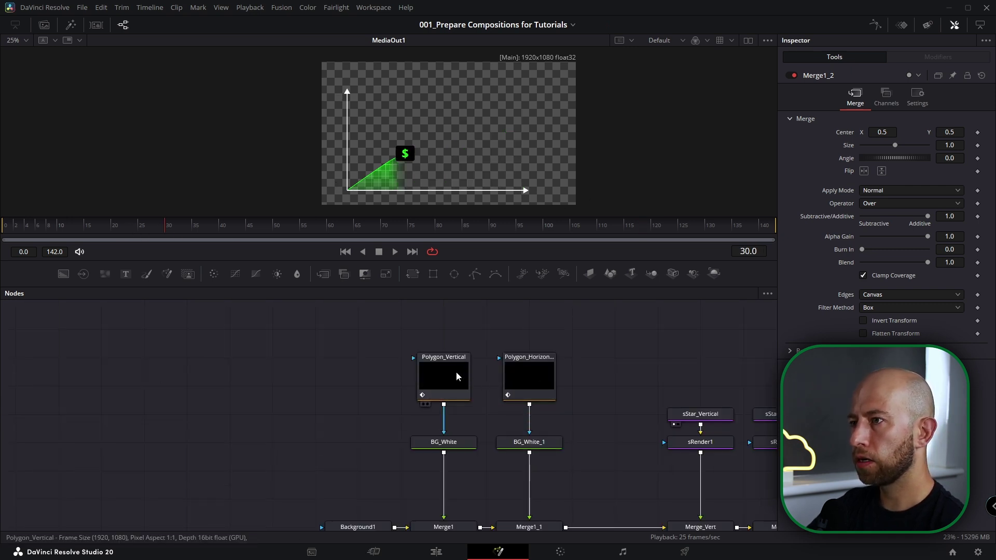
pyautogui.click(456, 372)
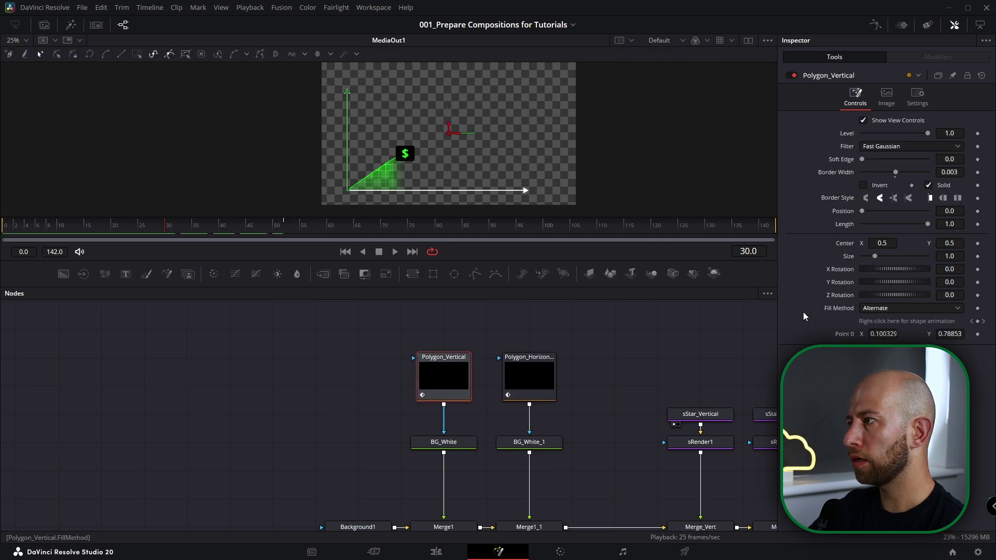
pyautogui.click(978, 334)
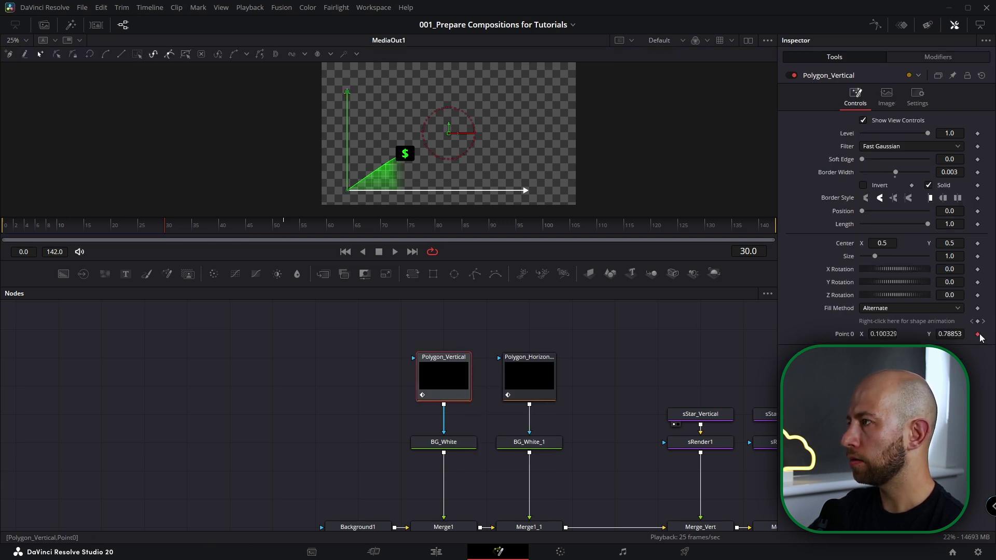
pyautogui.click(528, 379)
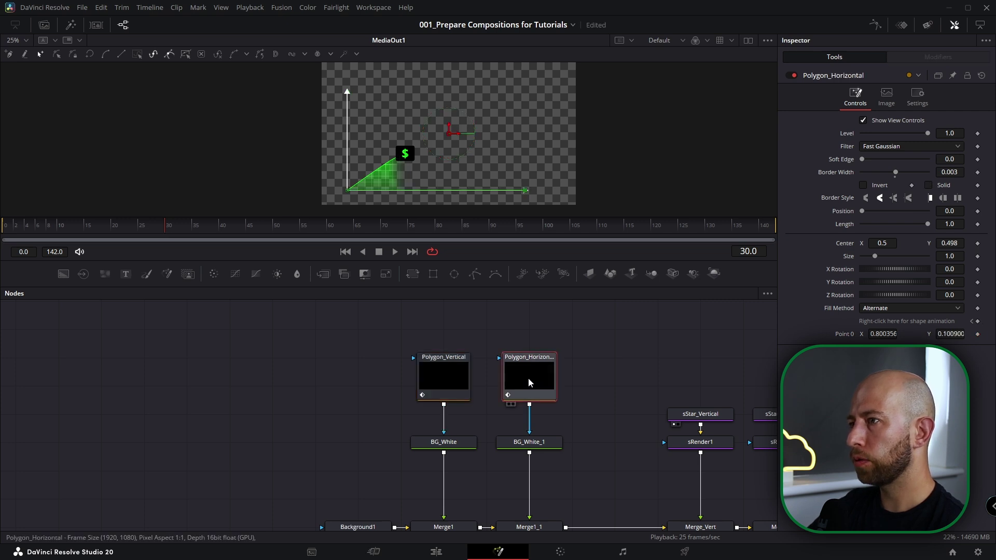
pyautogui.click(978, 335)
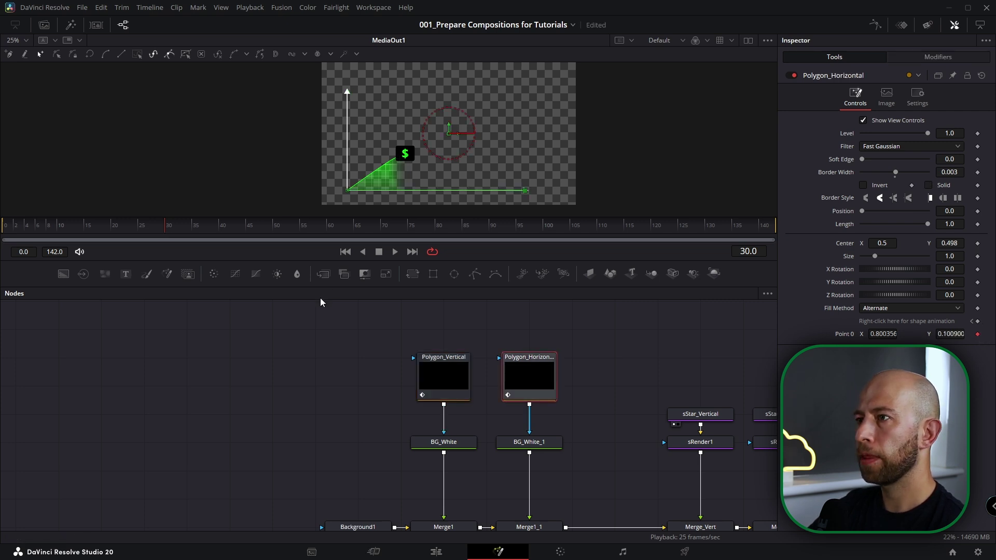
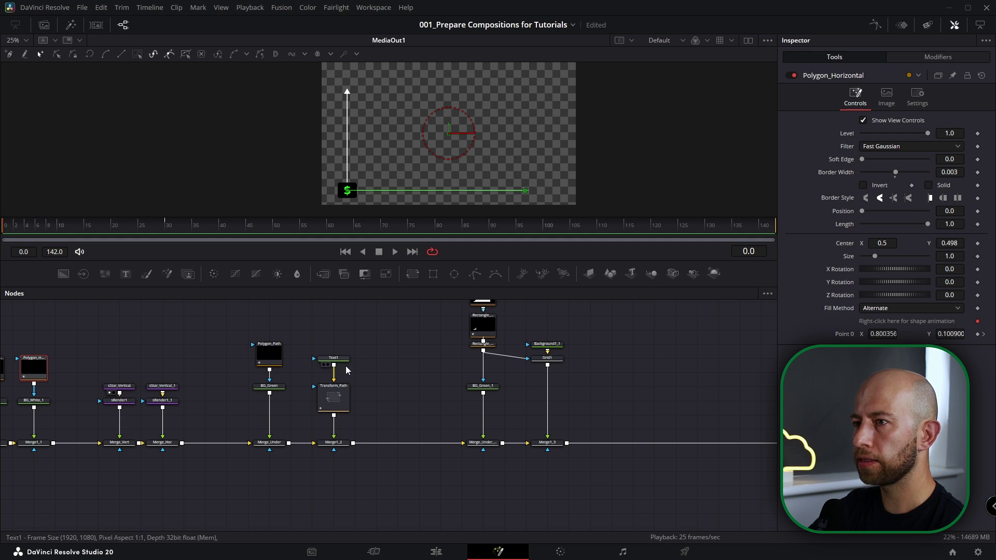
# Disable the Merge1_2 node to hide the dollar sign.
pyautogui.click(334, 476)
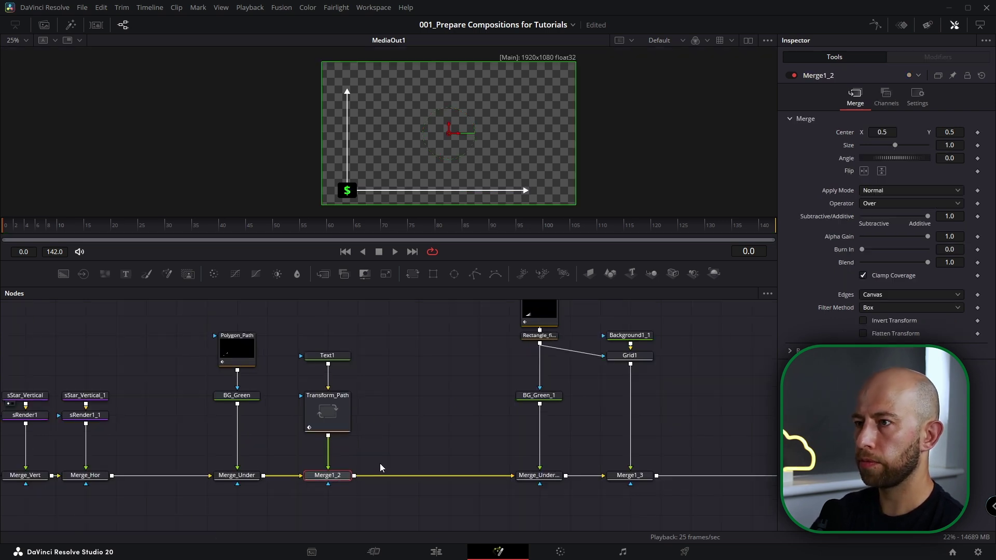
pyautogui.hotkey('ctrl', 'p')
# Hide Polygon_Vertical's view controls and set its Point 0 Y to 0.10153 at frame 0, at the base of the axis.
pyautogui.moveTo(231, 376); pyautogui.dragTo(720, 386)
pyautogui.moveTo(337, 391); pyautogui.dragTo(371, 381)
pyautogui.scroll(5, 371, 382)
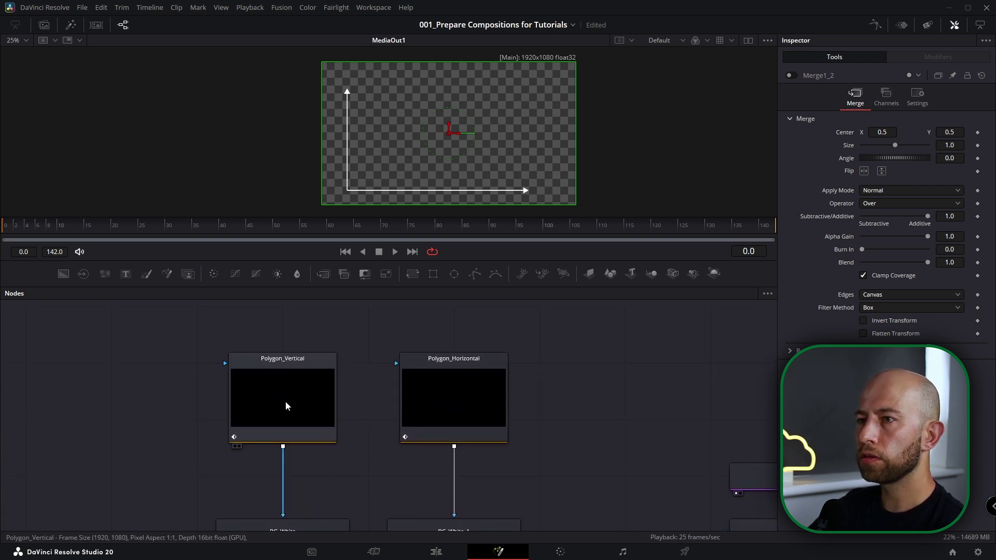
pyautogui.click(286, 400)
pyautogui.scroll(3, 347, 189)
pyautogui.scroll(3, 346, 190)
pyautogui.scroll(-3, 356, 194)
pyautogui.click(863, 121)
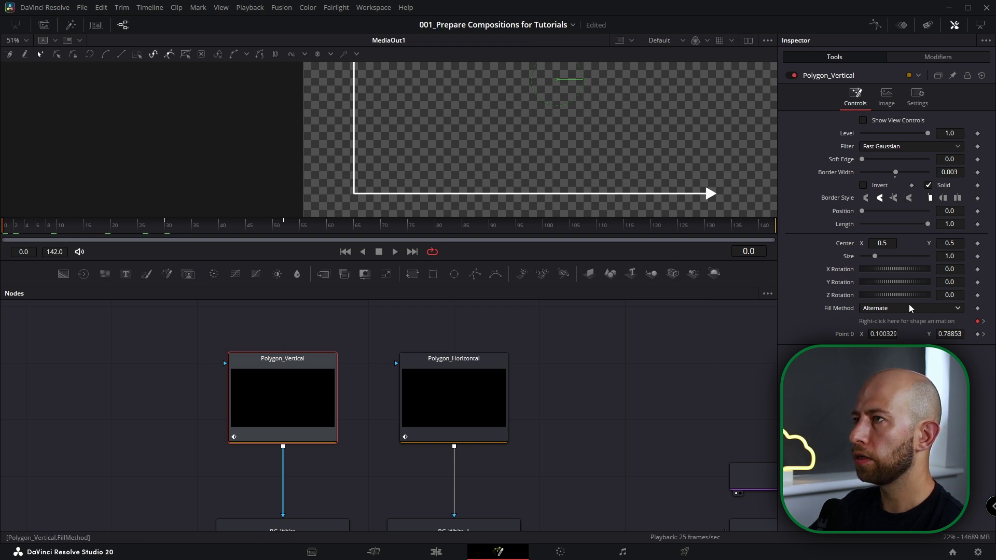
pyautogui.scroll(-3, 573, 162)
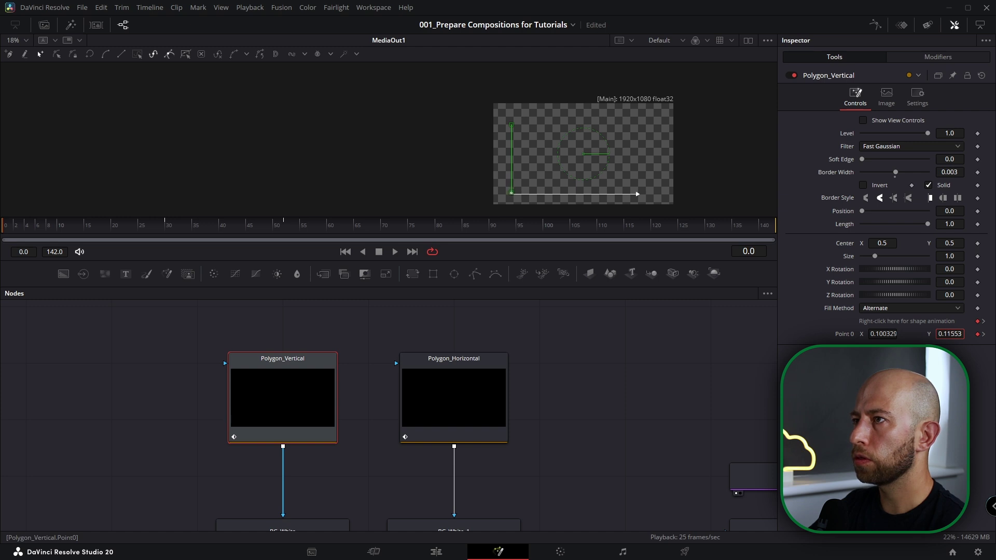
pyautogui.scroll(6, 537, 190)
pyautogui.scroll(4, 451, 156)
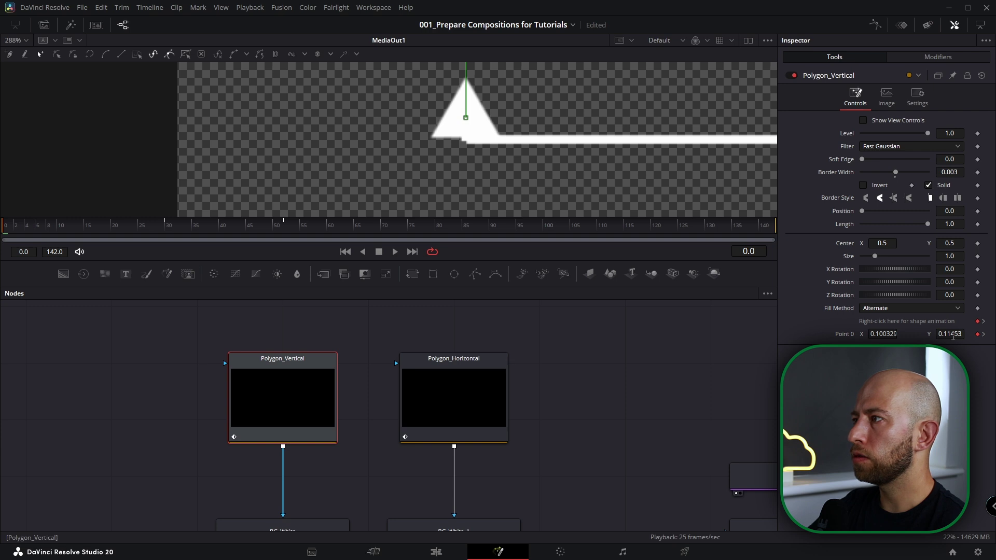
pyautogui.moveTo(949, 334); pyautogui.dragTo(944, 334)
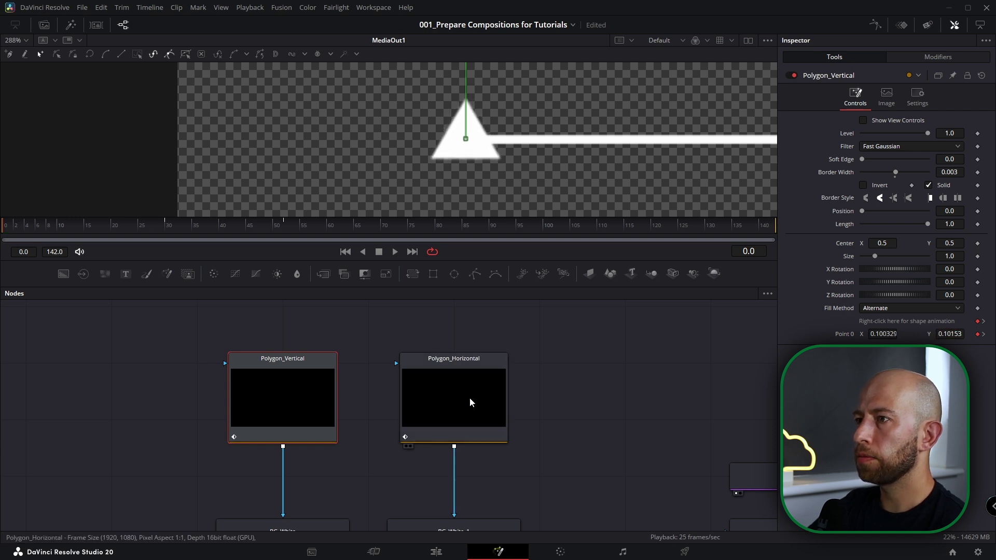
# Set Polygon_Horizontal's Point 0 X to 0.100356 at frame 0, and check how both axes grow.
pyautogui.click(505, 421)
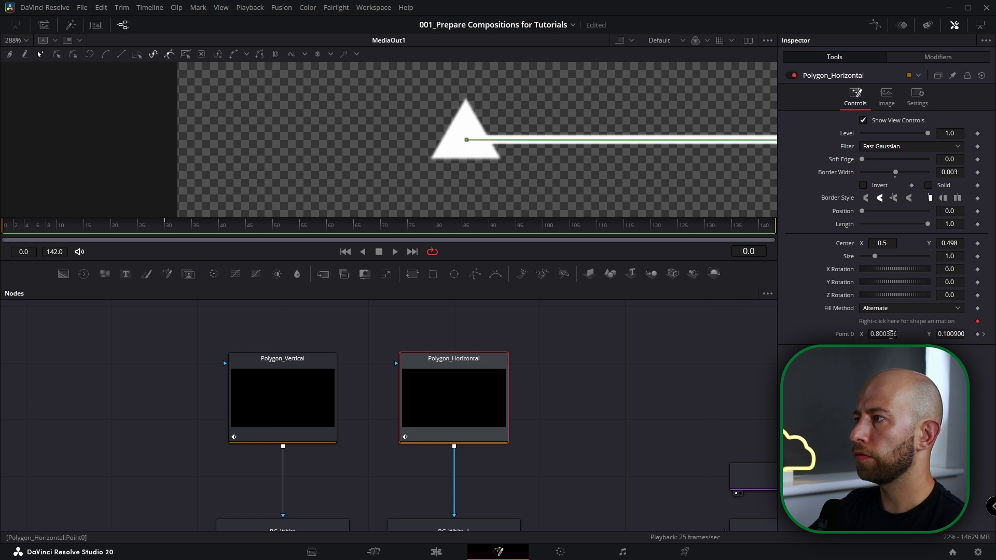
pyautogui.moveTo(892, 335); pyautogui.dragTo(892, 335)
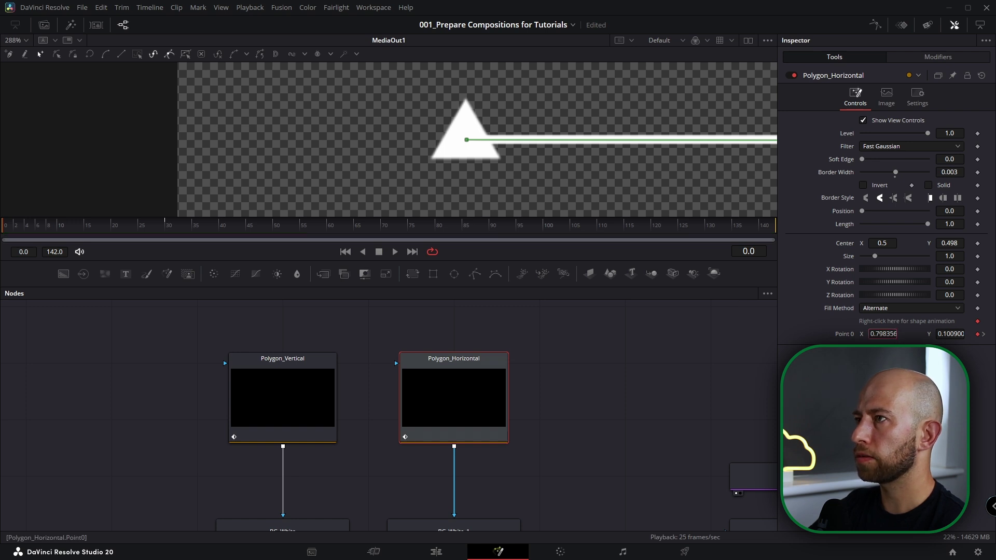
pyautogui.press('Left')
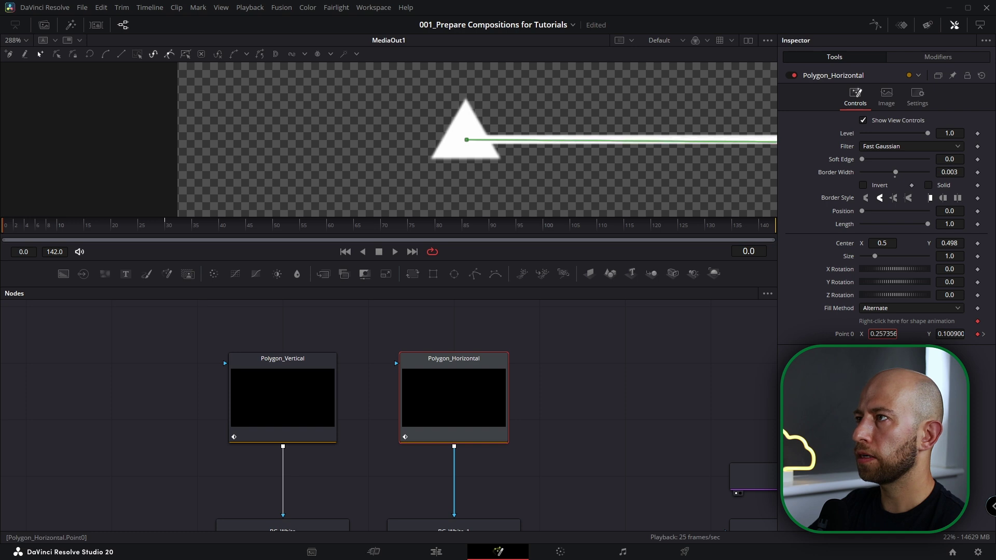
pyautogui.click(517, 381)
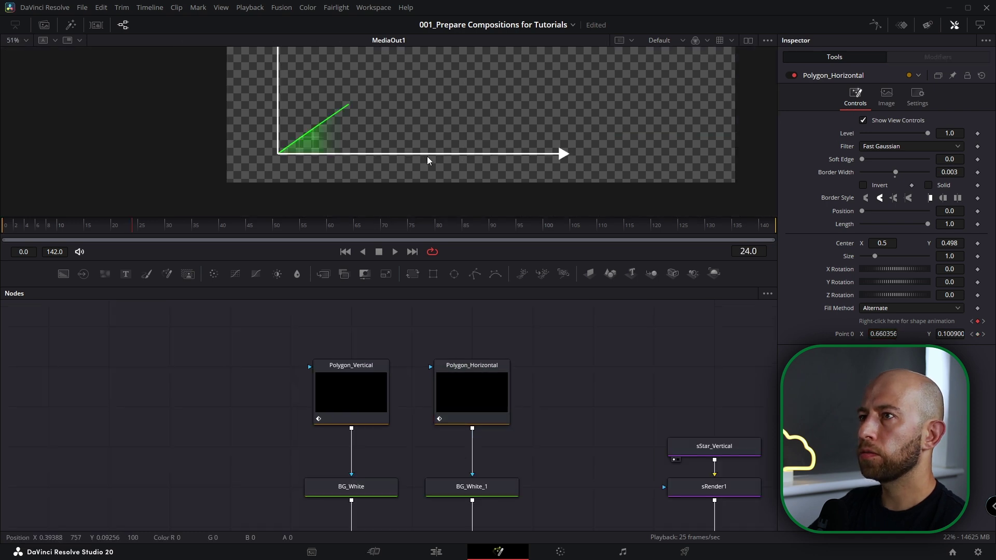
pyautogui.scroll(-3, 446, 166)
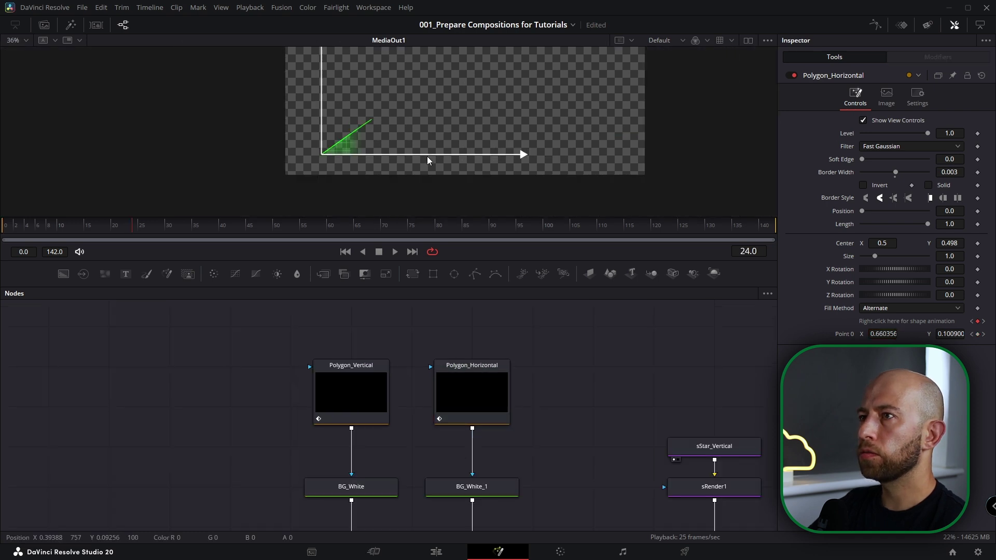
pyautogui.press('Home')
pyautogui.scroll(-2, 430, 393)
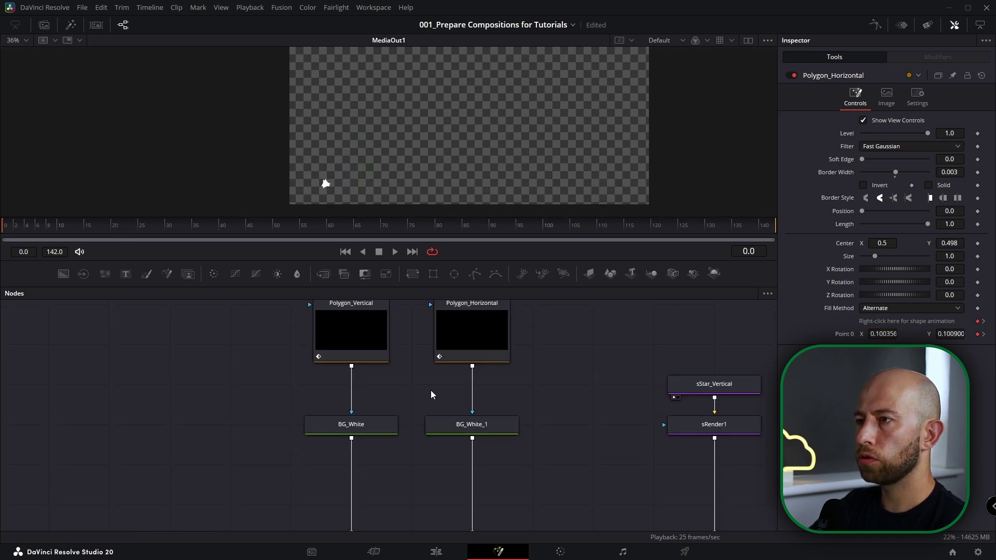
# At frame 10, select Merge1, Merge1_1, Merge1_2, Merge_Vert and Merge_Hor together and show their tile pictures.
pyautogui.moveTo(48, 226); pyautogui.dragTo(104, 267)
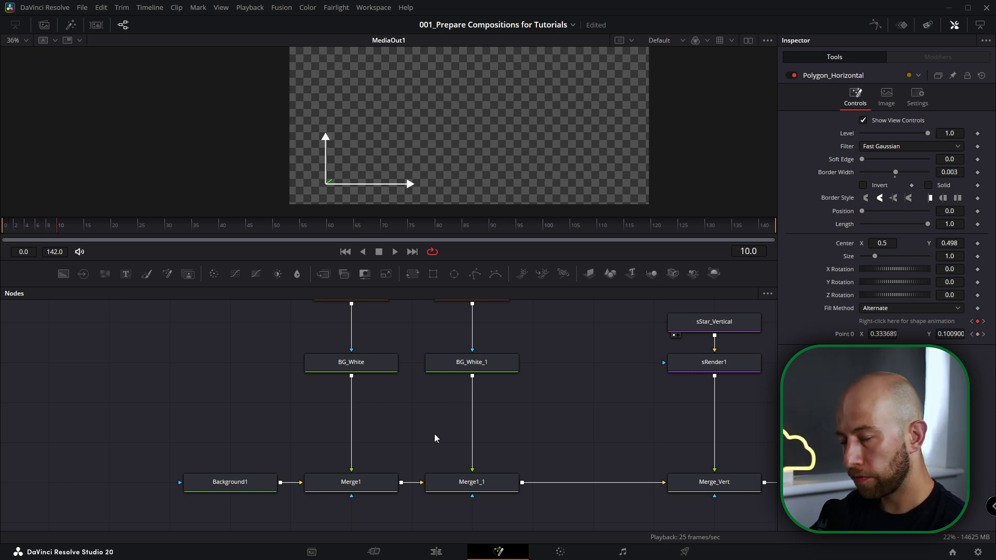
pyautogui.click(371, 484)
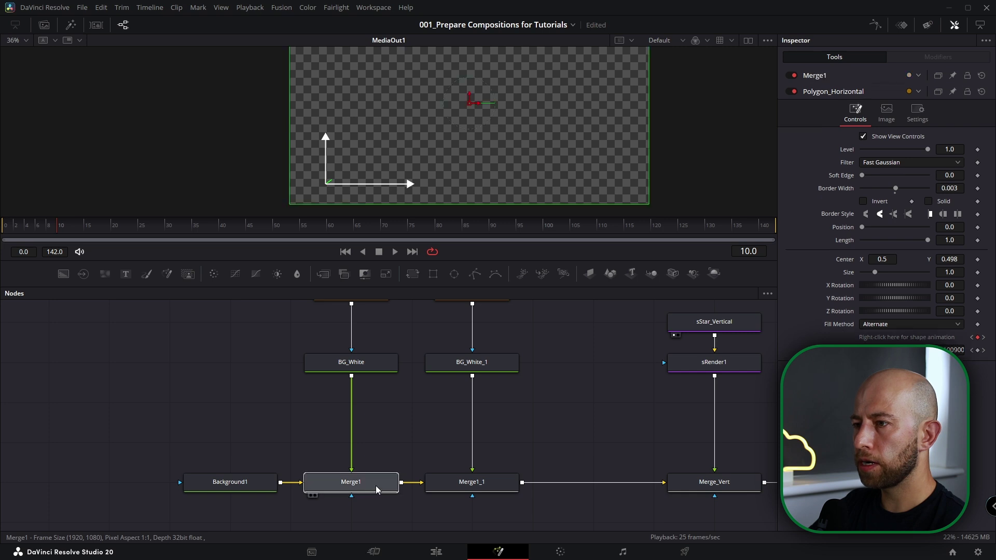
pyautogui.moveTo(541, 514); pyautogui.dragTo(359, 474)
pyautogui.scroll(-3, 390, 467)
pyautogui.moveTo(426, 436); pyautogui.dragTo(420, 421)
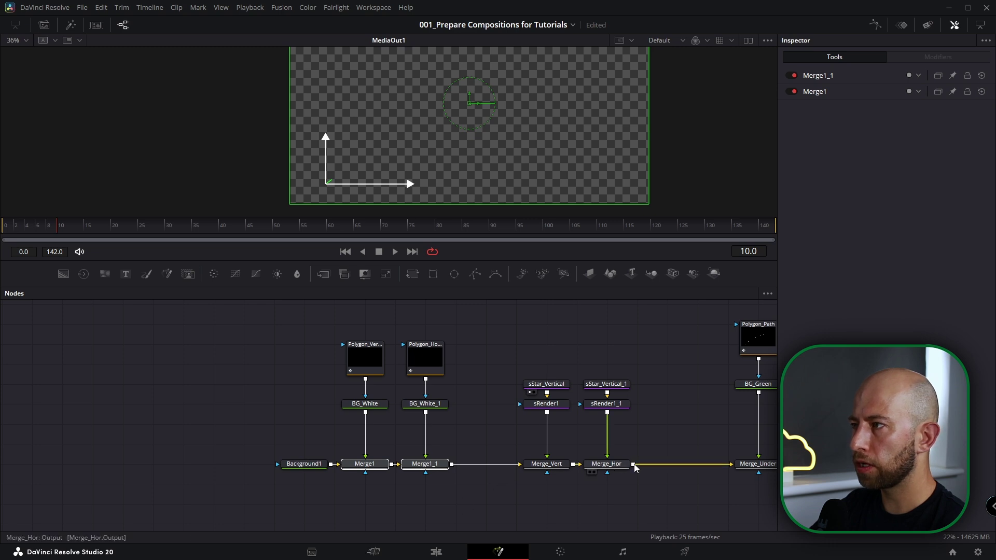
pyautogui.scroll(-5, 633, 464)
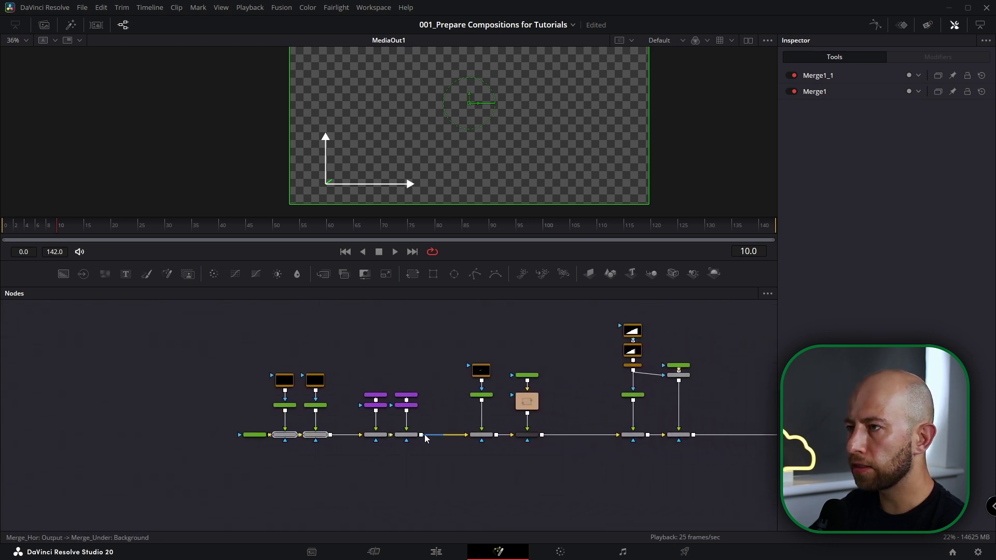
pyautogui.scroll(2, 506, 405)
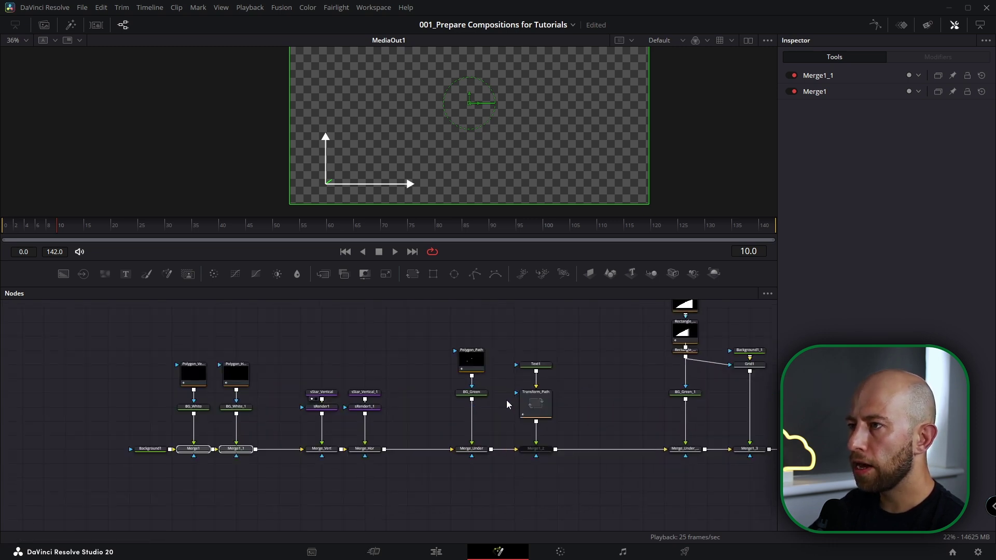
pyautogui.keyDown('ctrl'); pyautogui.click(545, 453); pyautogui.keyUp('ctrl')
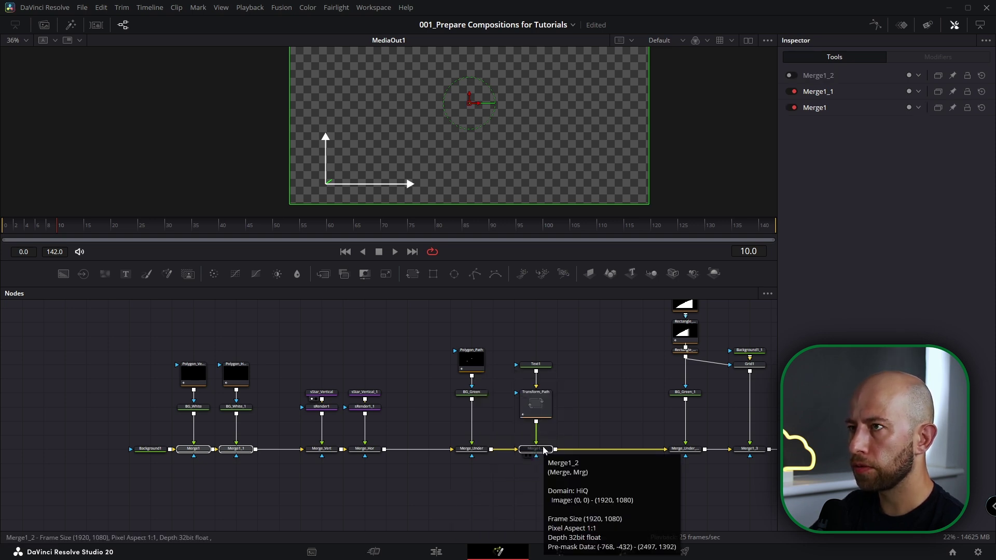
pyautogui.moveTo(377, 467); pyautogui.dragTo(321, 447)
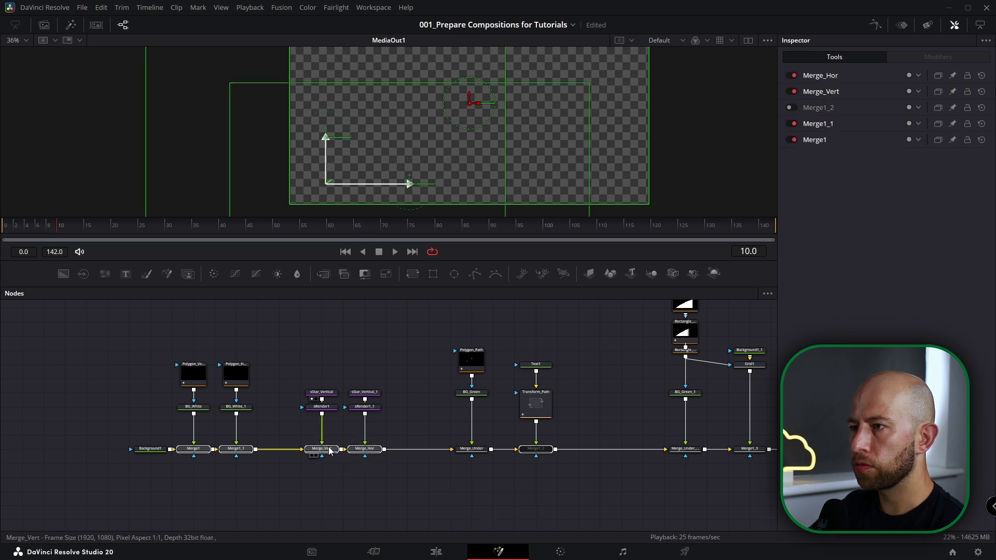
pyautogui.rightClick(370, 454)
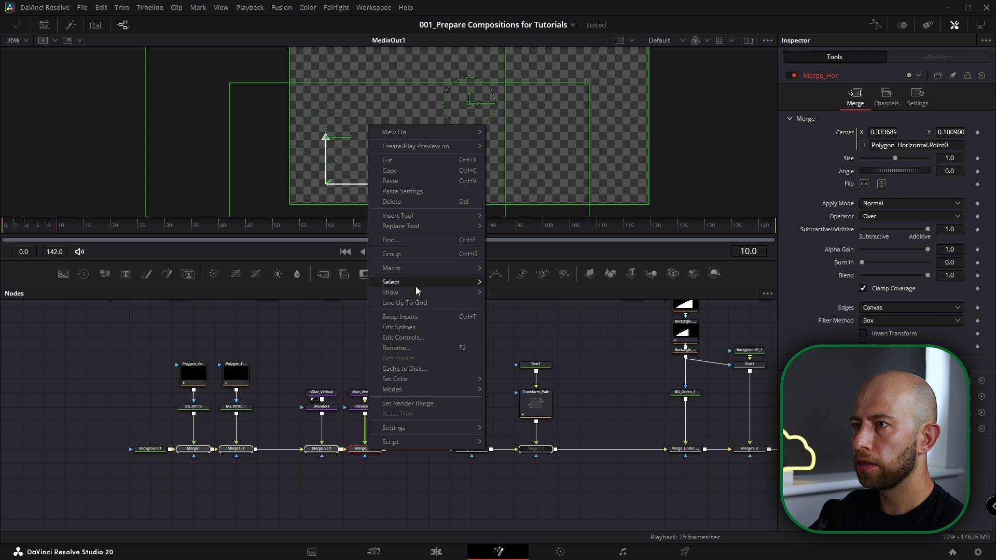
pyautogui.click(555, 291)
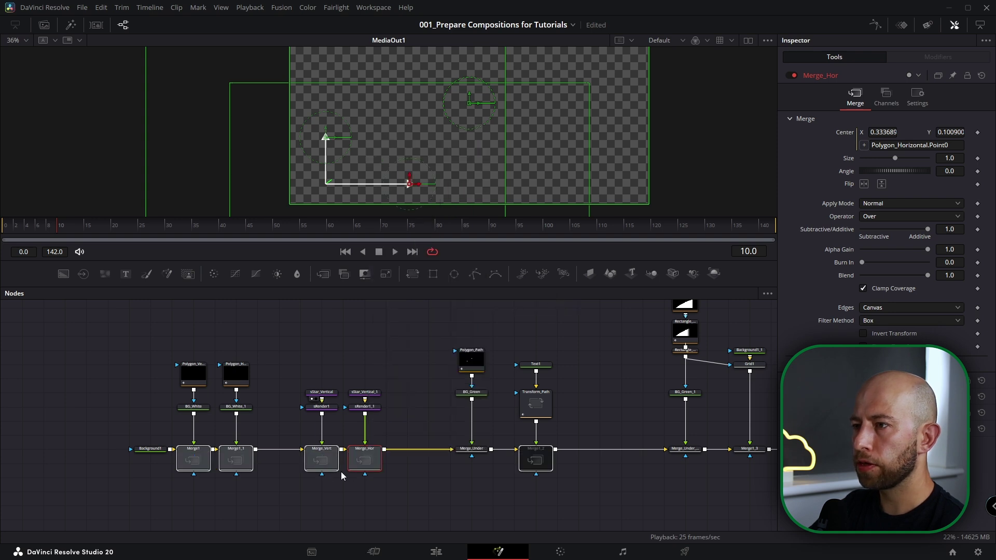
pyautogui.click(446, 494)
# At frame 10, keyframe Blend at 1.0 on Merge1, Merge1_1, Merge_Vert, Merge_Hor and Merge1_2.
pyautogui.click(192, 460)
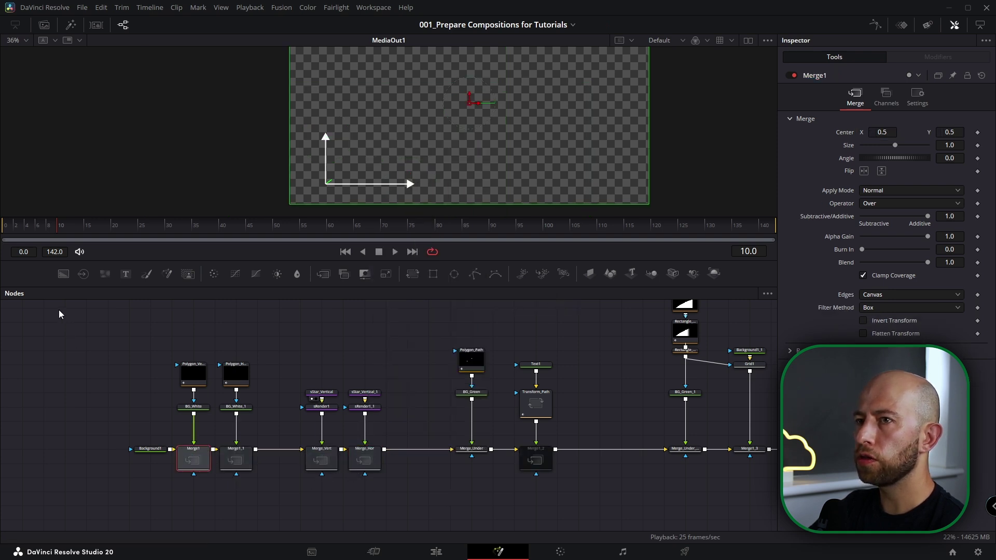
pyautogui.click(977, 263)
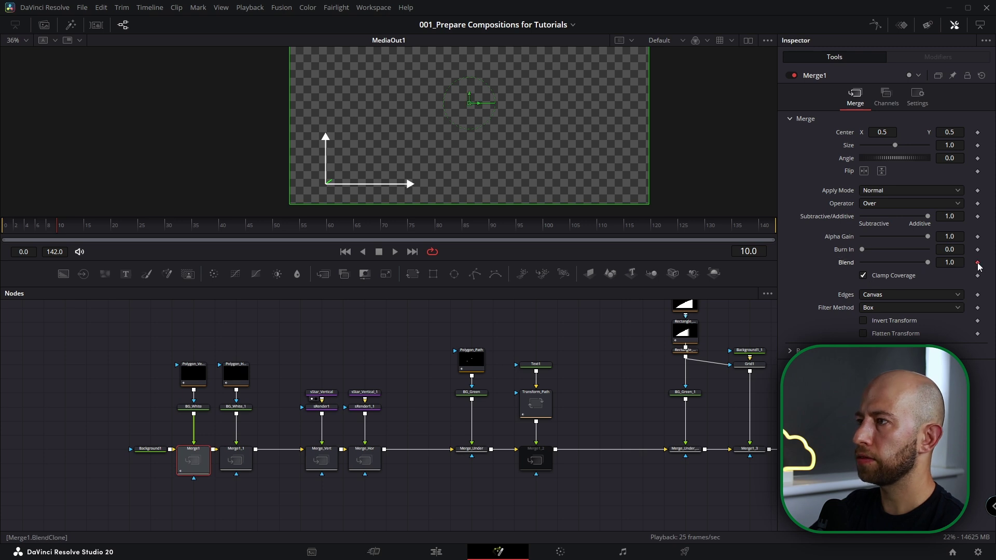
pyautogui.click(245, 462)
pyautogui.click(977, 263)
pyautogui.click(326, 463)
pyautogui.click(978, 276)
pyautogui.click(365, 460)
pyautogui.click(535, 460)
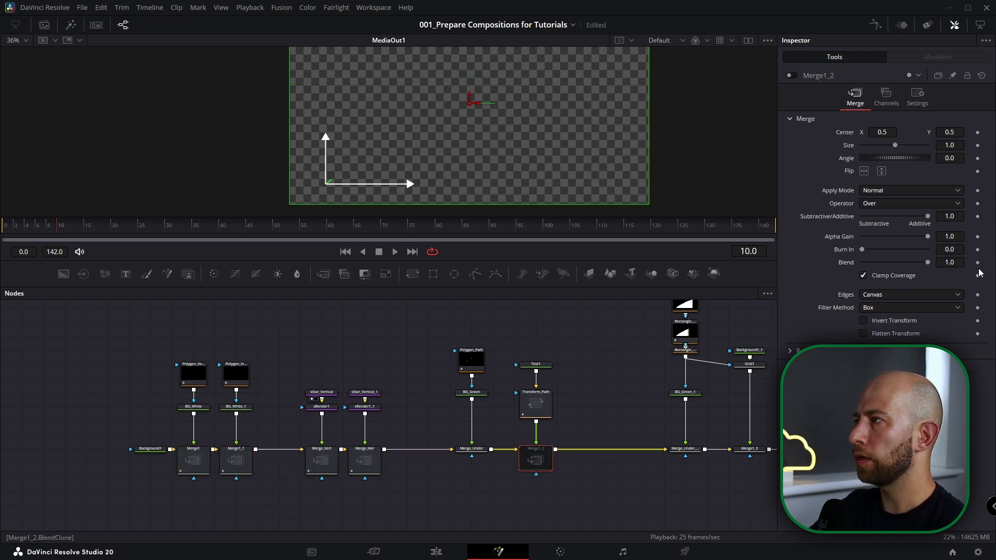
# At frame 0, set Blend to 0.0 on the same five merge nodes so their elements fade in.
pyautogui.moveTo(14, 229); pyautogui.dragTo(1, 229)
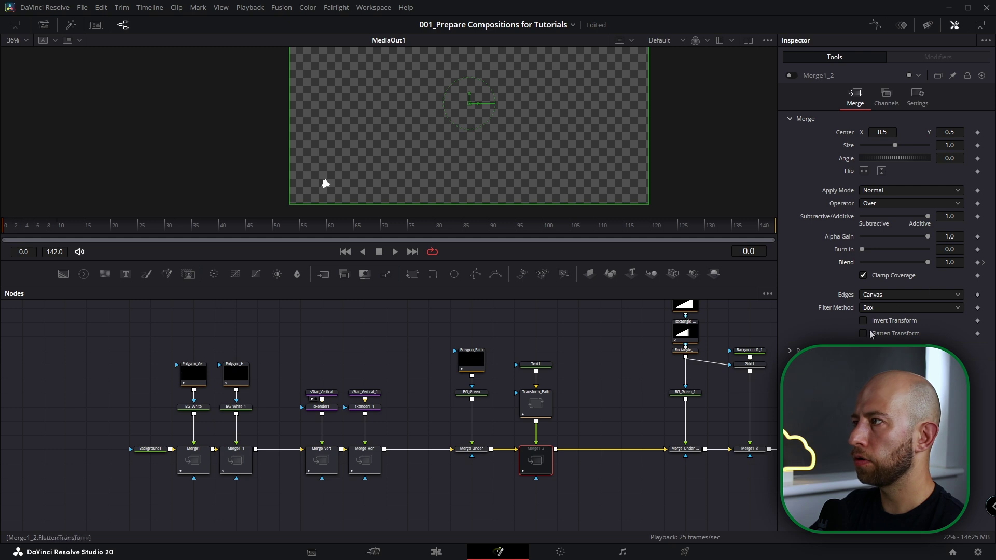
pyautogui.click(536, 462)
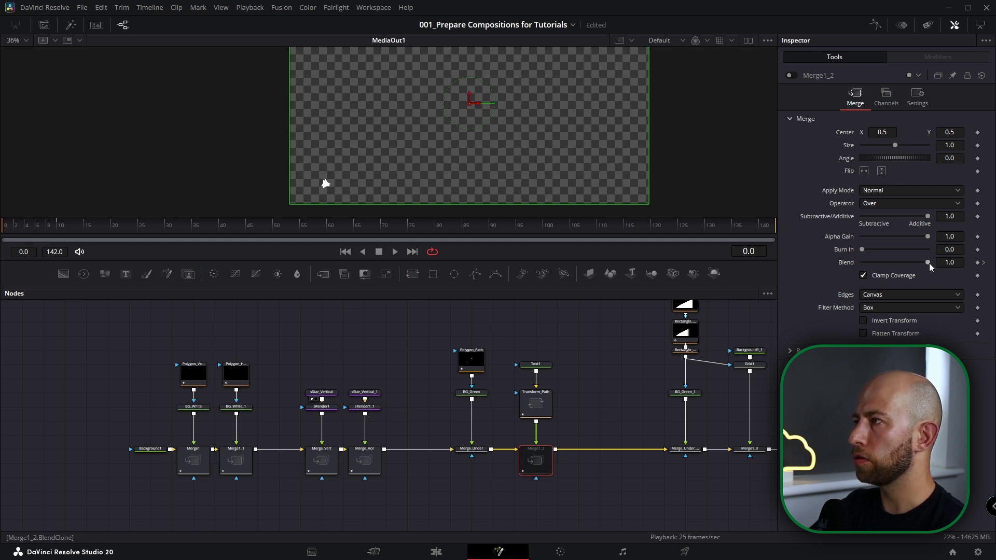
pyautogui.click(321, 460)
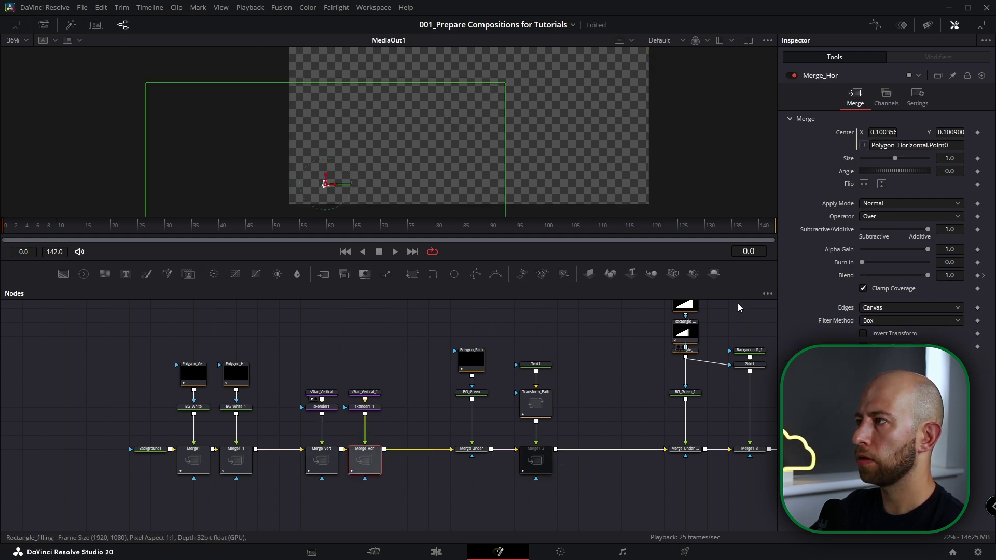
pyautogui.click(535, 461)
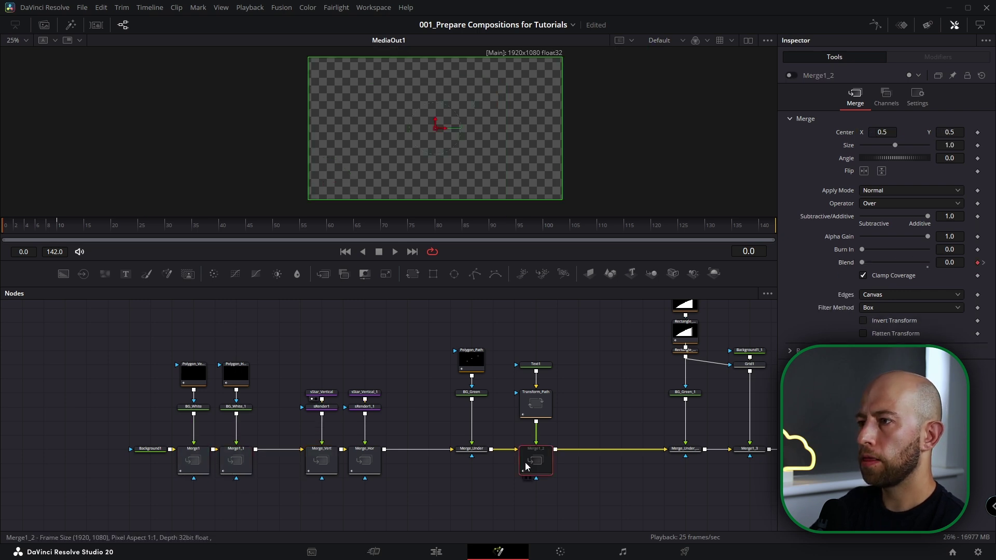
# Enable Merge1_2 again and play the animation from frame 0 to review the fade-in.
pyautogui.hotkey('ctrl', 'p')
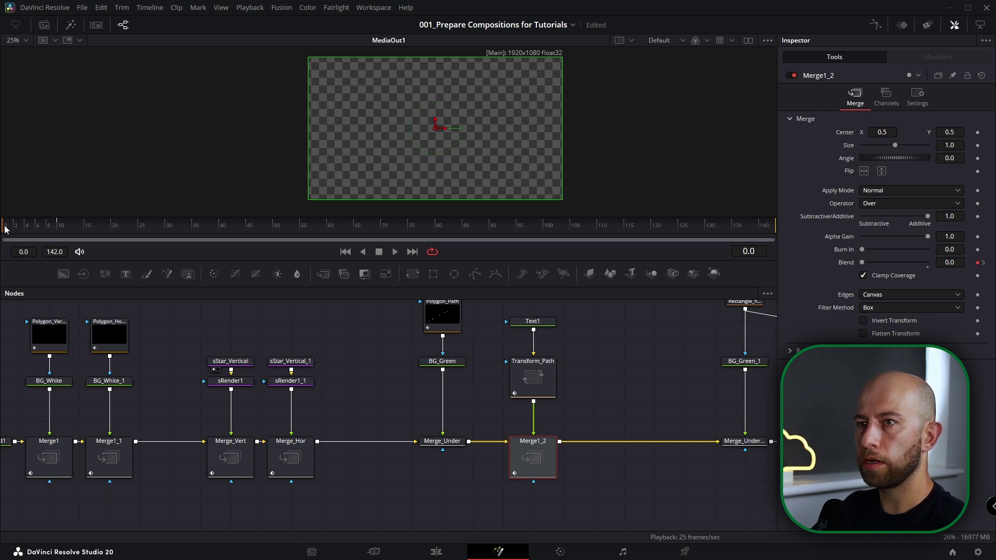
pyautogui.press('space')
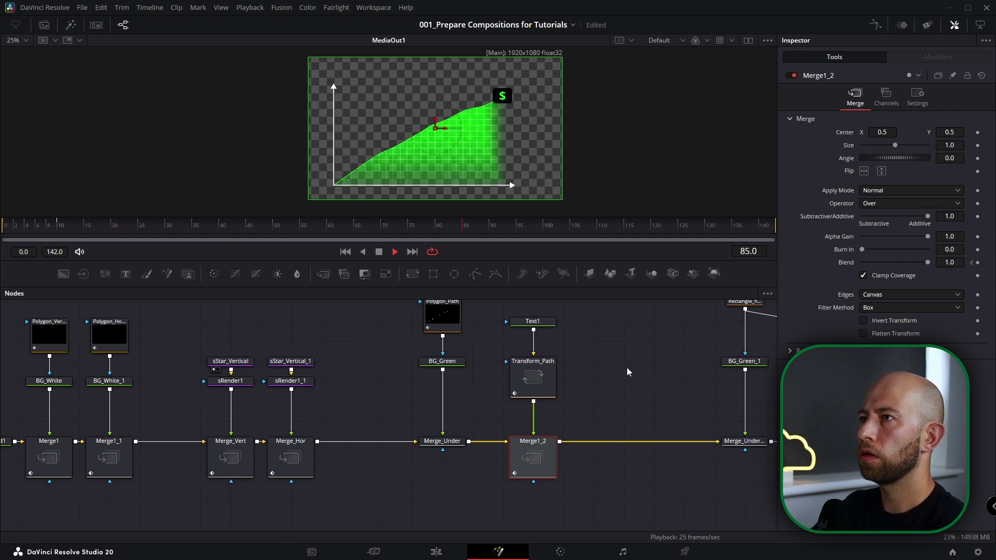
pyautogui.press('space')
# Set Background1's Alpha to 1.0 for an opaque black backdrop, and scrub to frame 100 to check the chart over it.
pyautogui.scroll(-3, 614, 334)
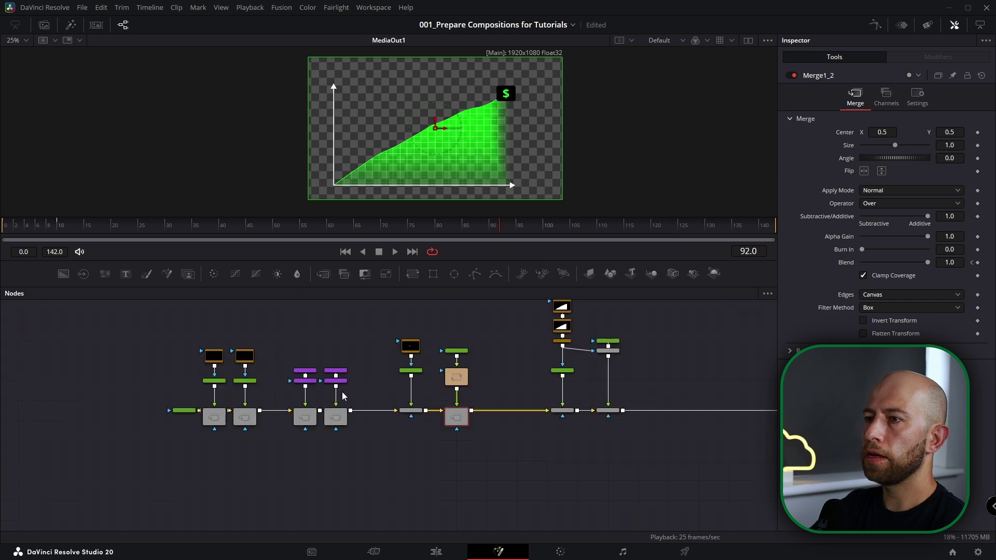
pyautogui.scroll(4, 377, 388)
pyautogui.moveTo(337, 419); pyautogui.dragTo(260, 417)
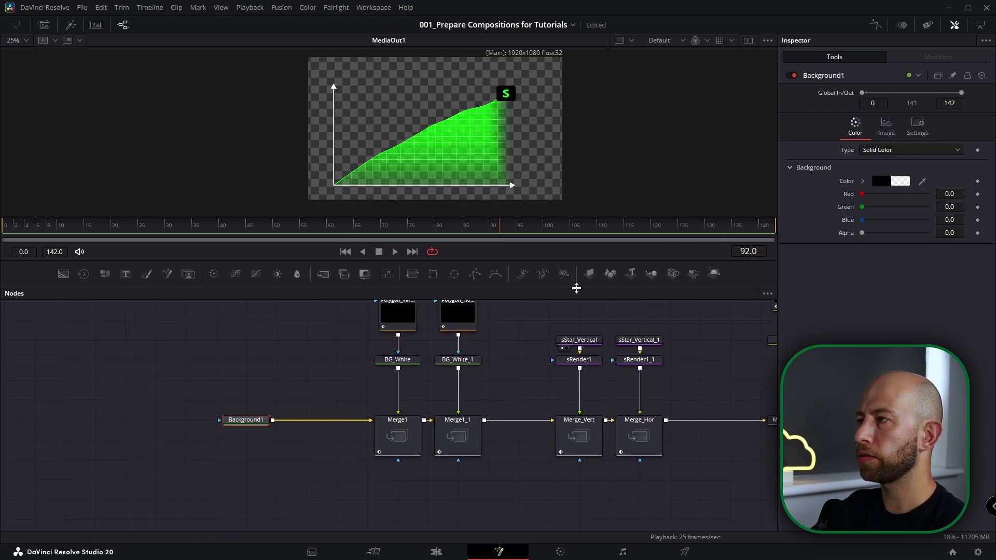
pyautogui.moveTo(861, 233); pyautogui.dragTo(929, 233)
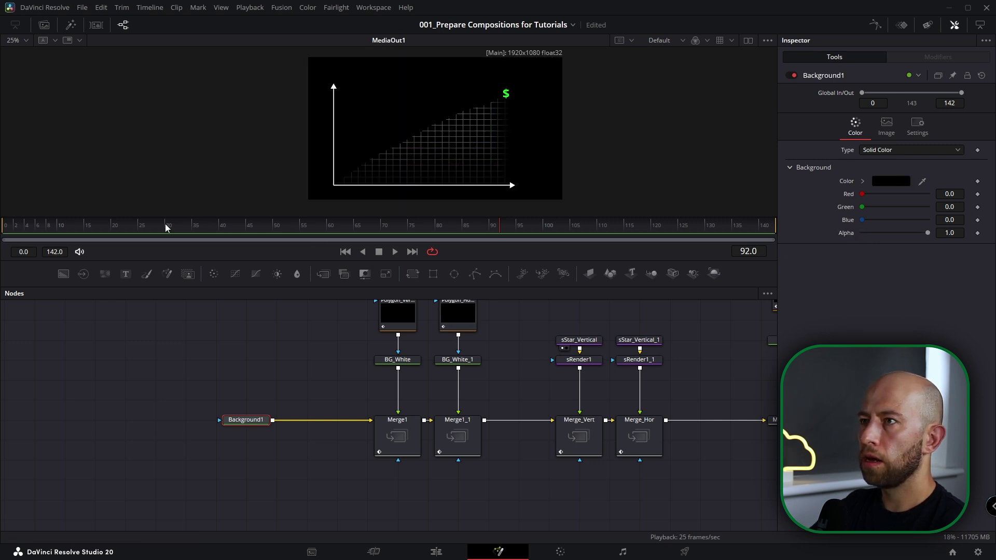
pyautogui.moveTo(28, 228); pyautogui.dragTo(548, 223)
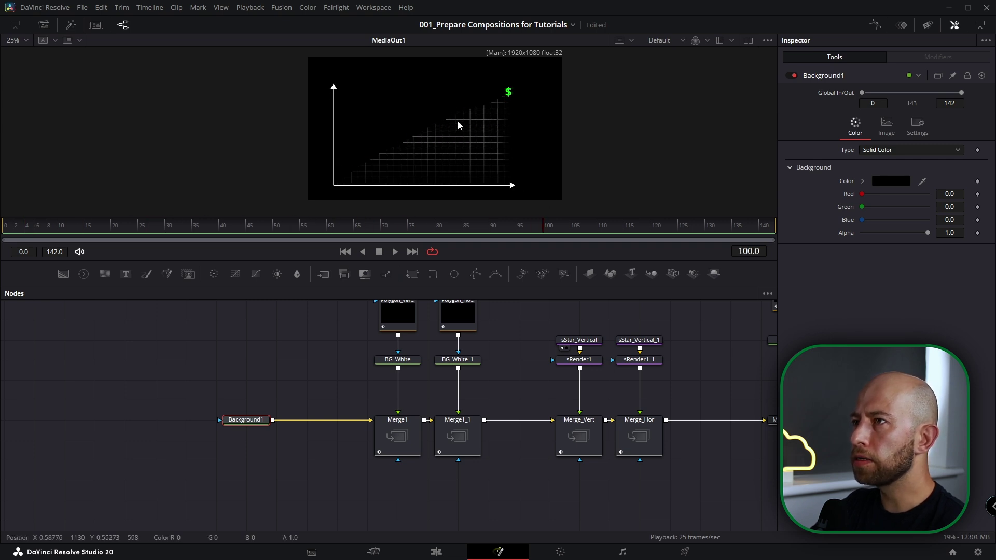
pyautogui.scroll(5, 463, 123)
pyautogui.scroll(-6, 462, 123)
# Inspect the settings of BG_Green and Merge_Under and their place in the node chain over the opaque background.
pyautogui.moveTo(660, 387); pyautogui.dragTo(227, 460)
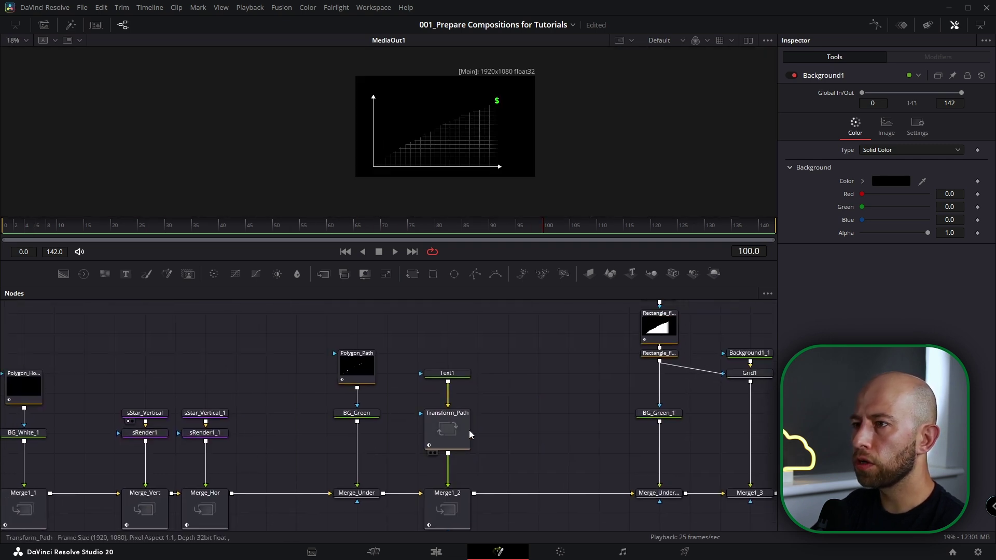
pyautogui.click(356, 492)
pyautogui.moveTo(256, 433); pyautogui.dragTo(351, 395)
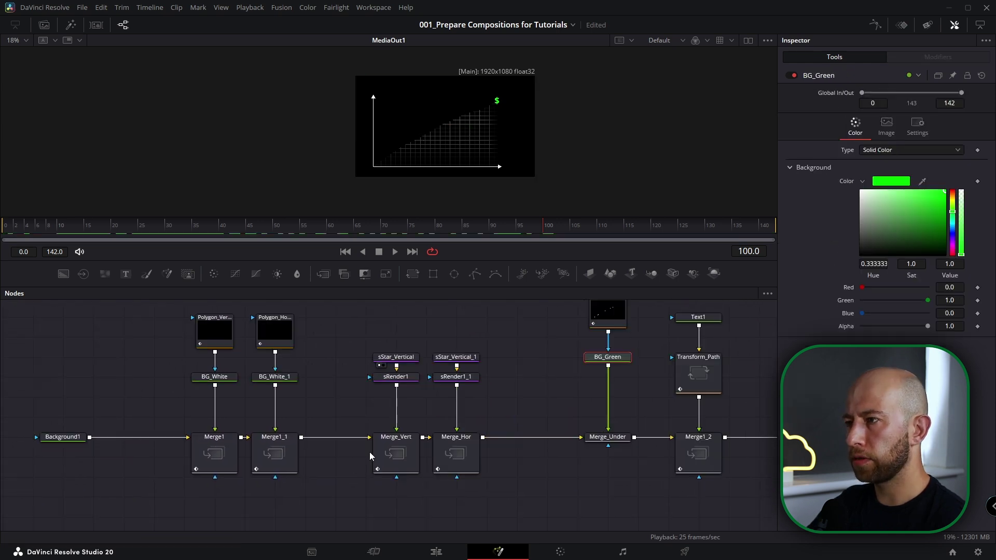
pyautogui.click(617, 439)
pyautogui.moveTo(618, 439); pyautogui.dragTo(601, 412)
pyautogui.scroll(-3, 615, 419)
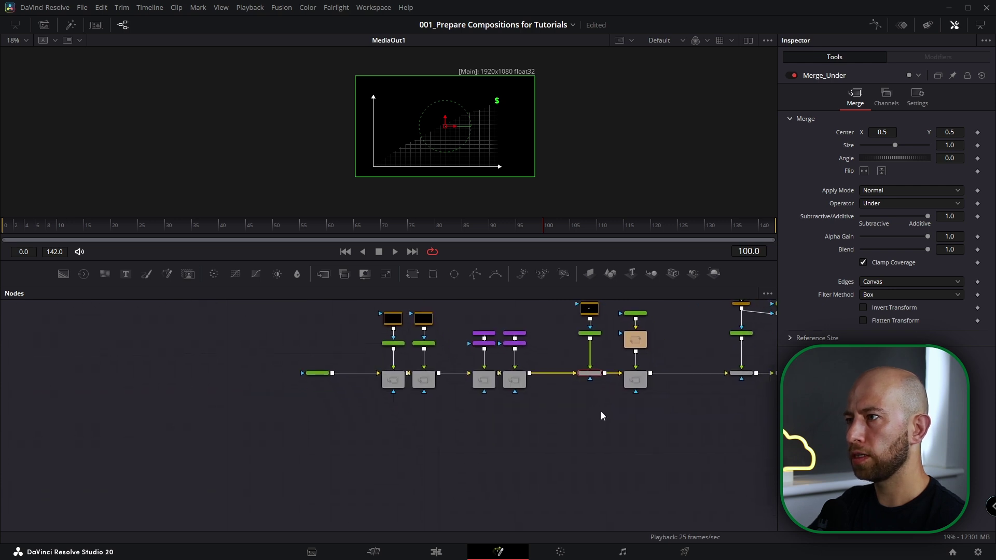
# Detach the opaque Background1 from the chain and feed Merge1 from a copy of it with Alpha 0.0.
pyautogui.click(322, 373)
pyautogui.scroll(2, 322, 375)
pyautogui.moveTo(320, 376); pyautogui.dragTo(324, 431)
pyautogui.hotkey('ctrl', 'v')
pyautogui.click(366, 375)
pyautogui.moveTo(379, 373); pyautogui.dragTo(404, 373)
pyautogui.hotkey('ctrl', 'f')
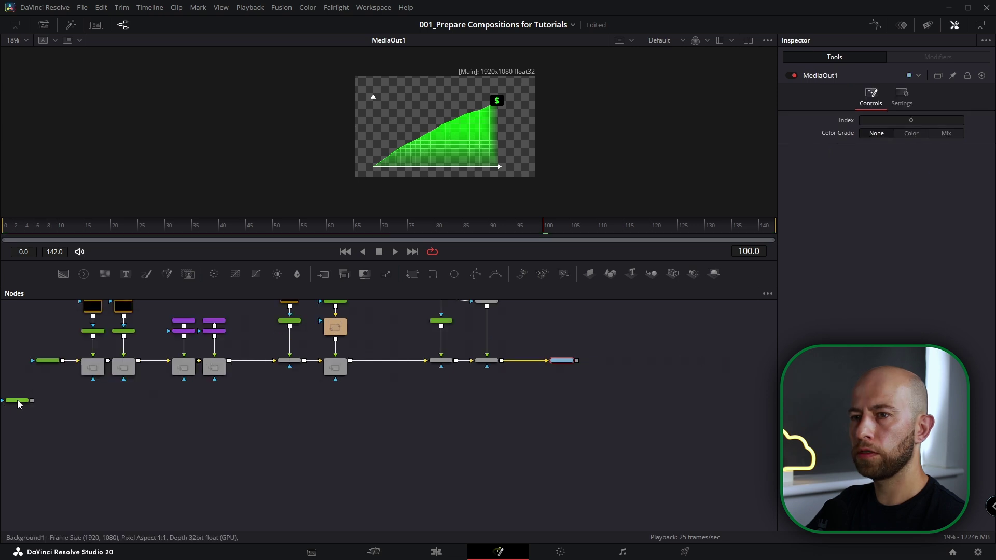
# Merge the Merge1_3 output over the opaque Background1 just before MediaOut1, and scrub the timeline to check the chart.
pyautogui.moveTo(19, 401); pyautogui.dragTo(493, 390)
pyautogui.moveTo(542, 361); pyautogui.dragTo(580, 351)
pyautogui.scroll(3, 510, 366)
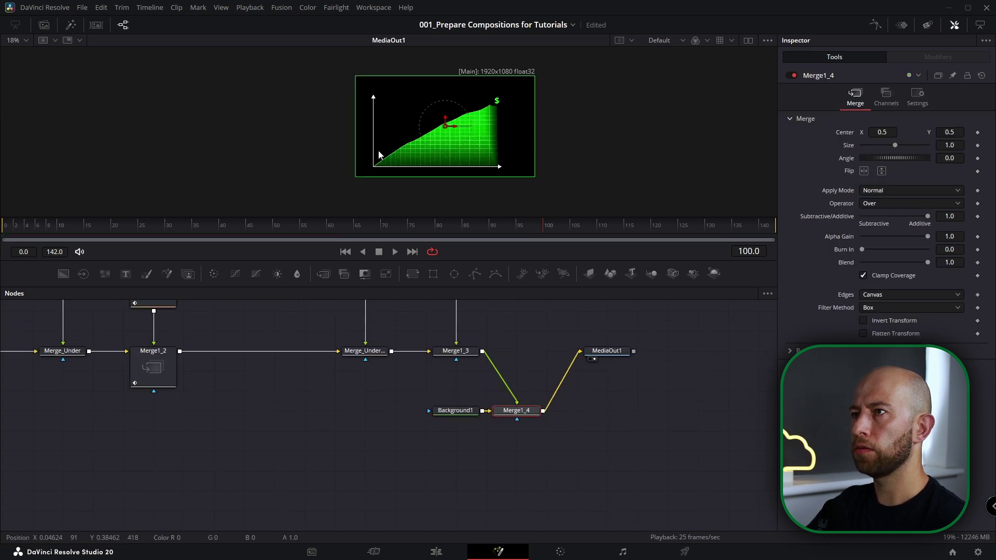
pyautogui.click(562, 343)
pyautogui.moveTo(317, 234); pyautogui.dragTo(91, 232)
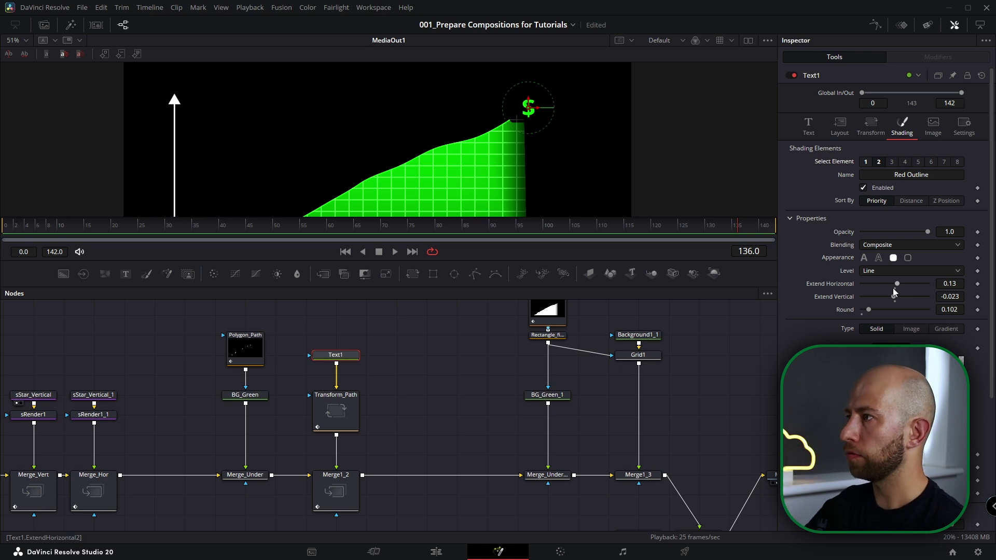
# Try grey, yellow and lime for the box behind Text1's dollar sign (shading element 2), and set its colour to white #ffffff.
pyautogui.scroll(-2, 856, 312)
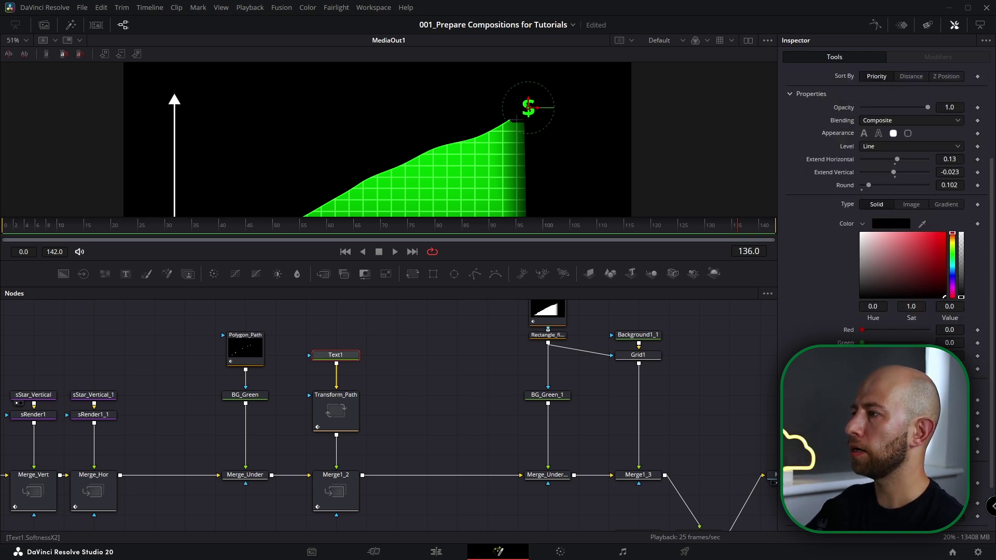
pyautogui.scroll(1, 843, 327)
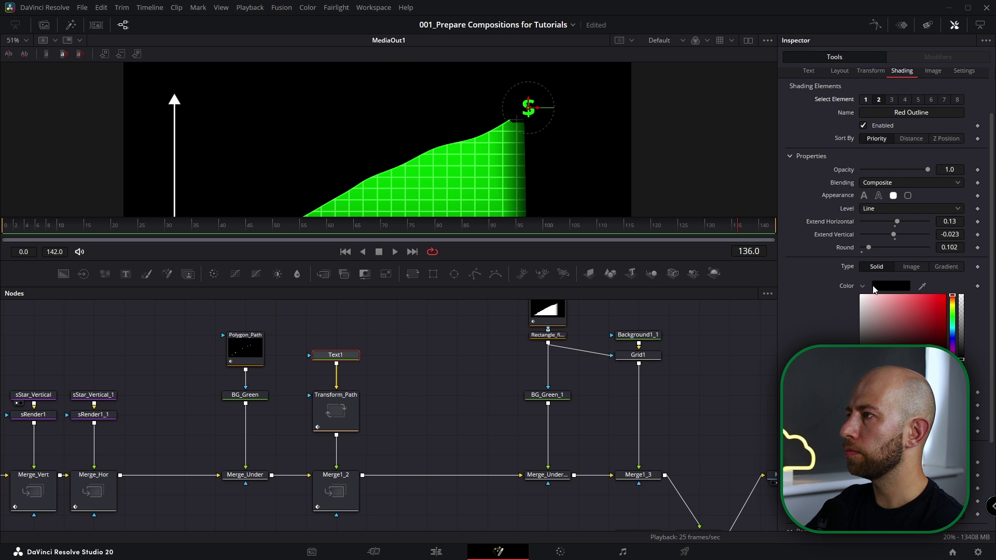
pyautogui.click(887, 288)
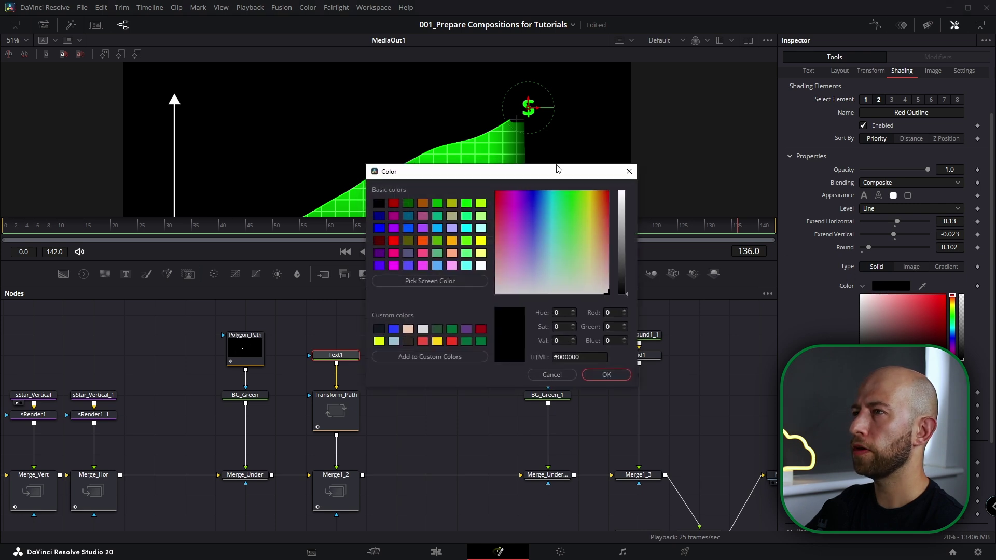
pyautogui.moveTo(551, 168); pyautogui.dragTo(592, 274)
pyautogui.click(666, 356)
pyautogui.moveTo(665, 352)
pyautogui.mouseDown()
pyautogui.moveTo(665, 327)
pyautogui.moveTo(666, 367)
pyautogui.mouseUp()
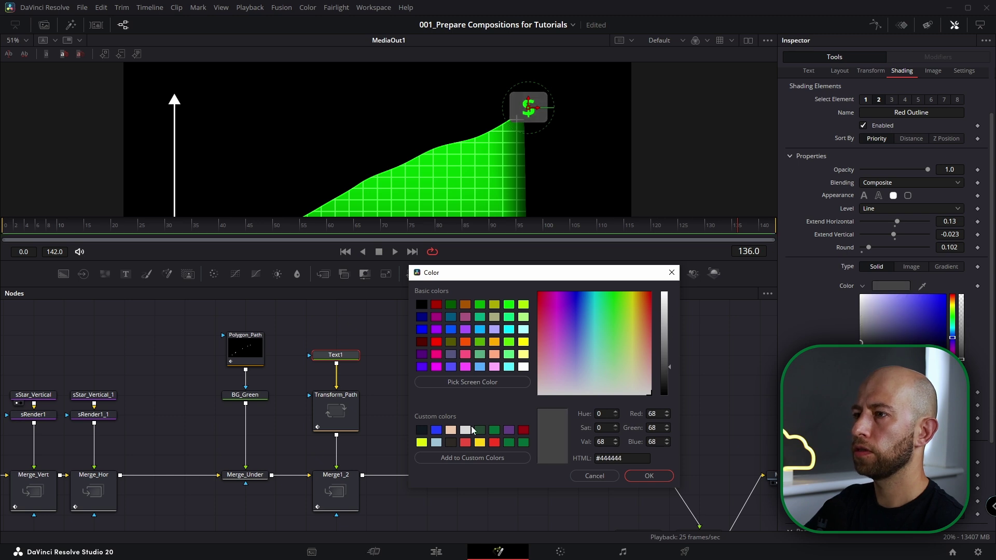
pyautogui.click(480, 442)
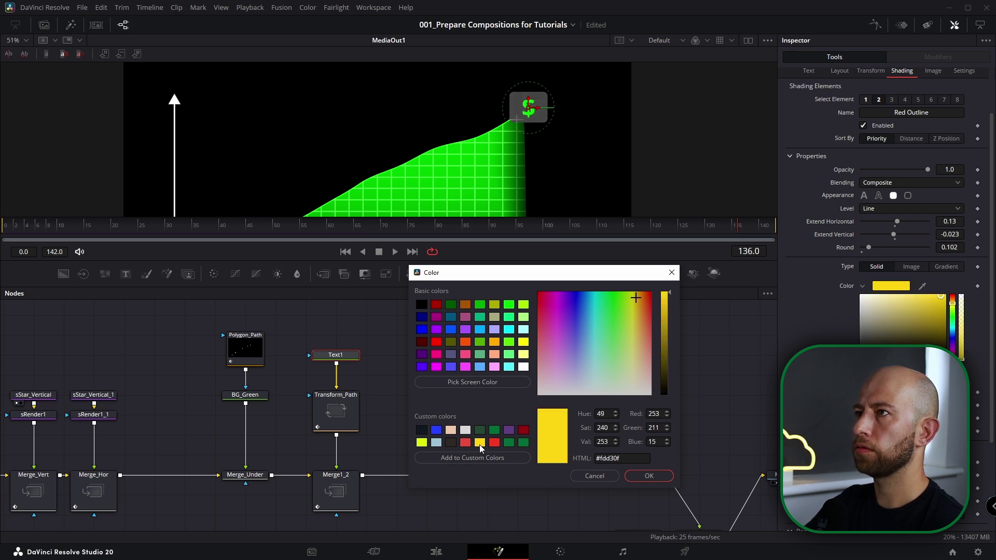
pyautogui.click(423, 443)
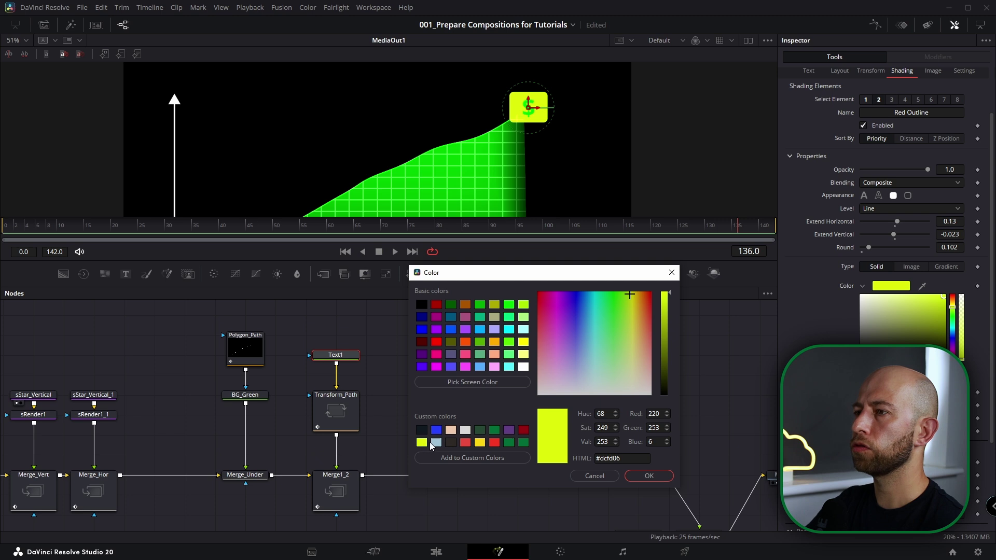
pyautogui.click(523, 367)
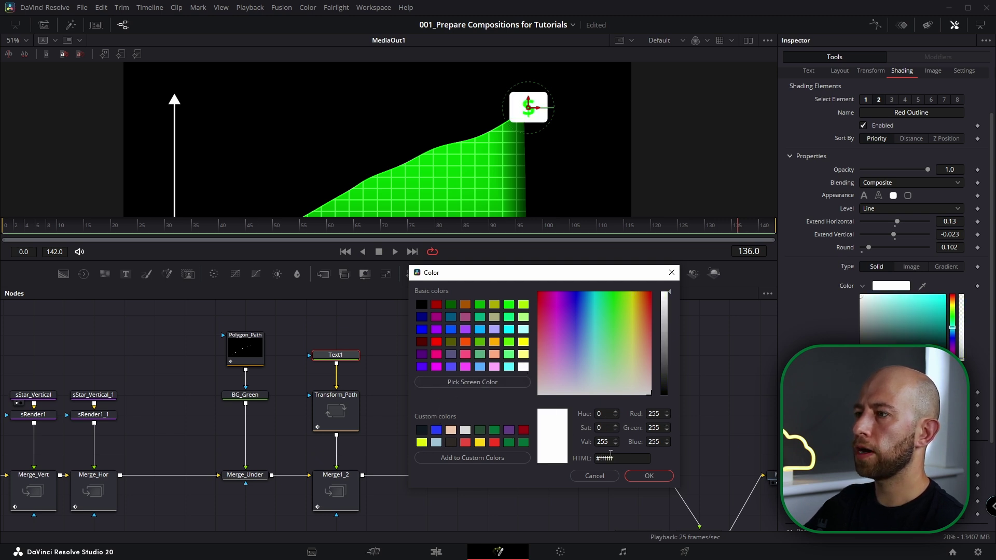
pyautogui.click(647, 476)
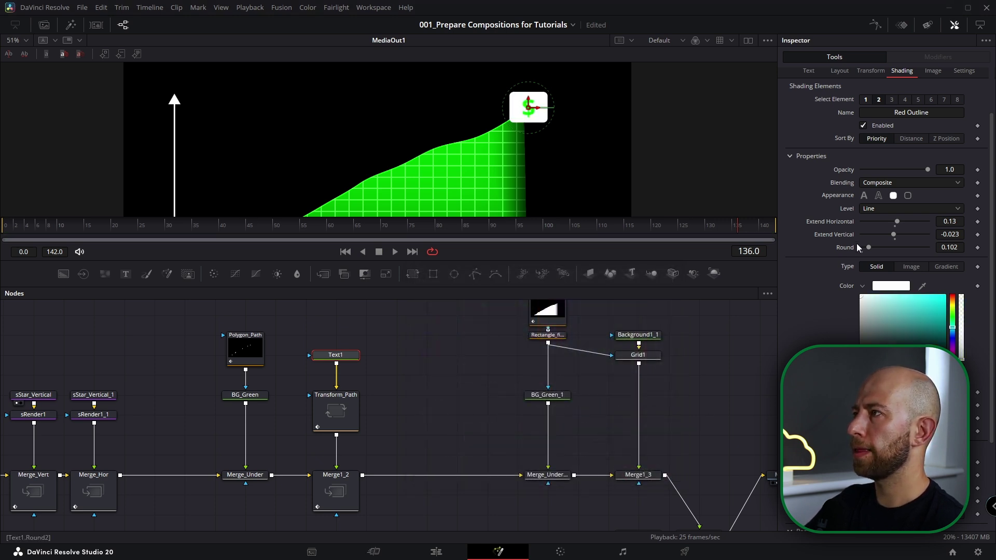
# Set the dollar sign's solid fill colour (Text1 shading element 1) to red #ff0000.
pyautogui.click(865, 100)
pyautogui.click(887, 237)
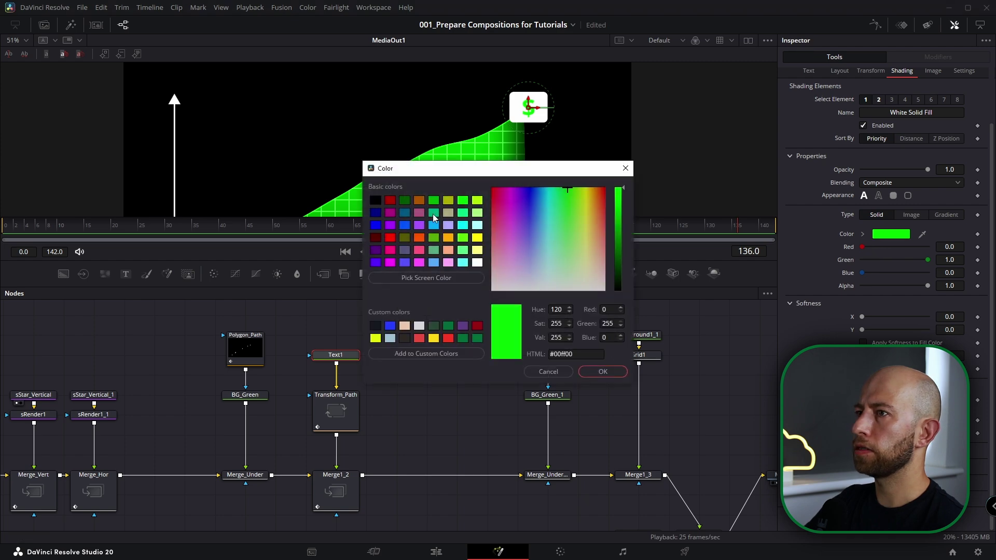
pyautogui.click(390, 238)
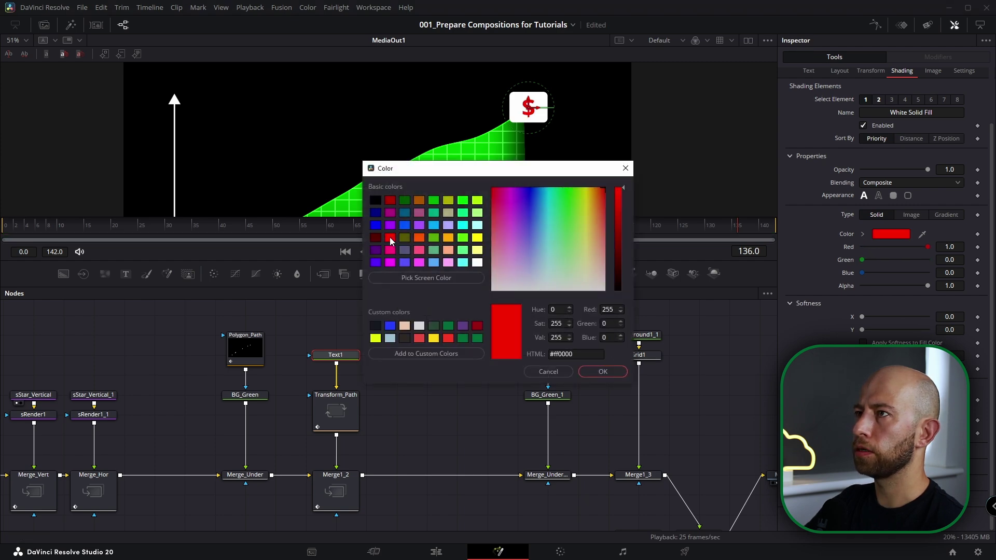
pyautogui.click(603, 371)
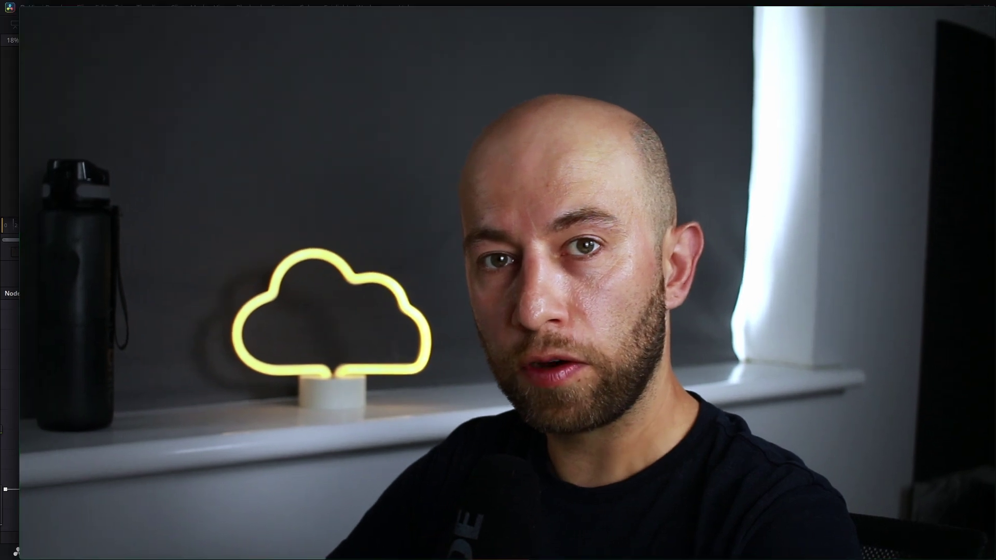